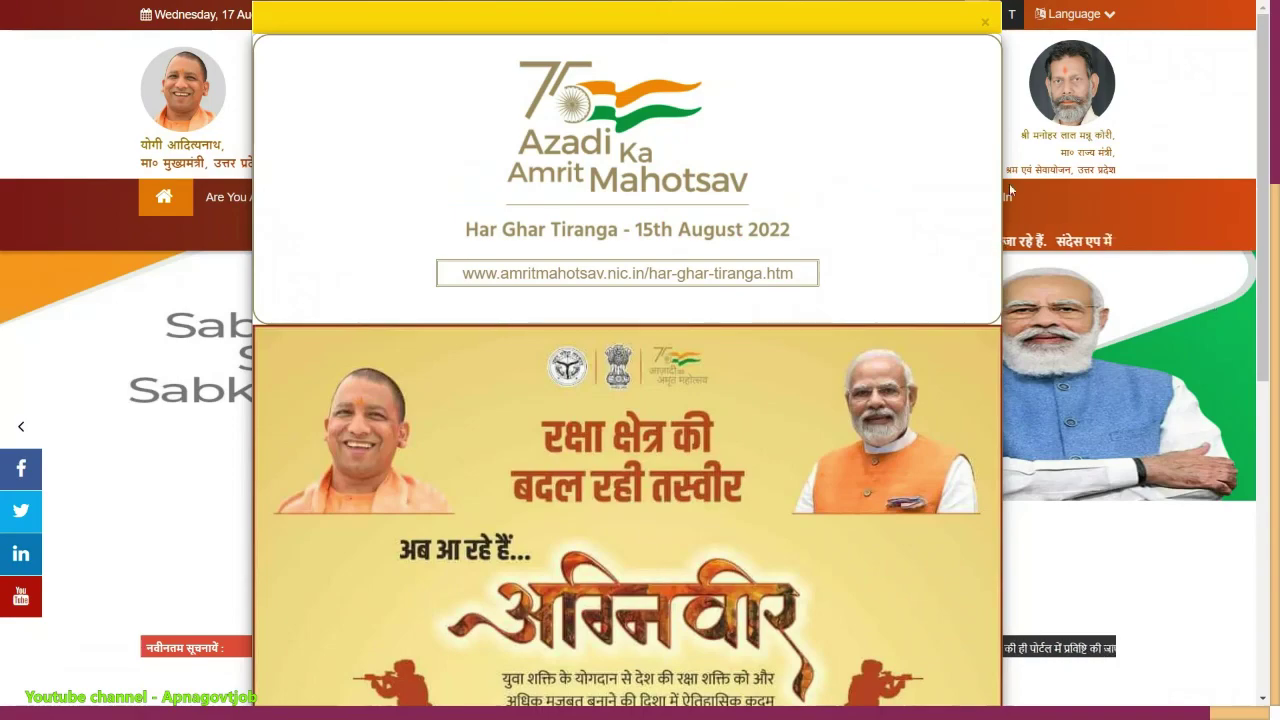
# Step: Dismiss the announcement popup and bring up the job seeker New Account sign-up form
pyautogui.click(1212, 306)
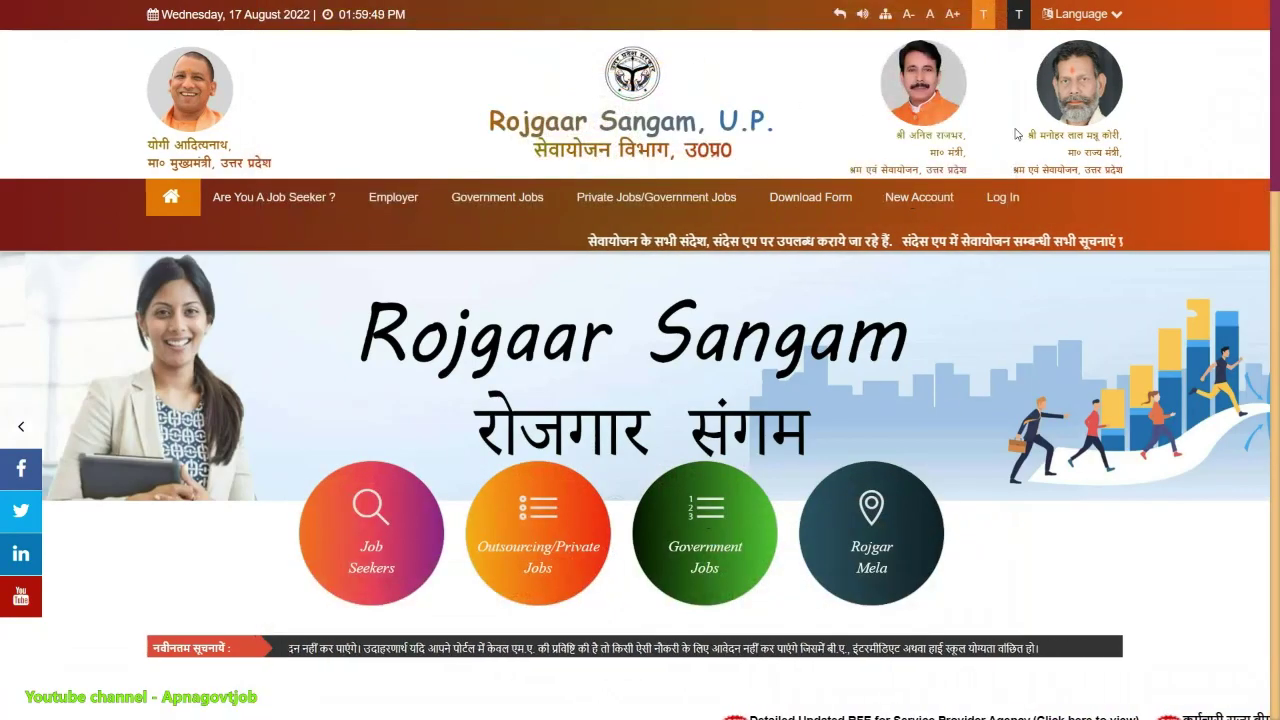
pyautogui.click(916, 199)
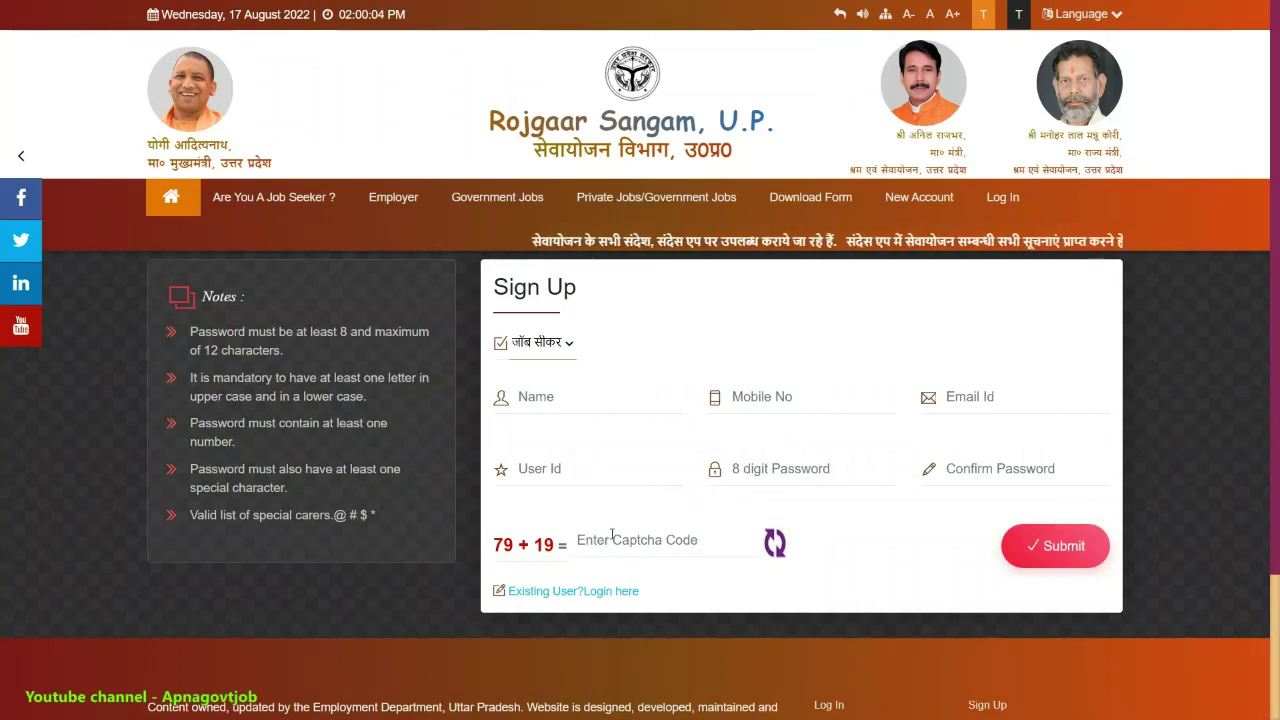
# Step: Go to the job seeker Log In page and begin entering the User Id
pyautogui.click(991, 200)
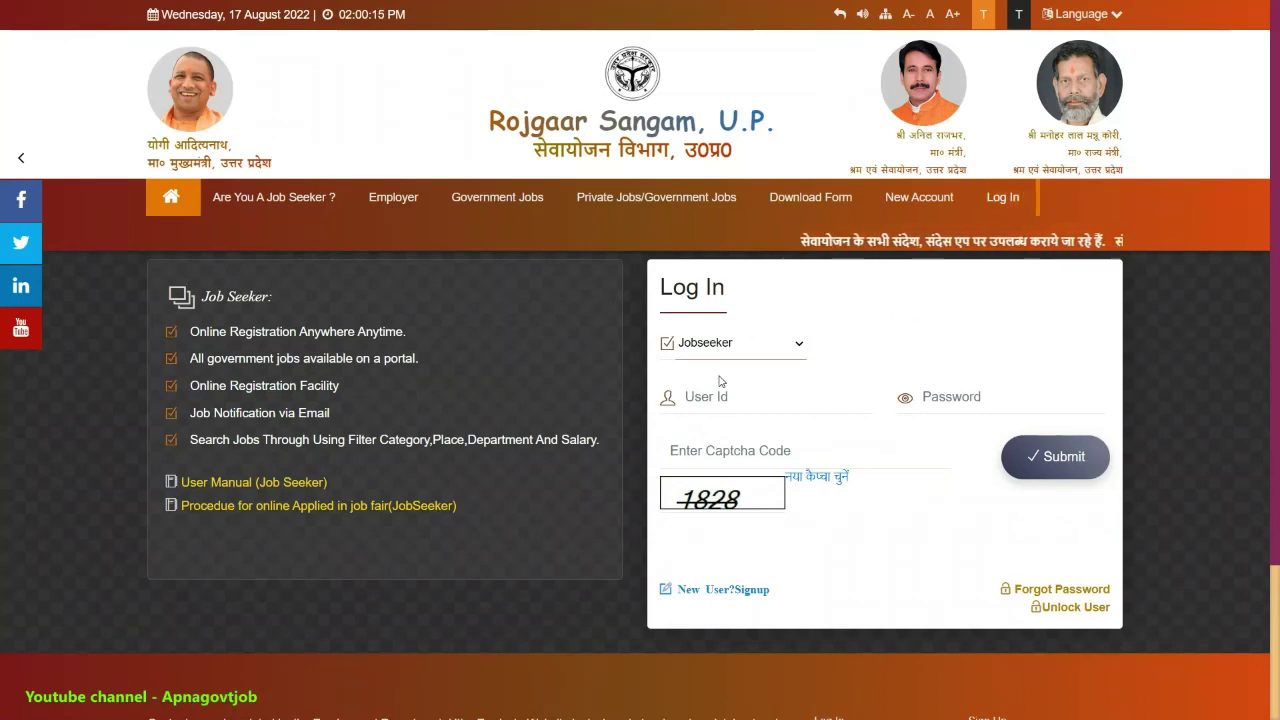
pyautogui.click(1003, 197)
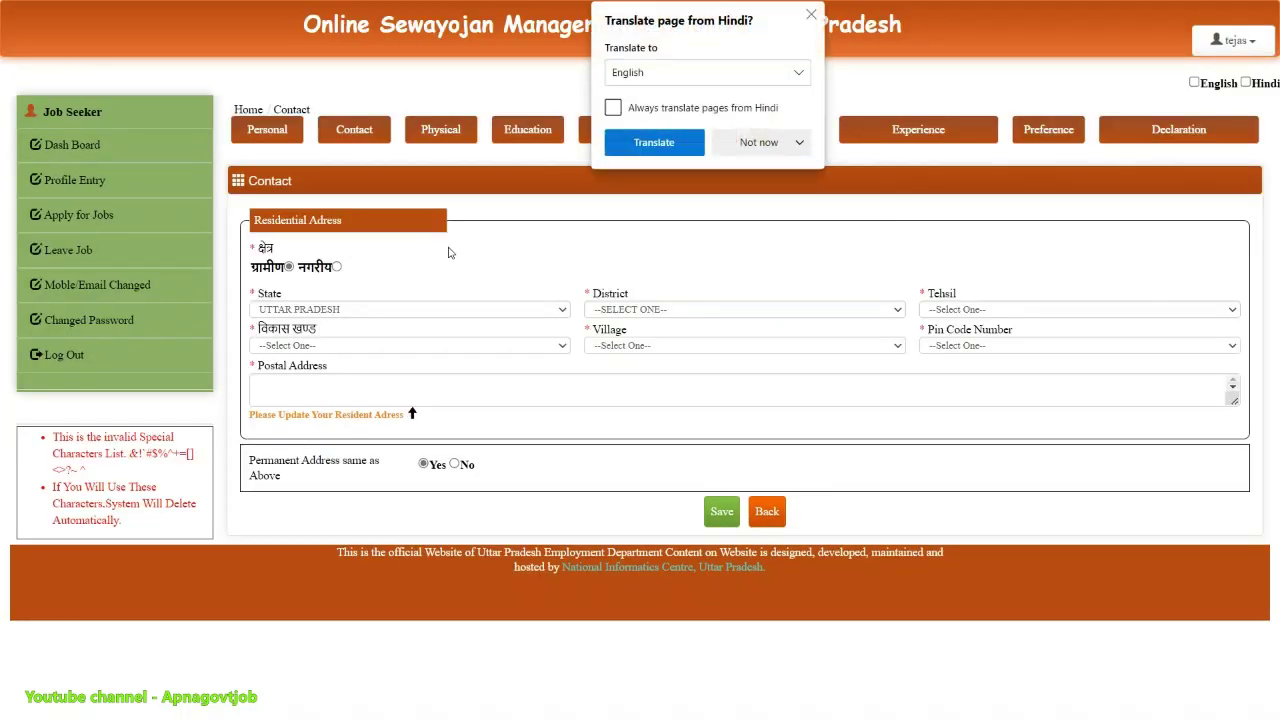
# Step: Decline the page translation offer and set the residential area type to नगरीय
pyautogui.click(765, 140)
pyautogui.click(749, 170)
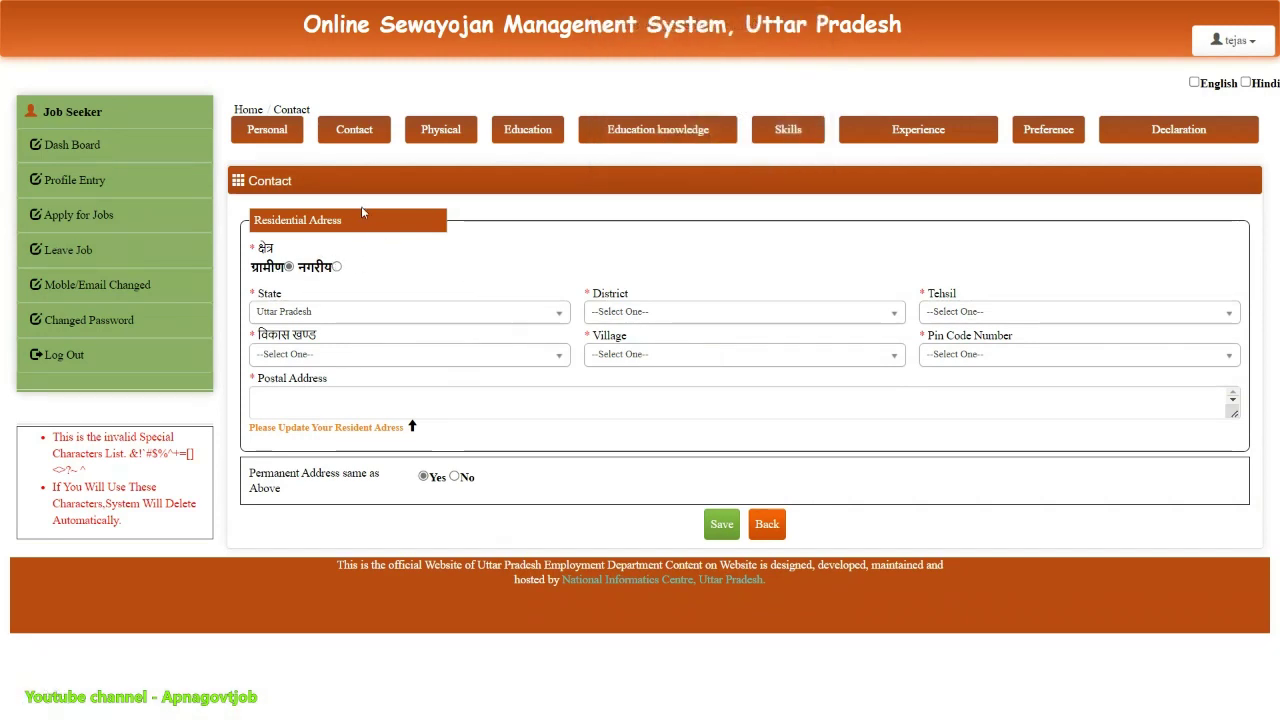
pyautogui.click(338, 267)
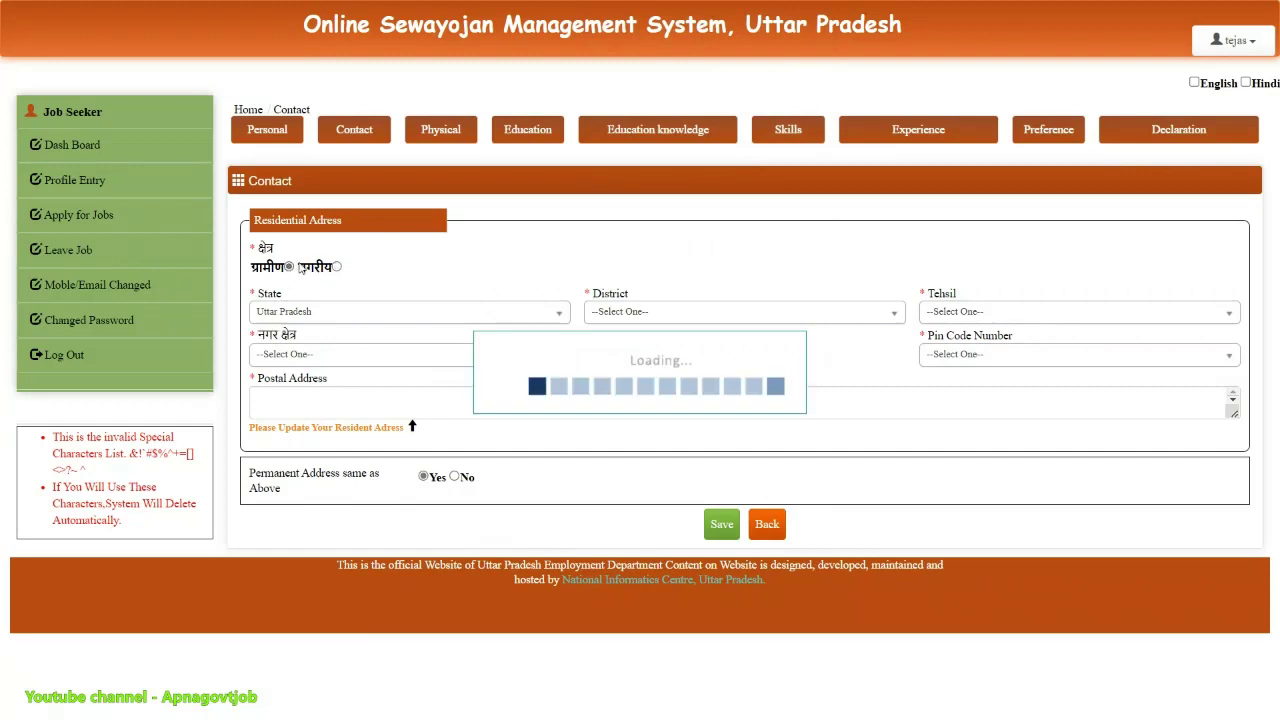
# Step: Browse the State and District lists and pick Haryana as the state
pyautogui.click(296, 313)
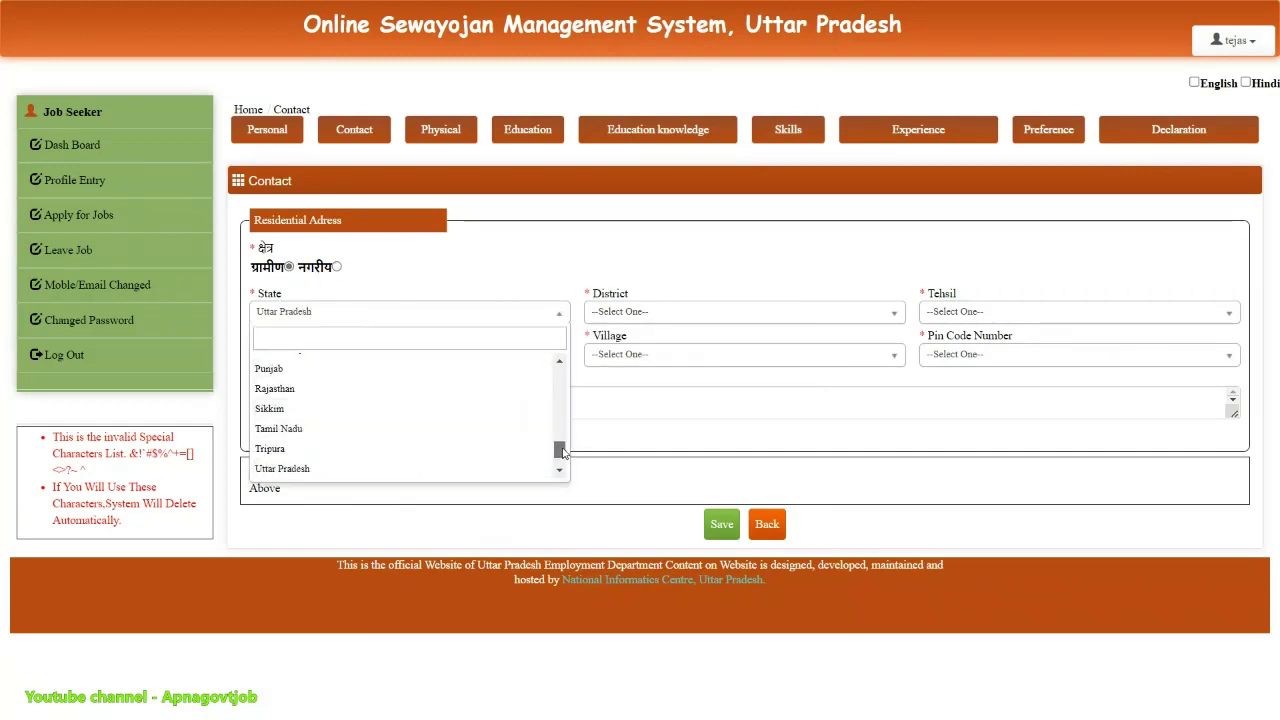
pyautogui.scroll(5, 543, 424)
pyautogui.scroll(3, 555, 388)
pyautogui.scroll(-8, 555, 400)
pyautogui.click(645, 312)
pyautogui.click(516, 316)
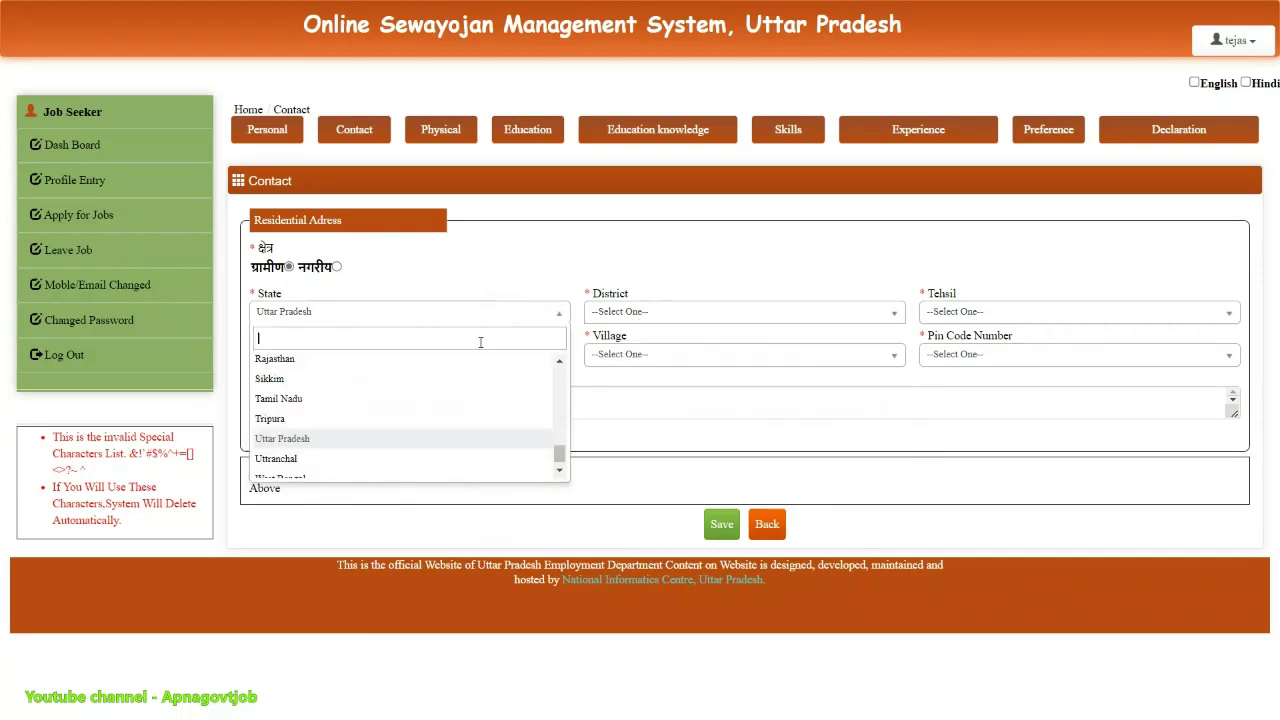
pyautogui.scroll(6, 402, 403)
pyautogui.click(400, 386)
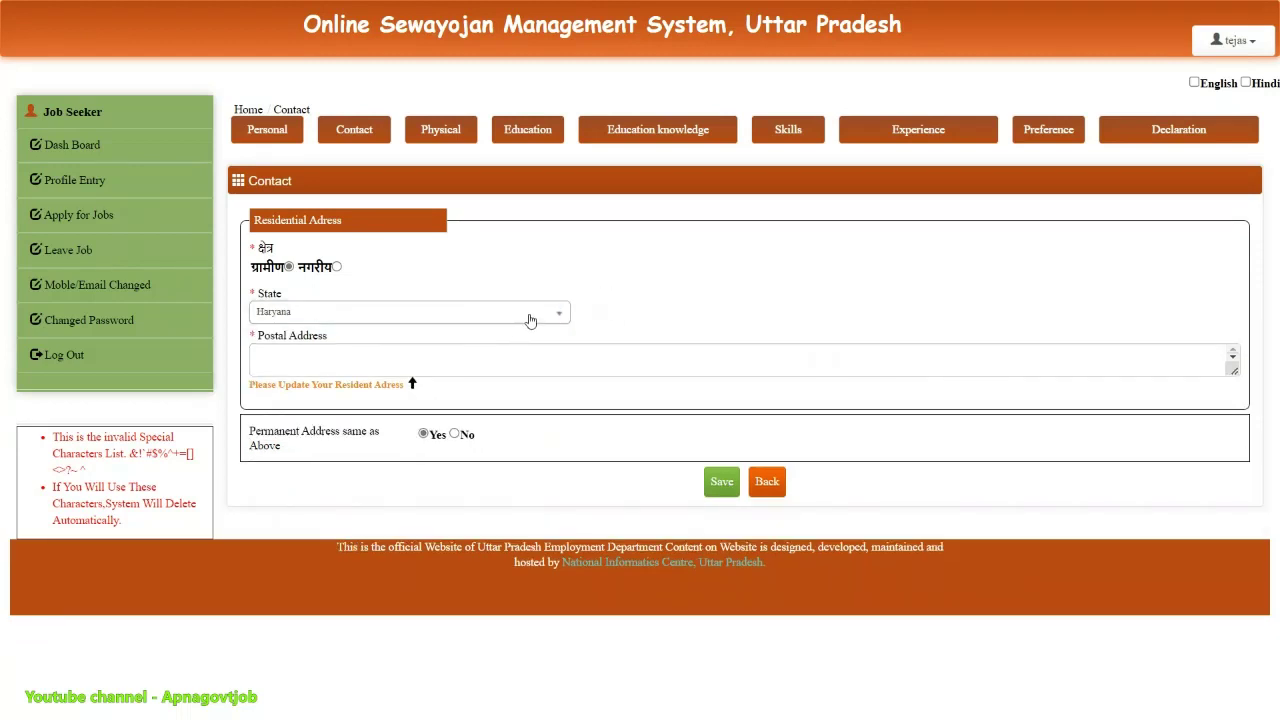
# Step: Change the residential state to Daman & Diu, then to Uttar Pradesh
pyautogui.moveTo(256, 339); pyautogui.dragTo(330, 341)
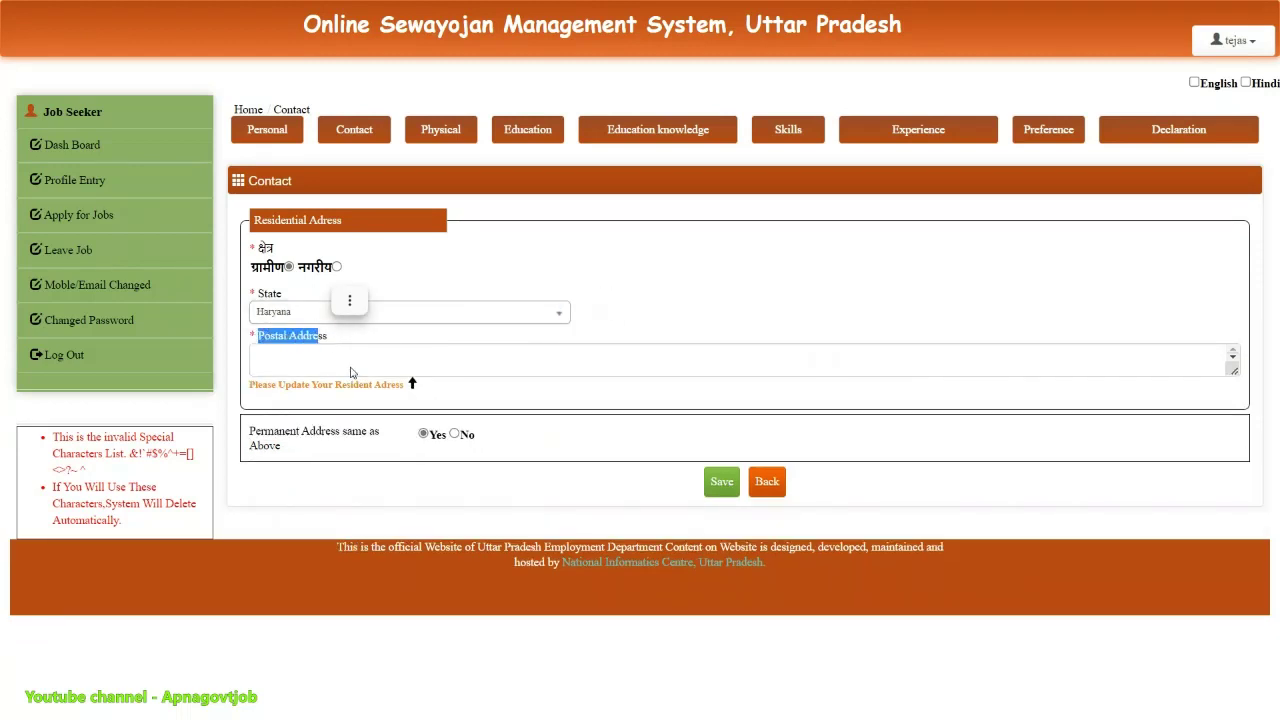
pyautogui.click(301, 313)
pyautogui.scroll(1, 300, 395)
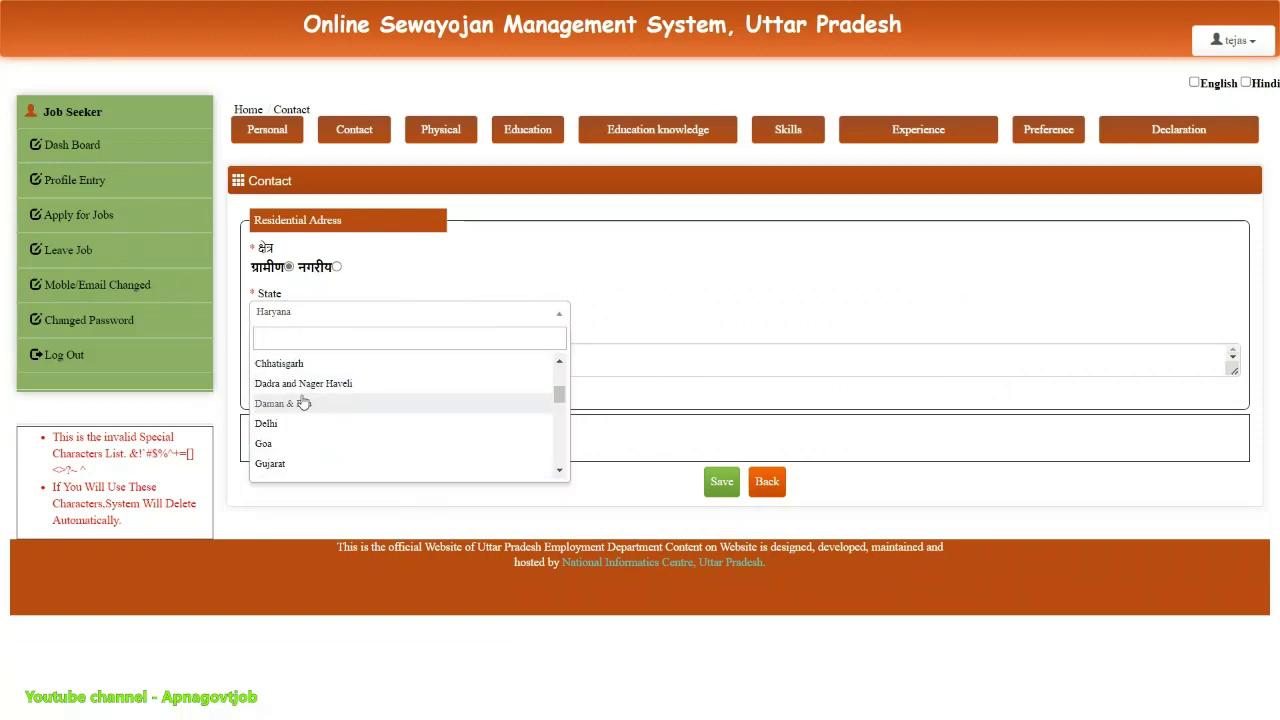
pyautogui.click(300, 408)
pyautogui.click(398, 312)
pyautogui.scroll(1, 366, 417)
pyautogui.moveTo(560, 382); pyautogui.dragTo(561, 410)
pyautogui.click(300, 445)
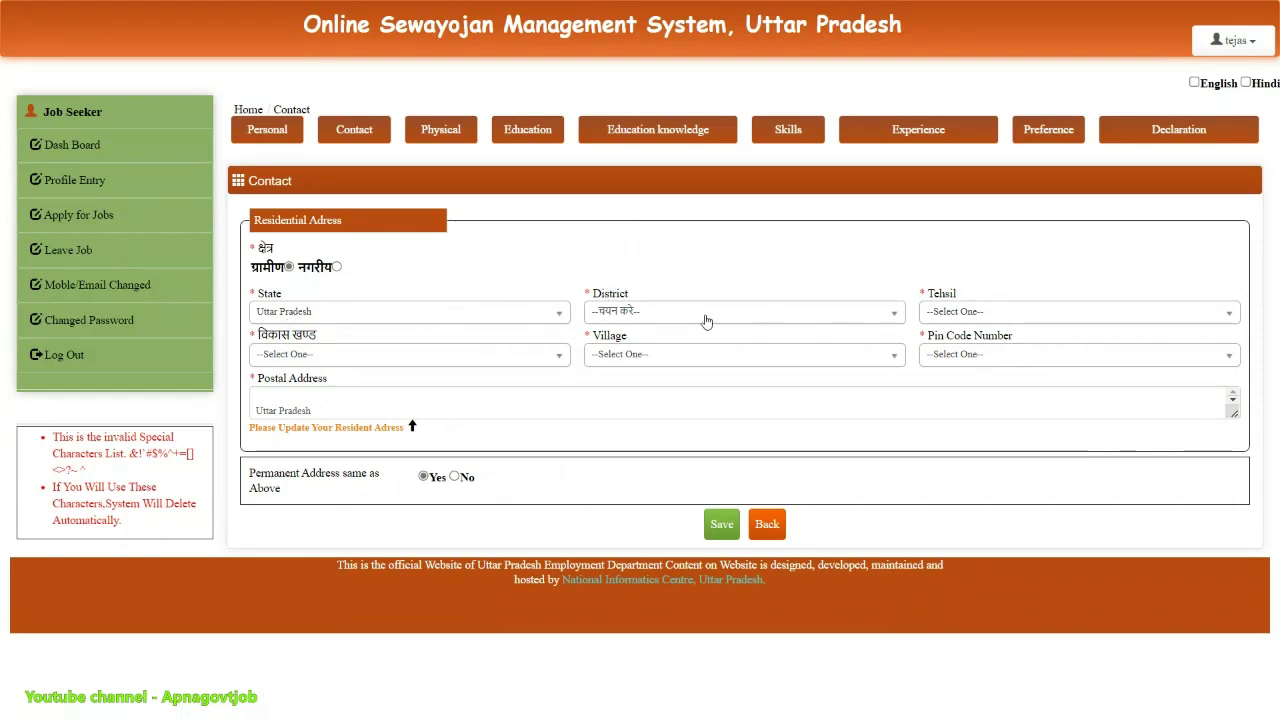
# Step: Set the residential address State to Rajasthan
pyautogui.click(434, 316)
pyautogui.scroll(1, 360, 390)
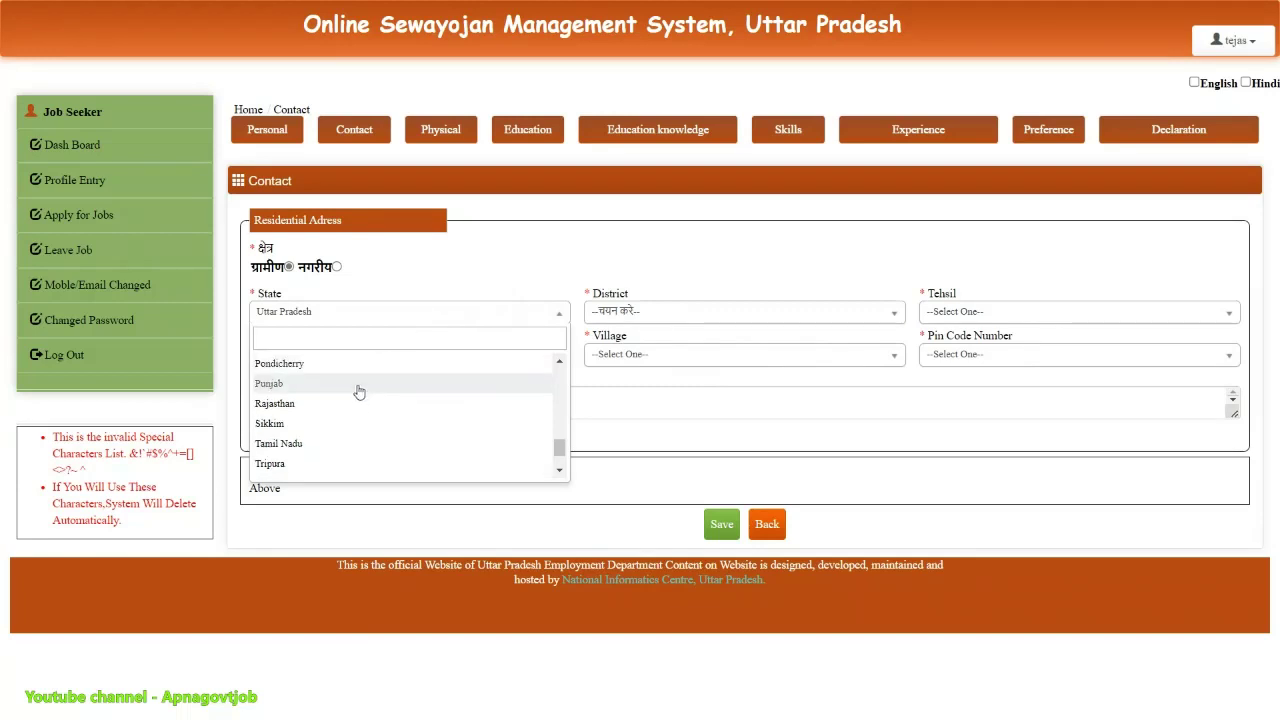
pyautogui.click(360, 403)
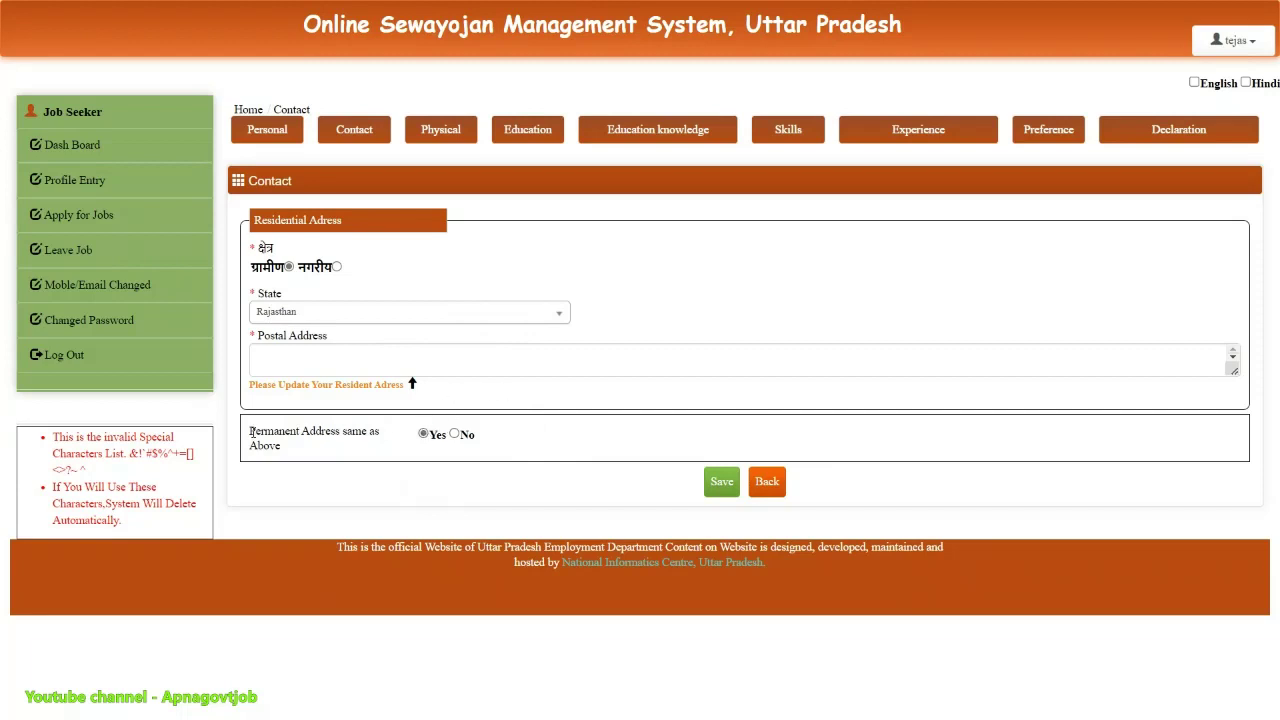
pyautogui.moveTo(250, 432); pyautogui.dragTo(295, 456)
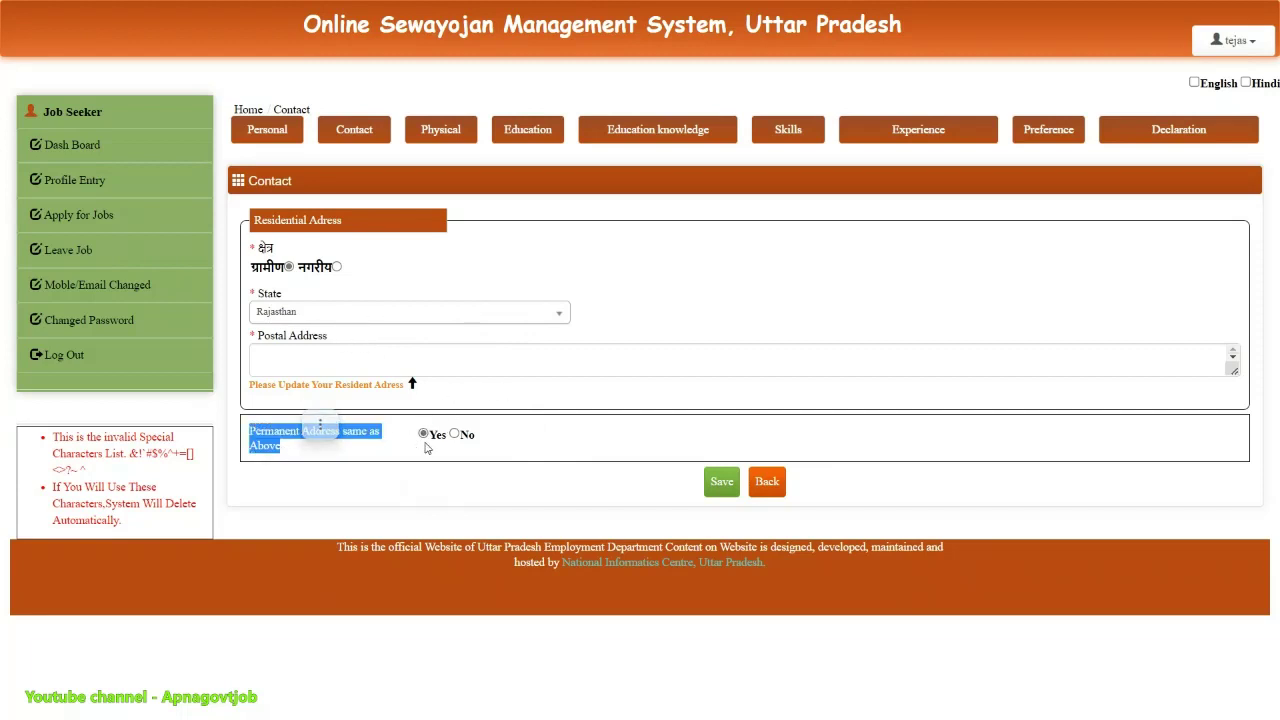
# Step: Set Permanent Address same as Above to No, then switch to the BEL recruitment tab
pyautogui.click(455, 437)
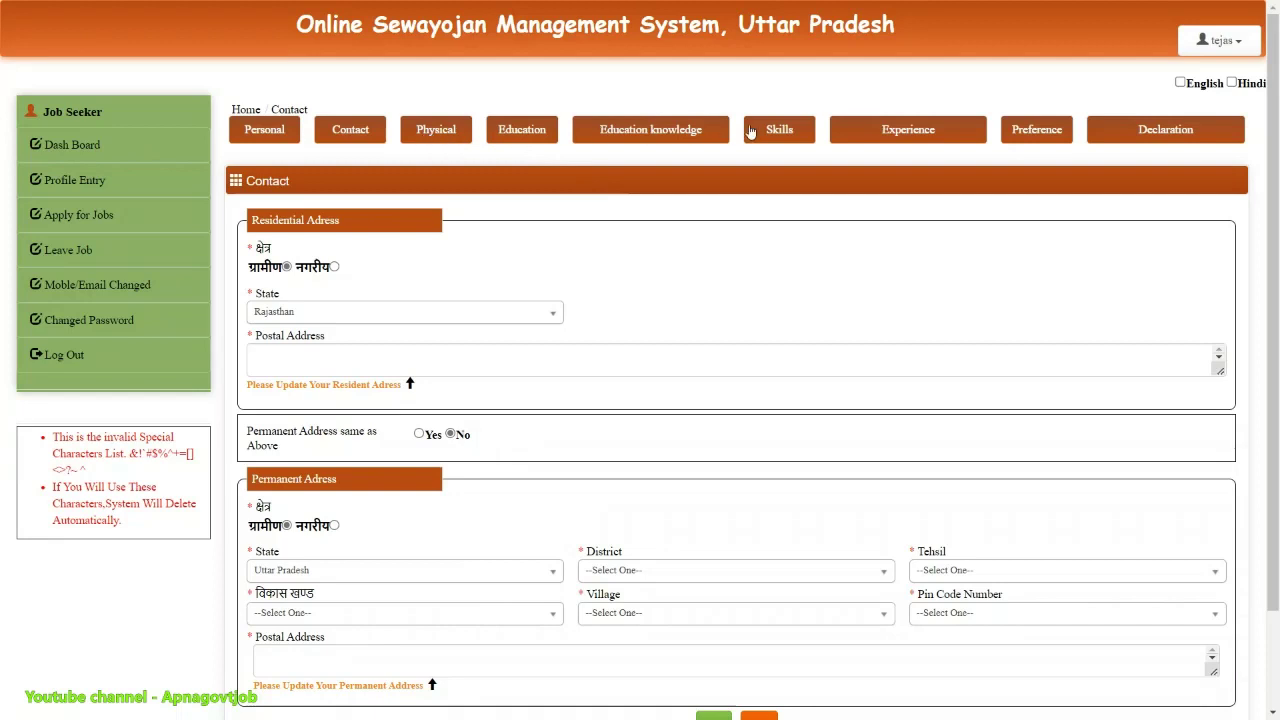
pyautogui.click(1137, 141)
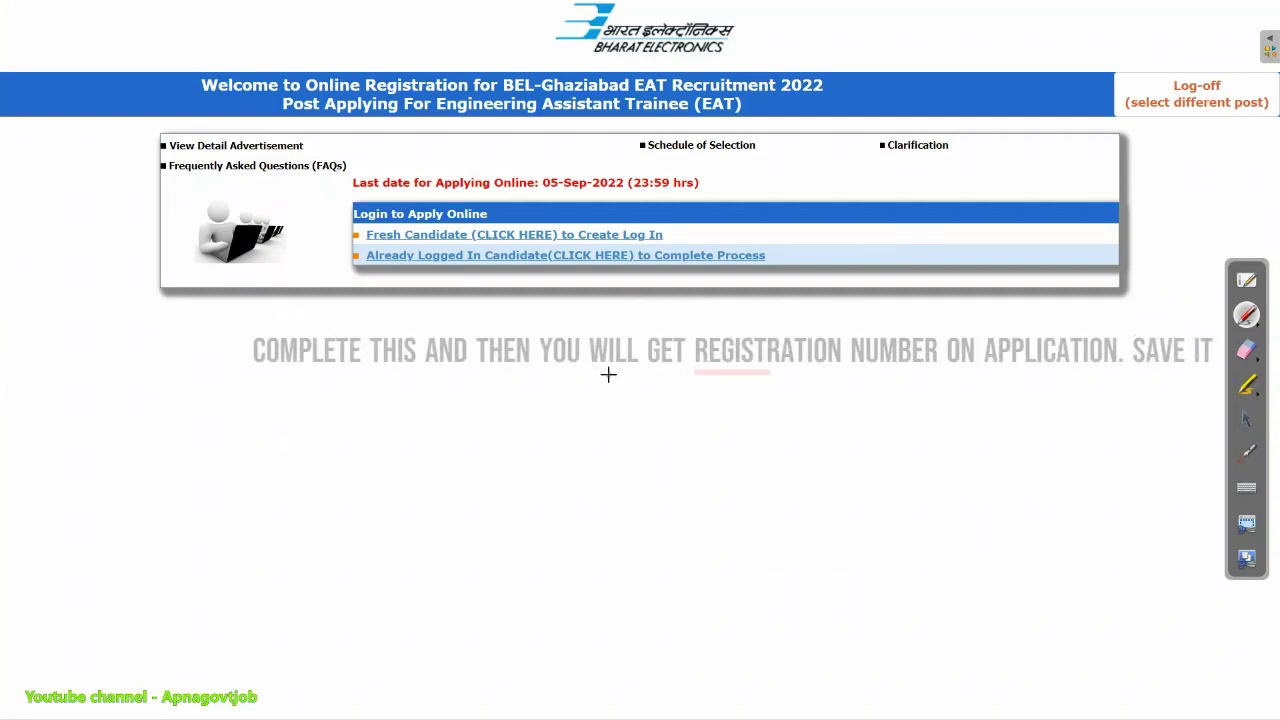
# Step: Review the Create Log In form, opening and closing the date-of-birth pickers unchanged
pyautogui.moveTo(770, 72)
pyautogui.mouseDown()
pyautogui.moveTo(251, 371)
pyautogui.moveTo(930, 140)
pyautogui.moveTo(730, 58)
pyautogui.moveTo(846, 20)
pyautogui.mouseUp()
pyautogui.moveTo(762, 46); pyautogui.dragTo(795, 54)
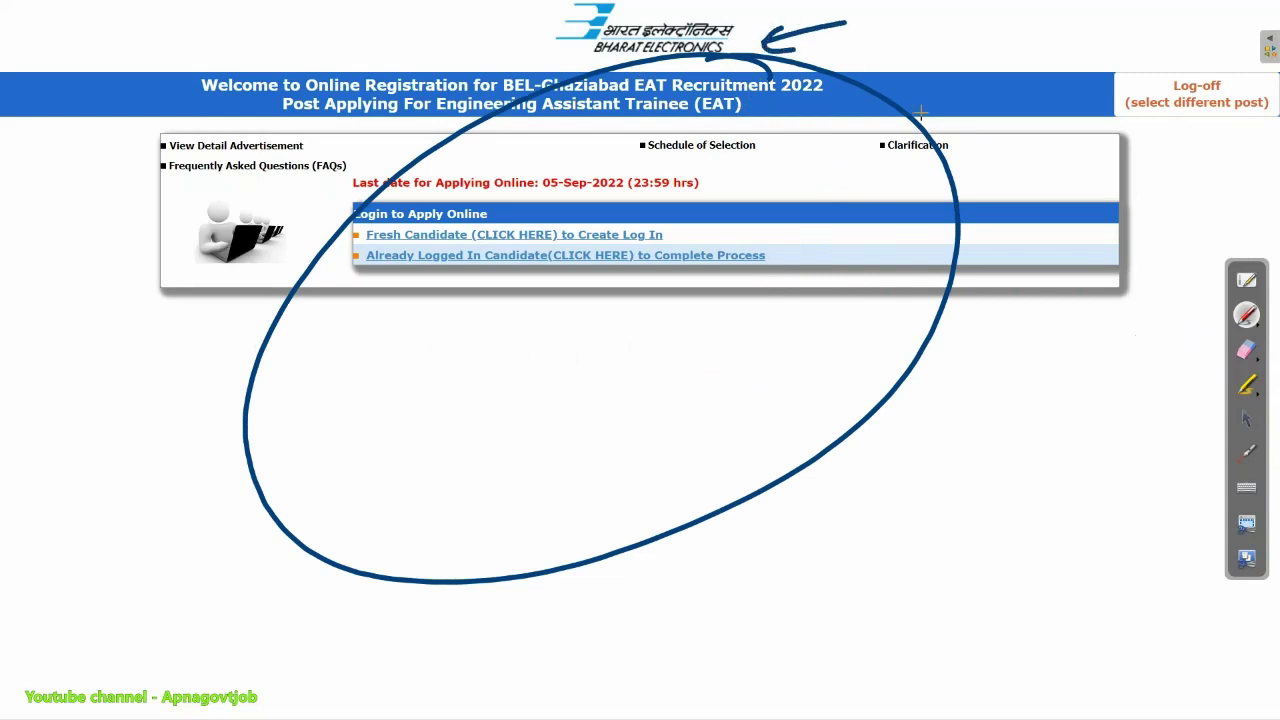
pyautogui.moveTo(678, 232)
pyautogui.mouseDown()
pyautogui.moveTo(732, 212)
pyautogui.moveTo(668, 238)
pyautogui.moveTo(698, 240)
pyautogui.mouseUp()
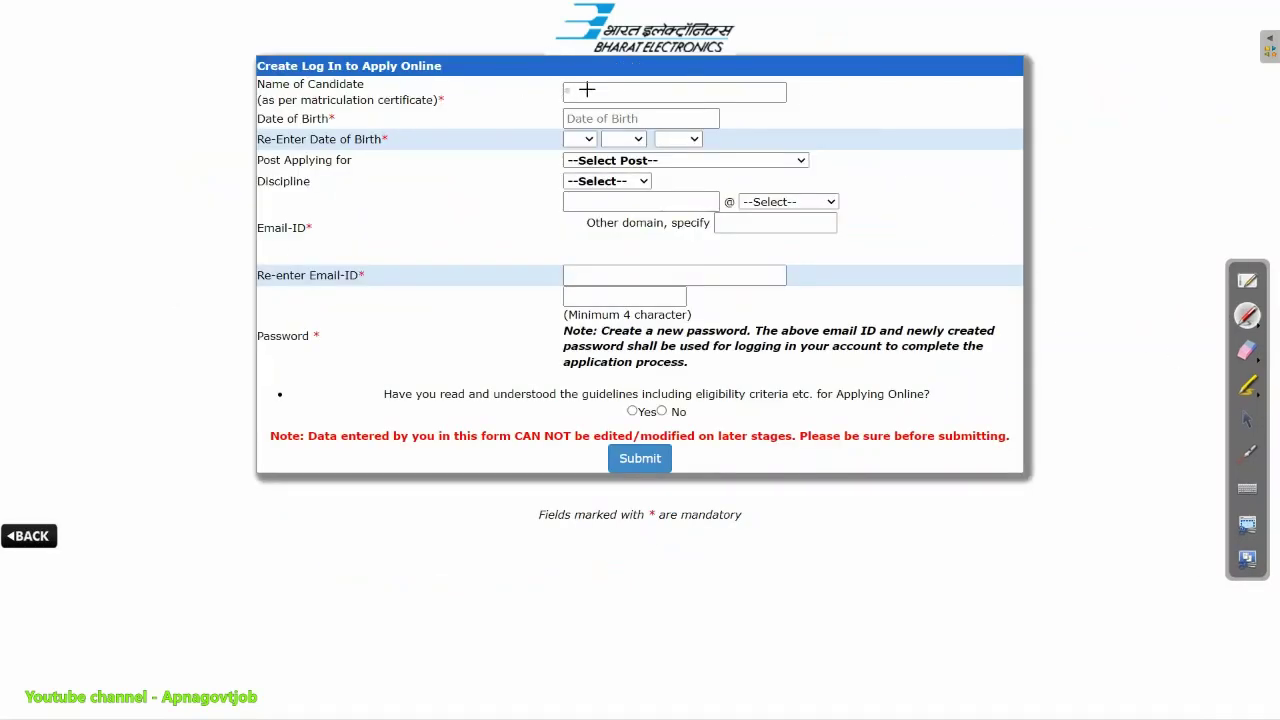
pyautogui.moveTo(358, 114); pyautogui.dragTo(436, 110)
pyautogui.moveTo(514, 130); pyautogui.dragTo(564, 116)
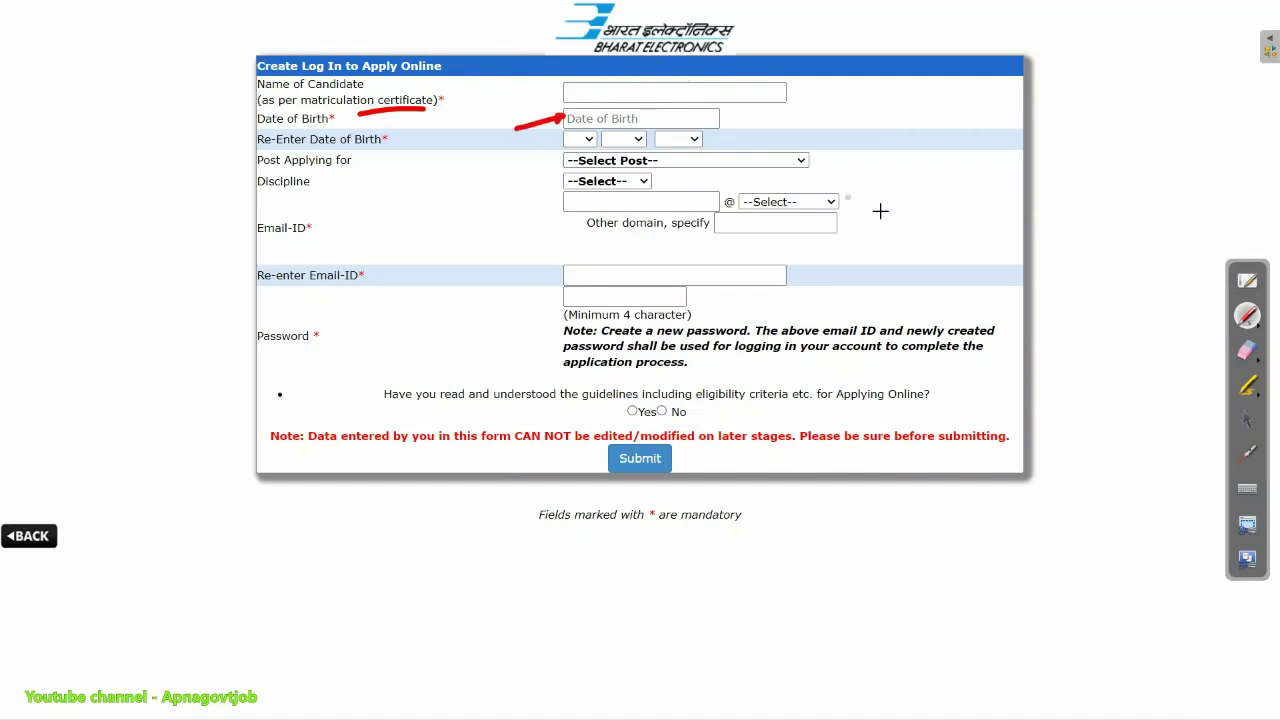
pyautogui.click(640, 118)
pyautogui.click(921, 166)
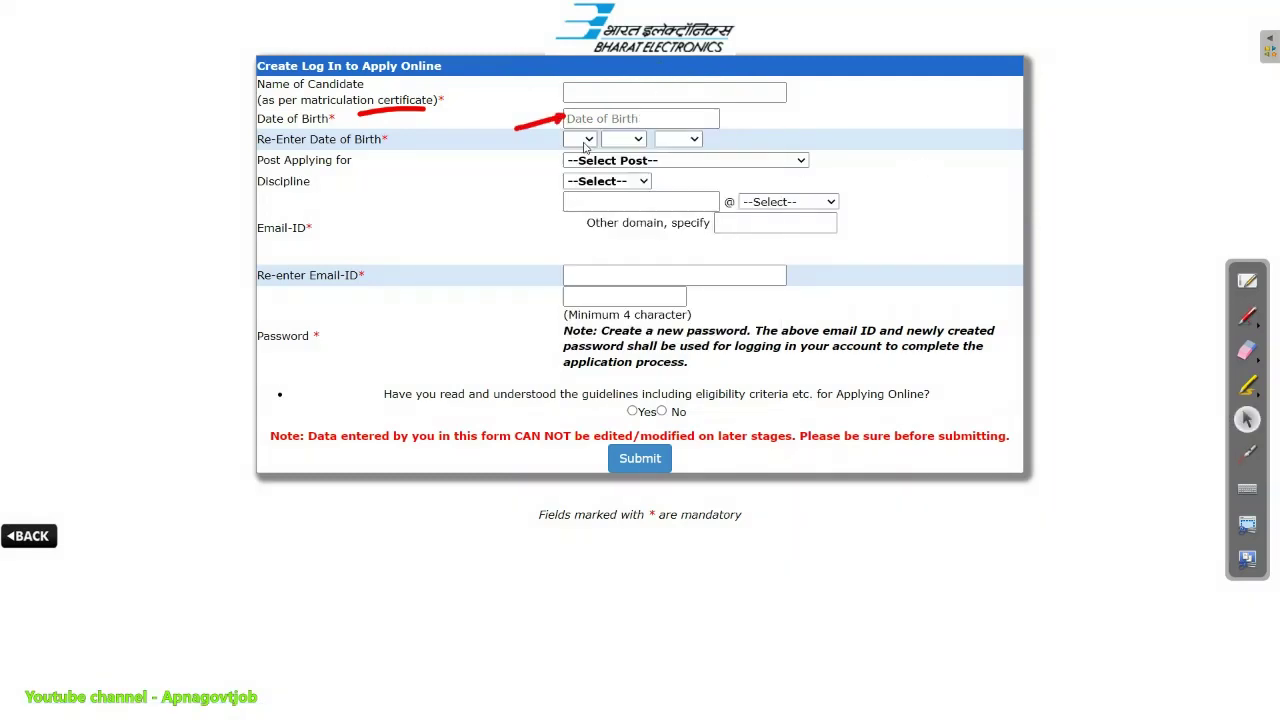
pyautogui.click(580, 139)
pyautogui.click(812, 146)
# Step: Choose Engineering Assistant Trainee (EAT) as the post and Electronics as the discipline
pyautogui.click(645, 160)
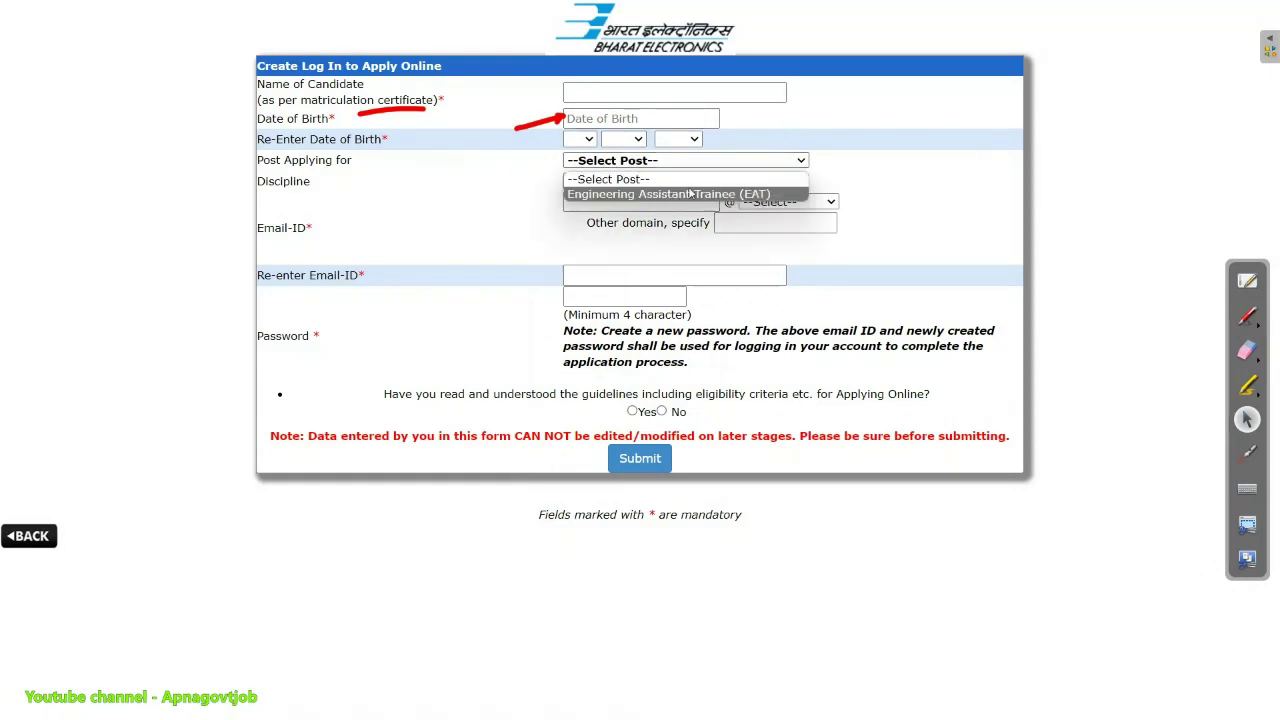
pyautogui.click(681, 194)
pyautogui.click(619, 185)
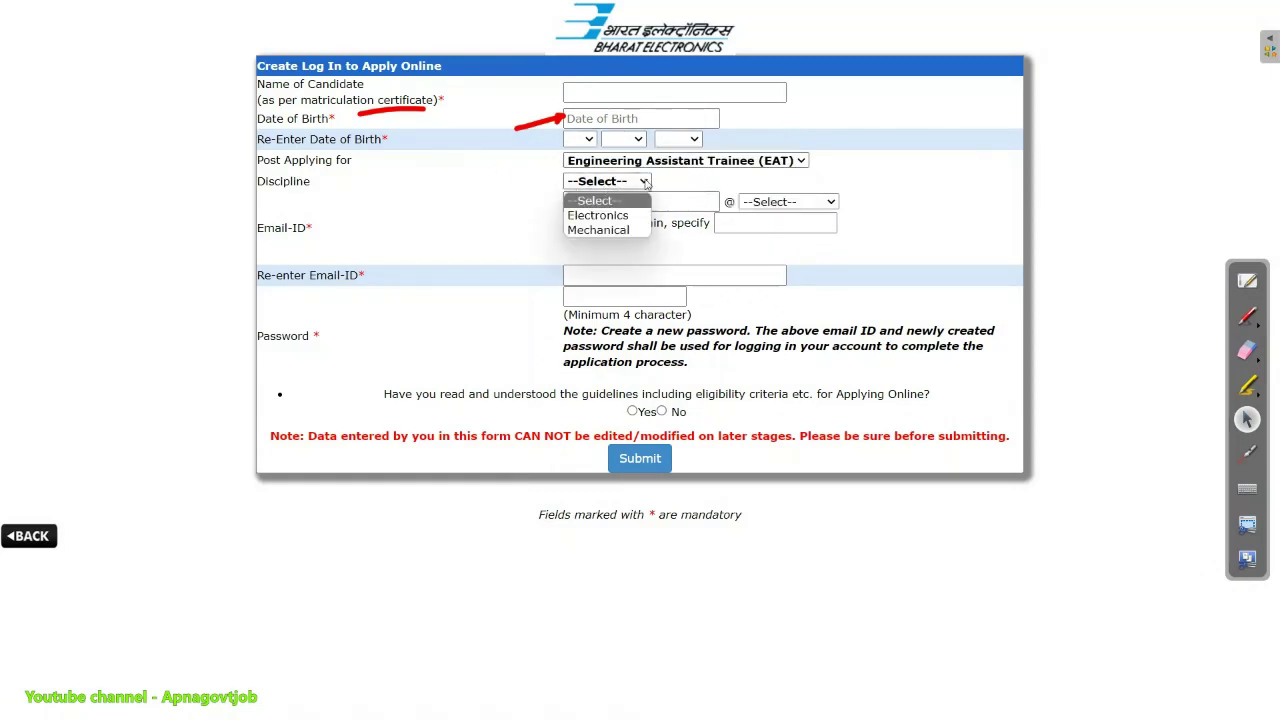
pyautogui.click(605, 215)
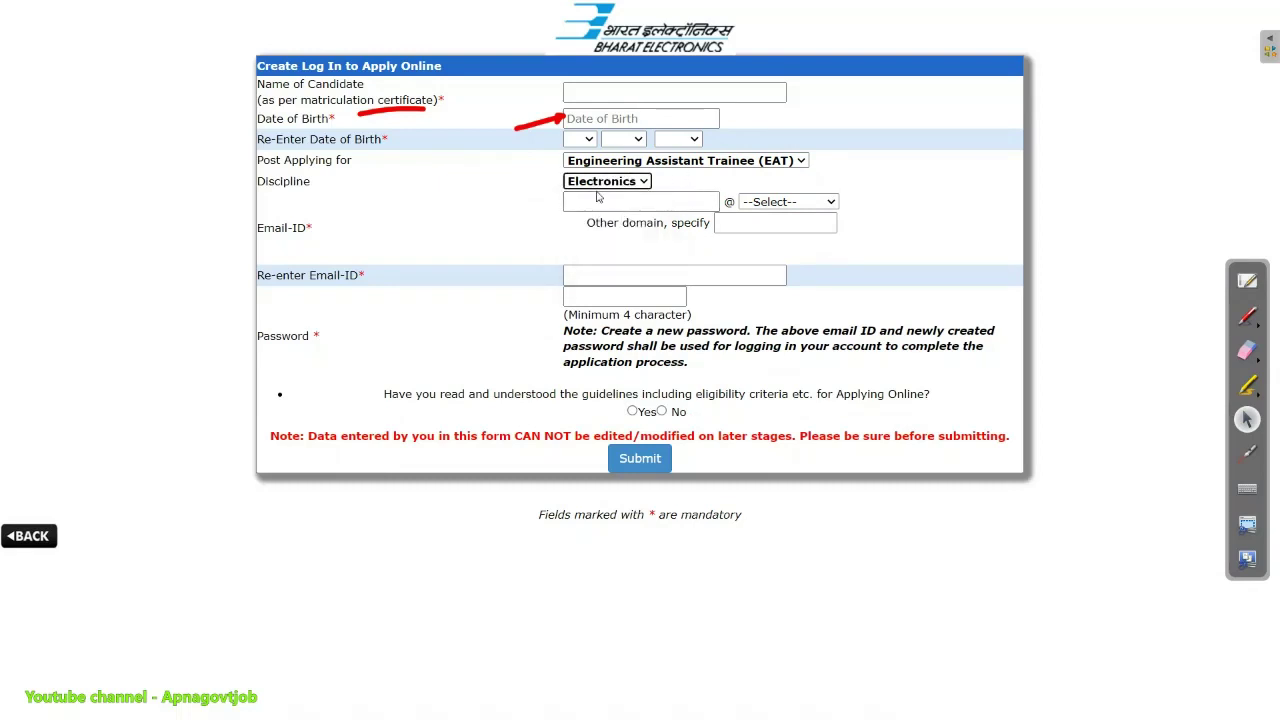
# Step: Check the e-mail field and answer Yes to having read the eligibility guidelines
pyautogui.click(652, 202)
pyautogui.click(673, 209)
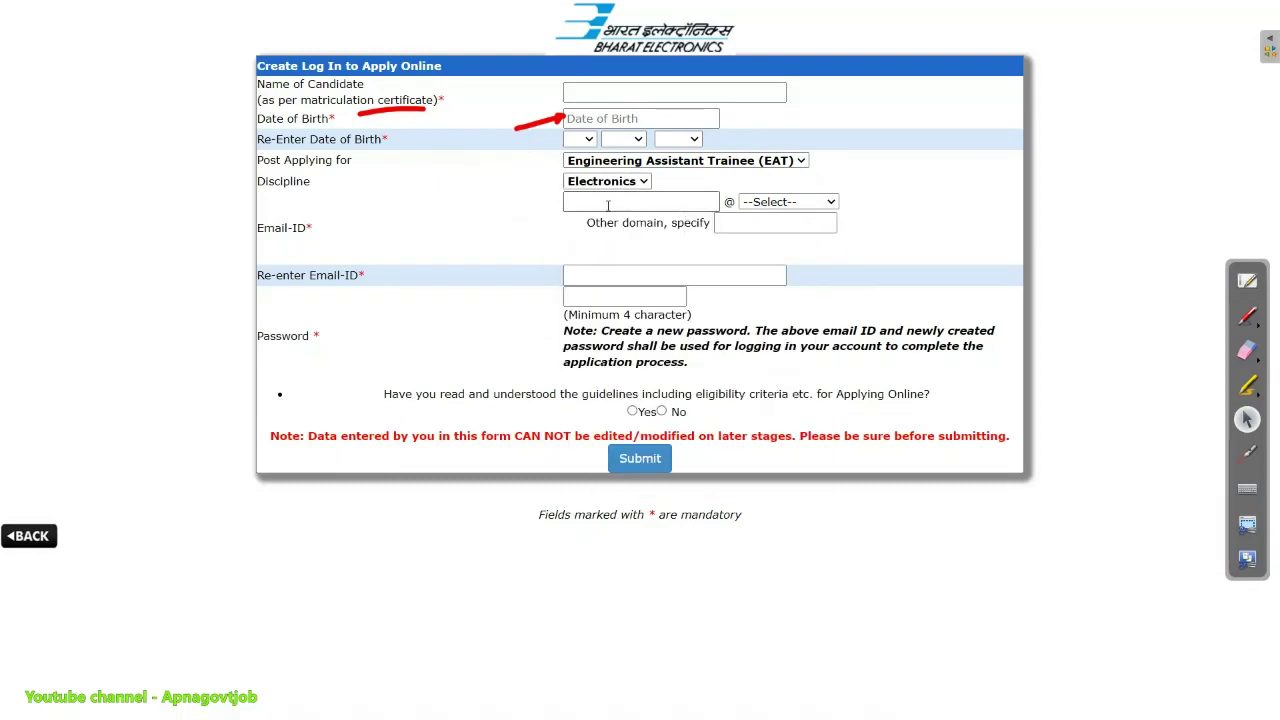
pyautogui.click(787, 202)
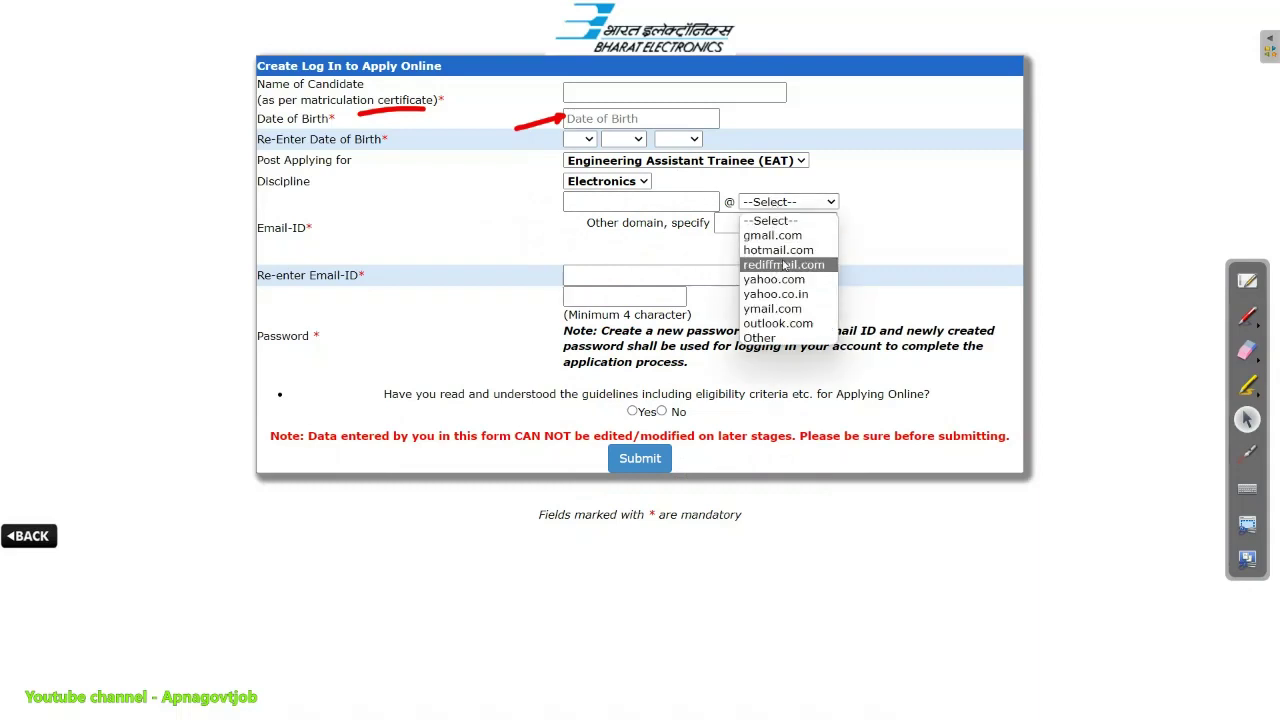
pyautogui.click(714, 226)
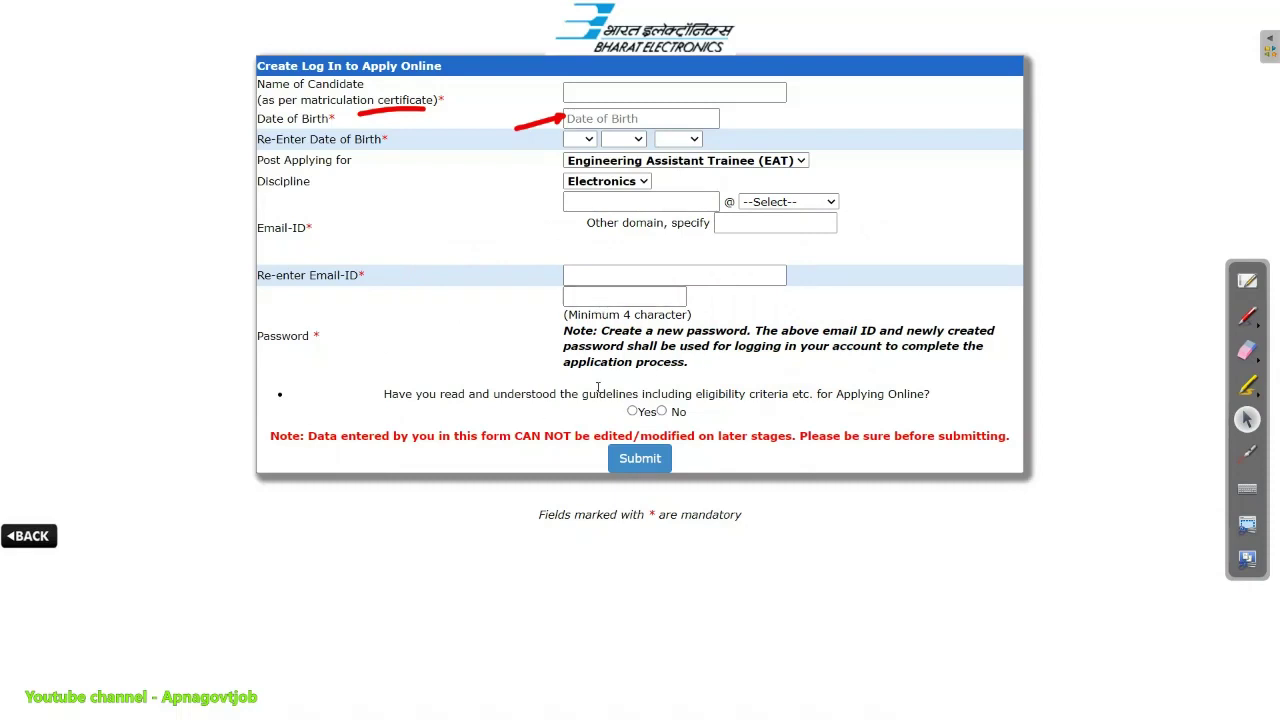
pyautogui.click(633, 412)
pyautogui.moveTo(795, 394); pyautogui.dragTo(882, 396)
pyautogui.click(772, 409)
# Step: Submit the log-in creation form, proceed to login, and open Action-1: Fill Application
pyautogui.click(640, 458)
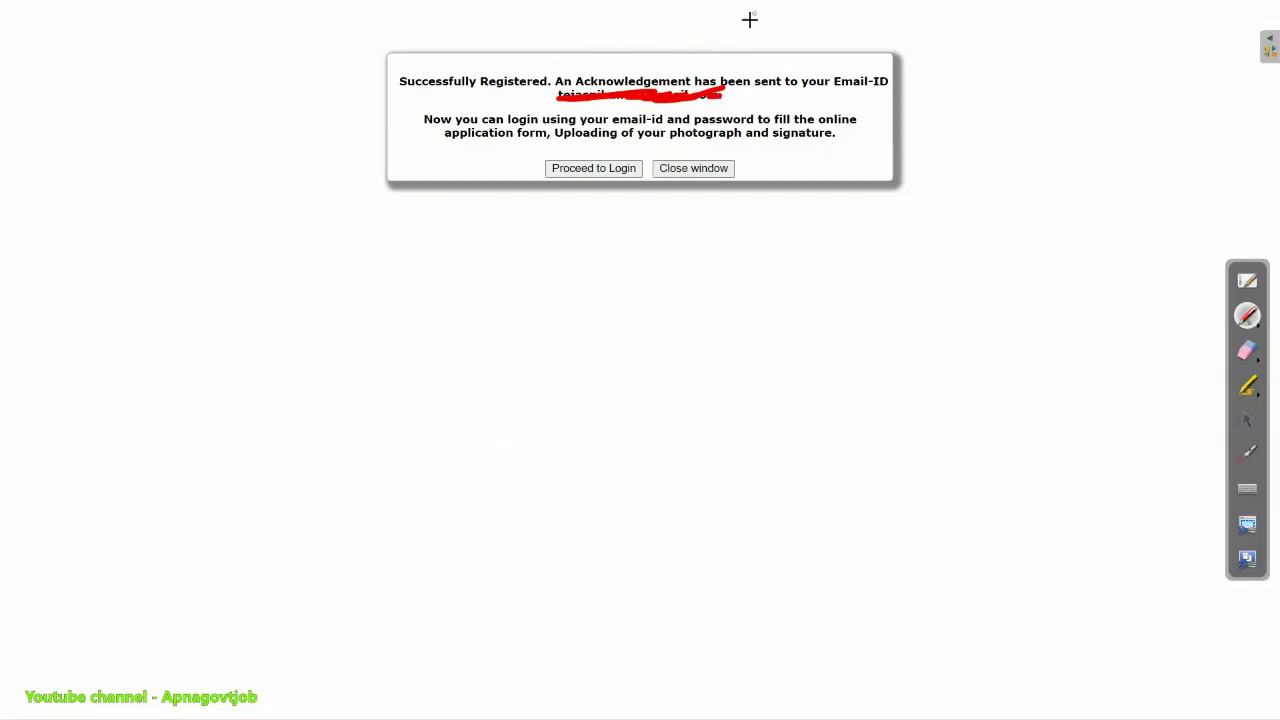
pyautogui.moveTo(834, 97); pyautogui.dragTo(899, 89)
pyautogui.click(1246, 420)
pyautogui.click(594, 168)
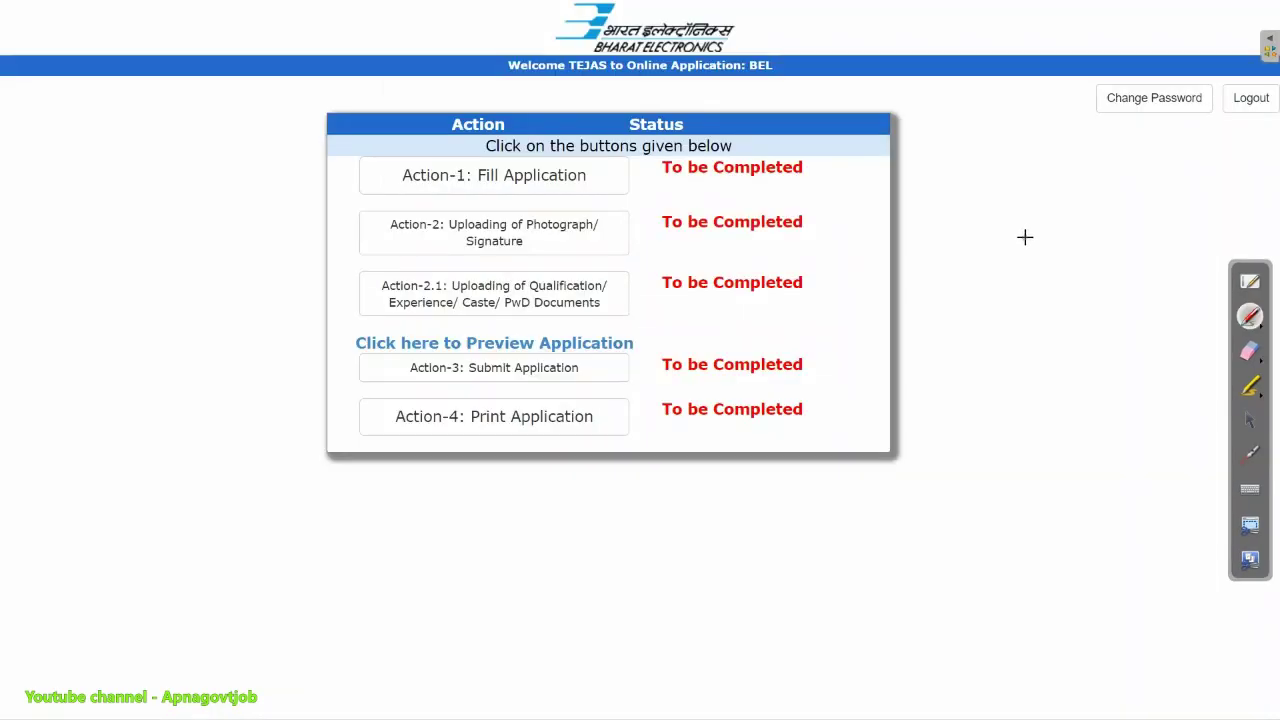
pyautogui.moveTo(664, 77)
pyautogui.mouseDown()
pyautogui.moveTo(188, 246)
pyautogui.moveTo(1008, 172)
pyautogui.moveTo(566, 42)
pyautogui.mouseUp()
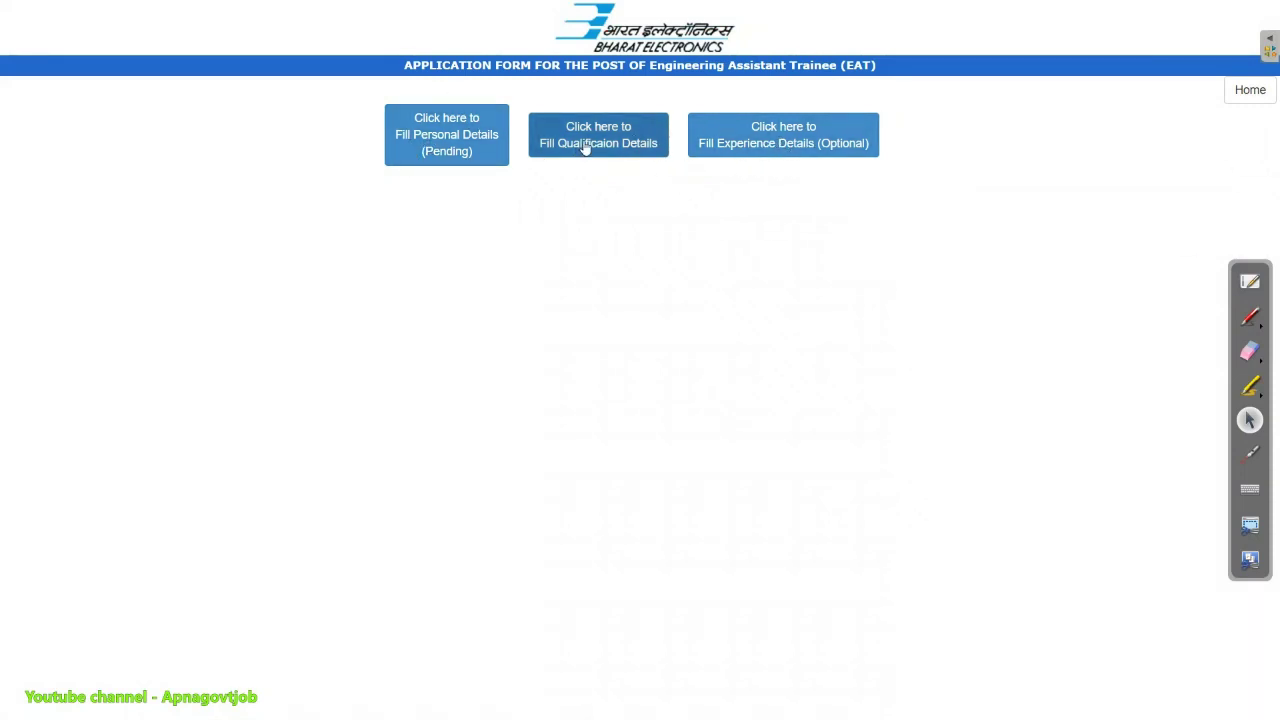
# Step: Keep title Mr. and gender Male, and copy the present address as permanent address
pyautogui.click(433, 140)
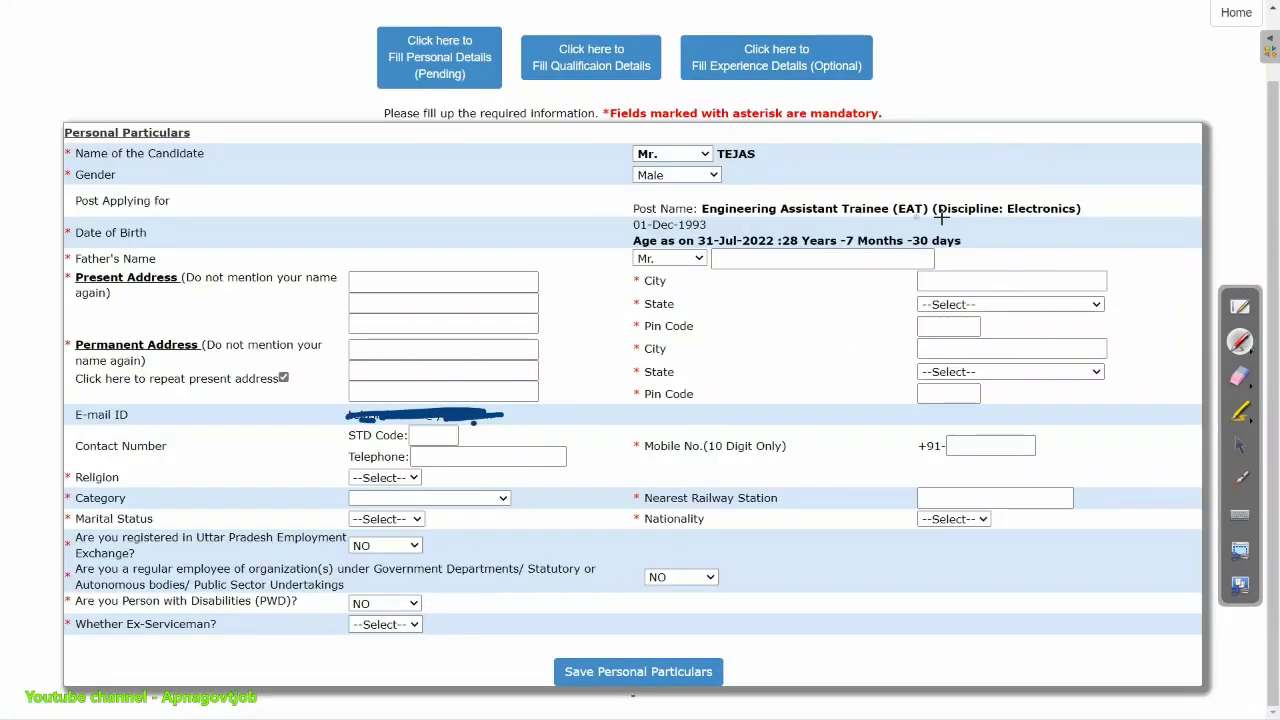
pyautogui.click(694, 155)
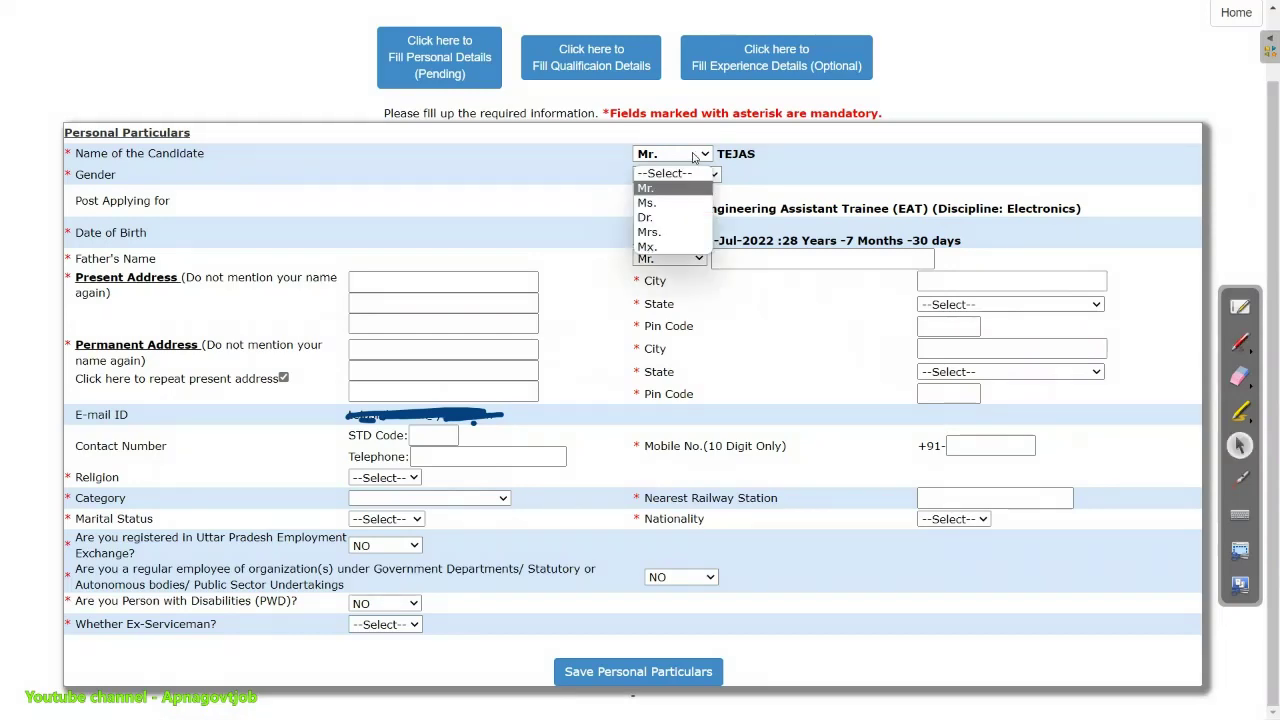
pyautogui.click(660, 188)
pyautogui.click(685, 178)
pyautogui.click(652, 206)
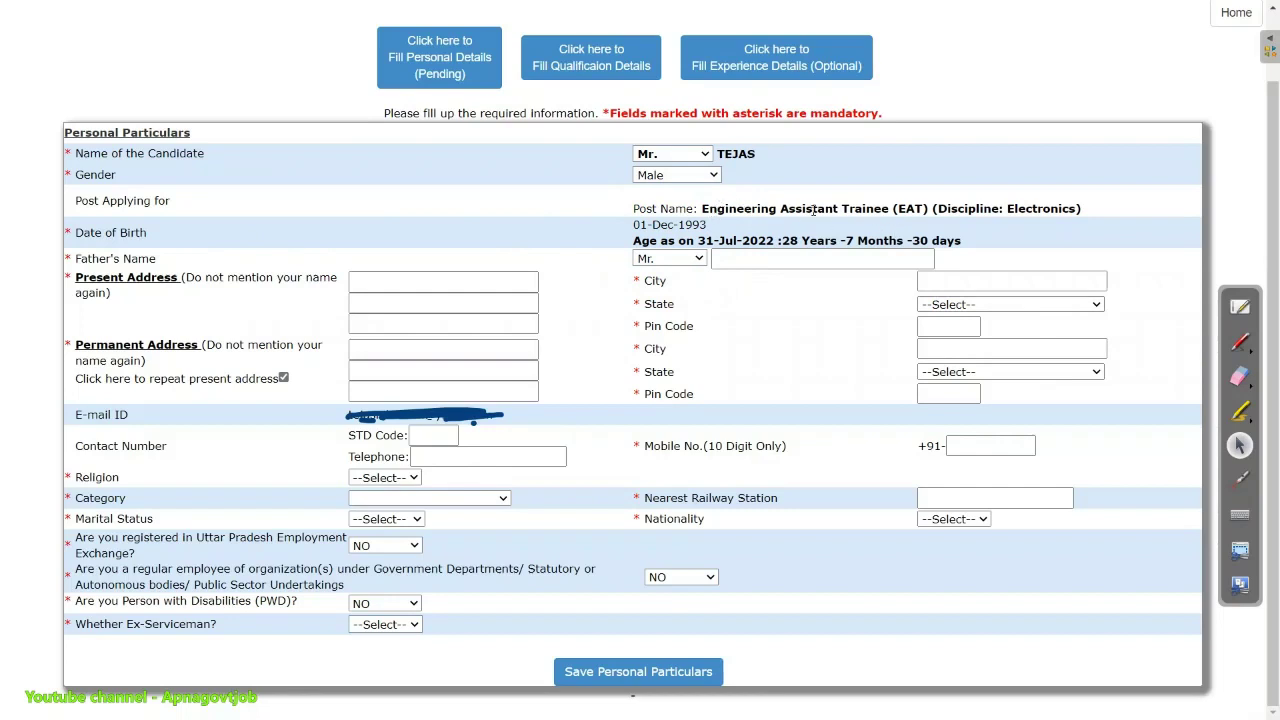
pyautogui.moveTo(633, 224); pyautogui.dragTo(805, 242)
pyautogui.click(697, 240)
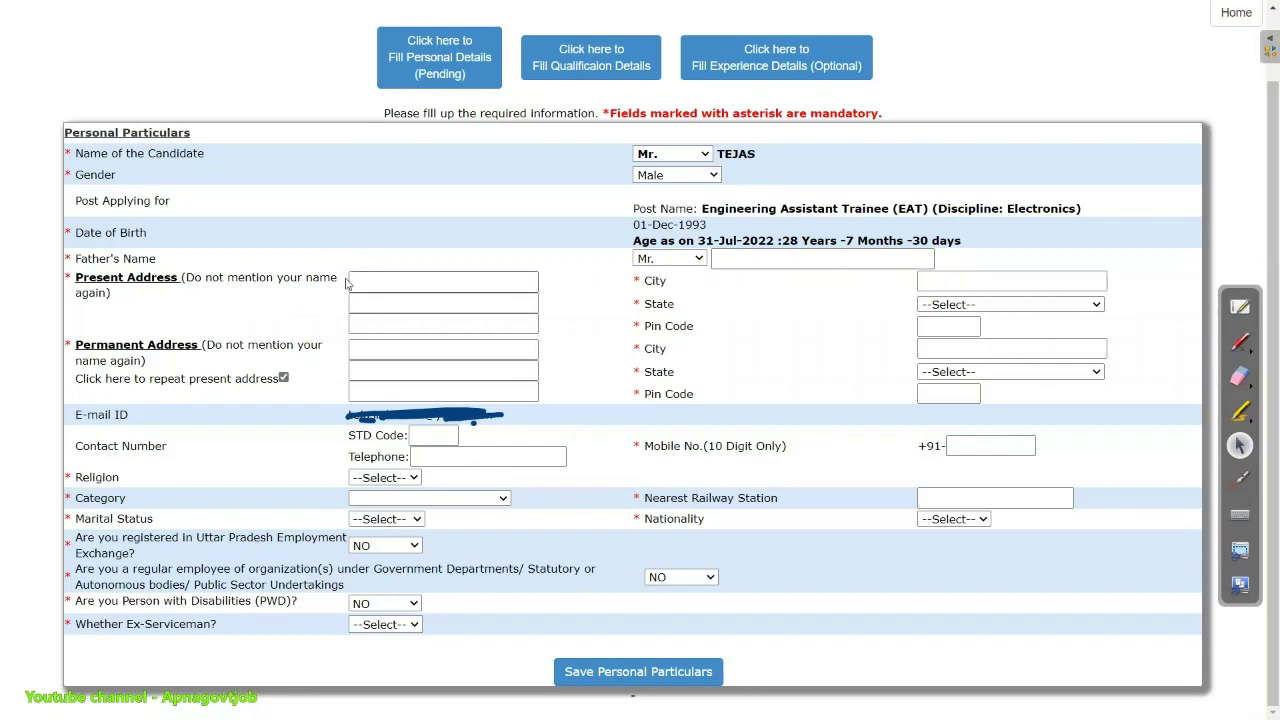
pyautogui.click(284, 378)
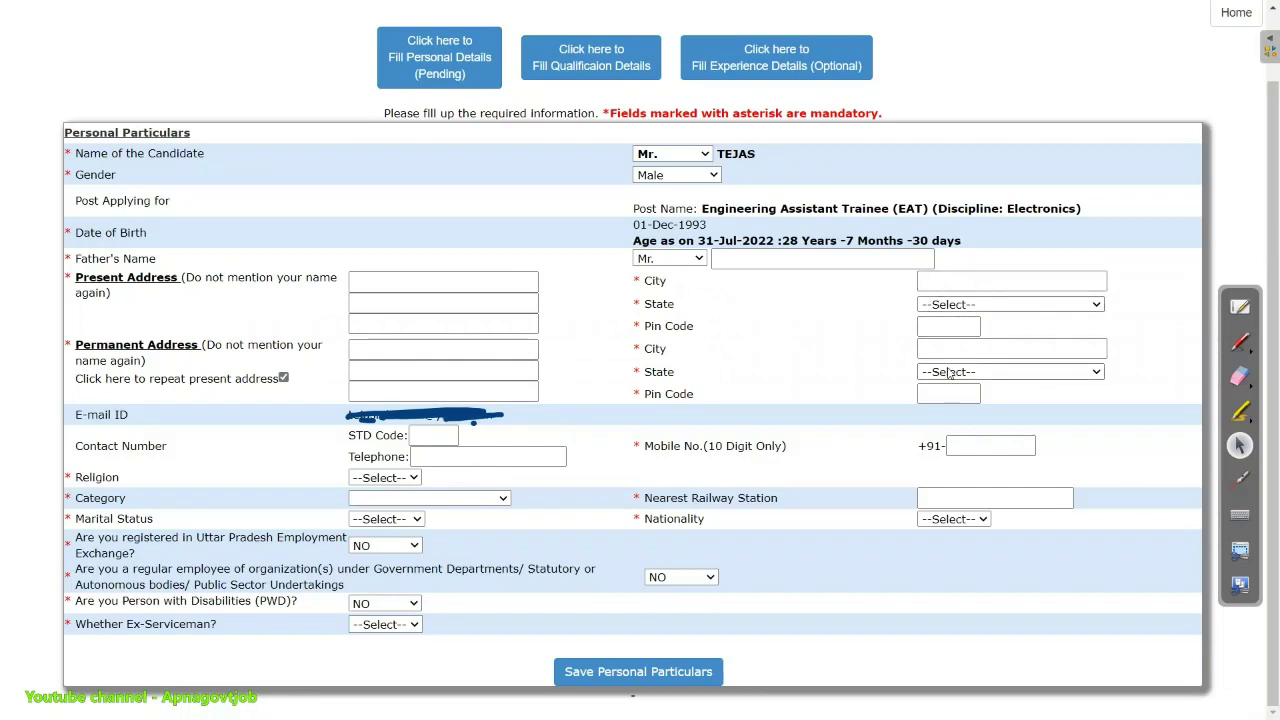
# Step: Set Religion to Muslim, Nationality to INDIAN and Marital Status to Married
pyautogui.click(398, 478)
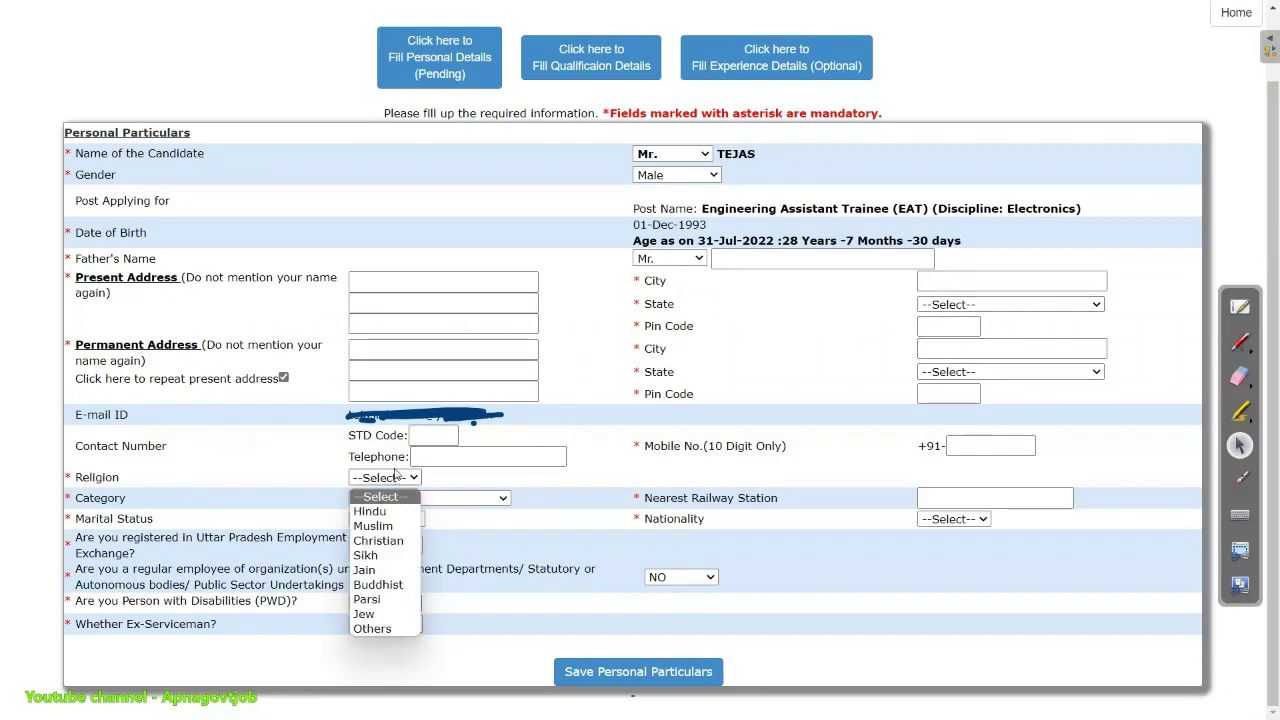
pyautogui.click(373, 526)
pyautogui.click(464, 504)
pyautogui.click(549, 514)
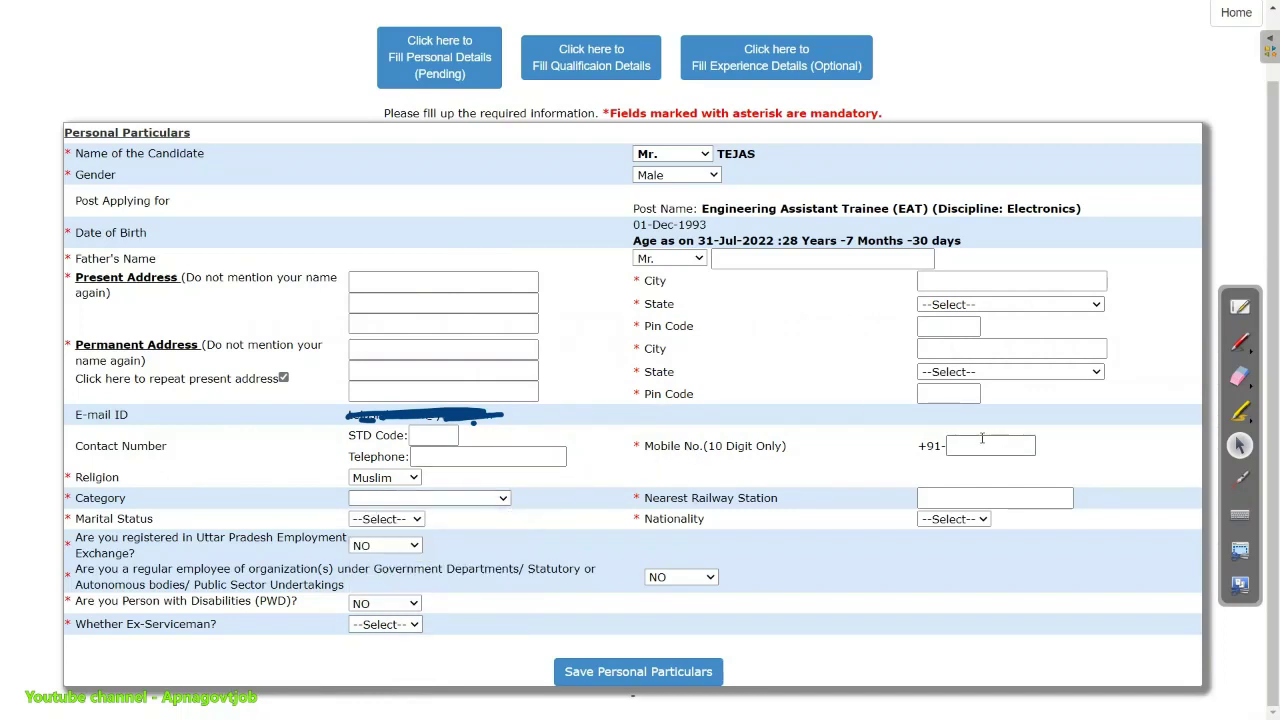
pyautogui.moveTo(659, 497); pyautogui.dragTo(820, 475)
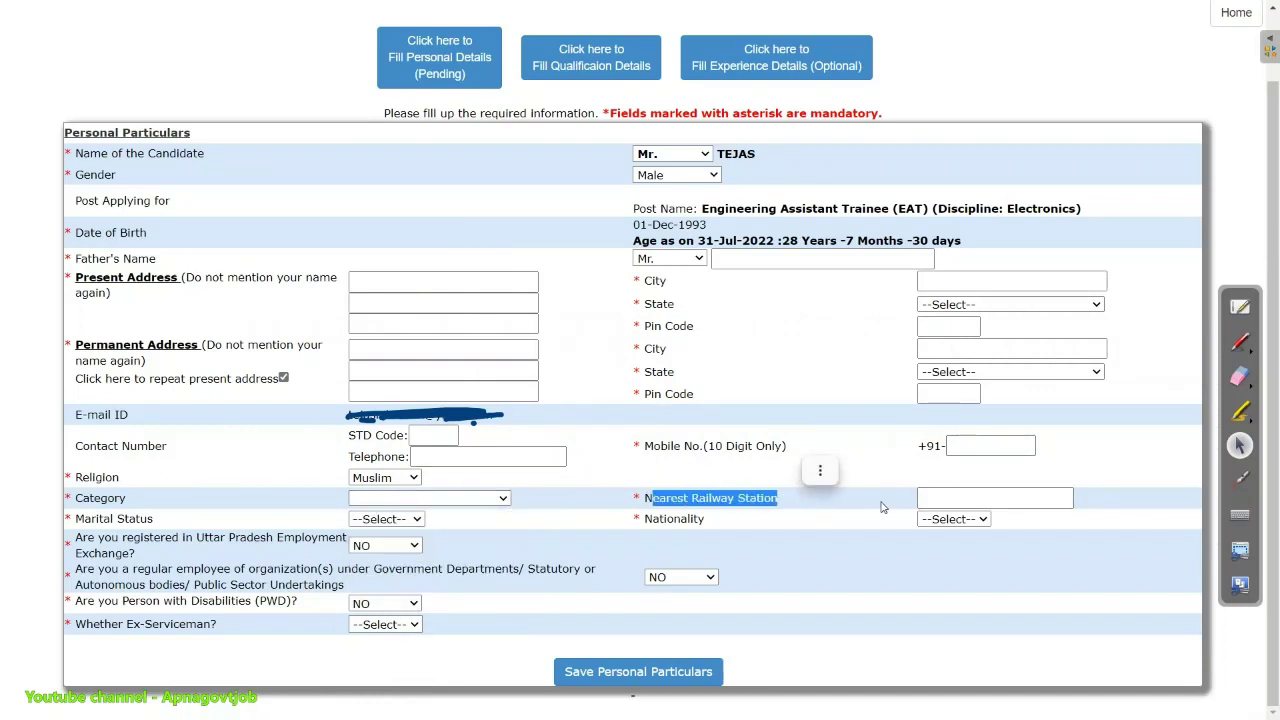
pyautogui.click(953, 518)
pyautogui.click(945, 553)
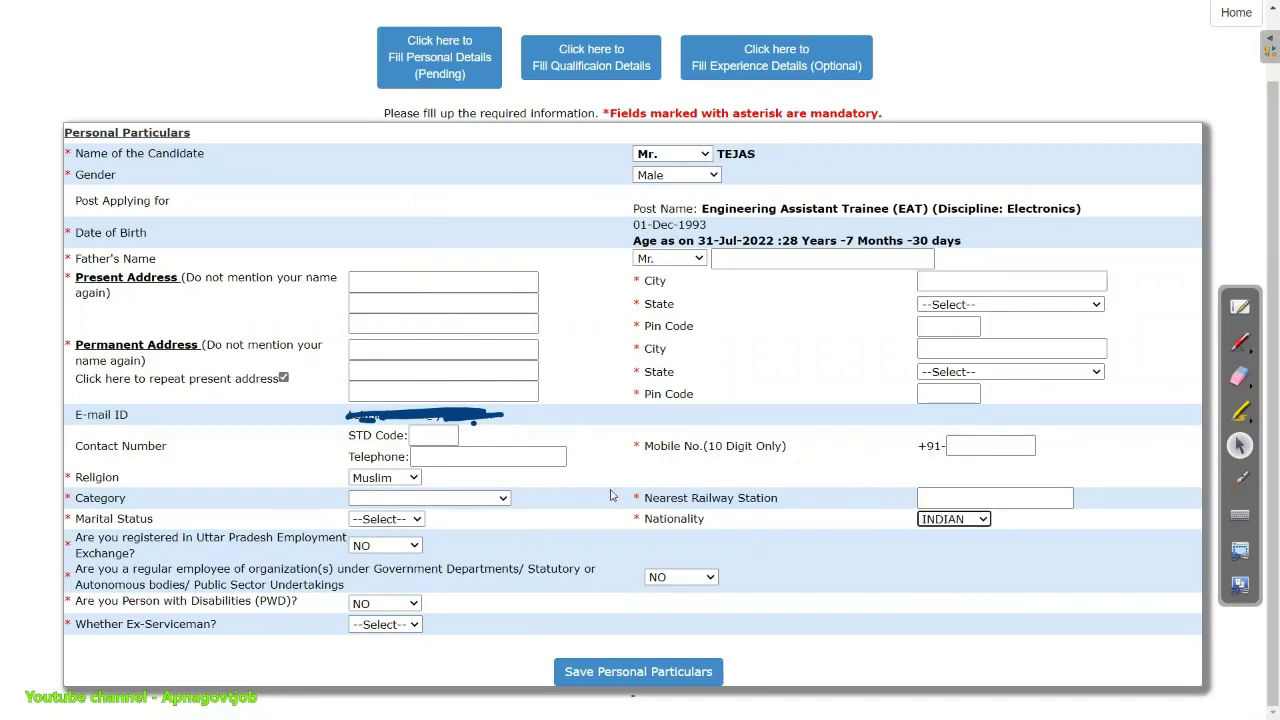
pyautogui.click(392, 520)
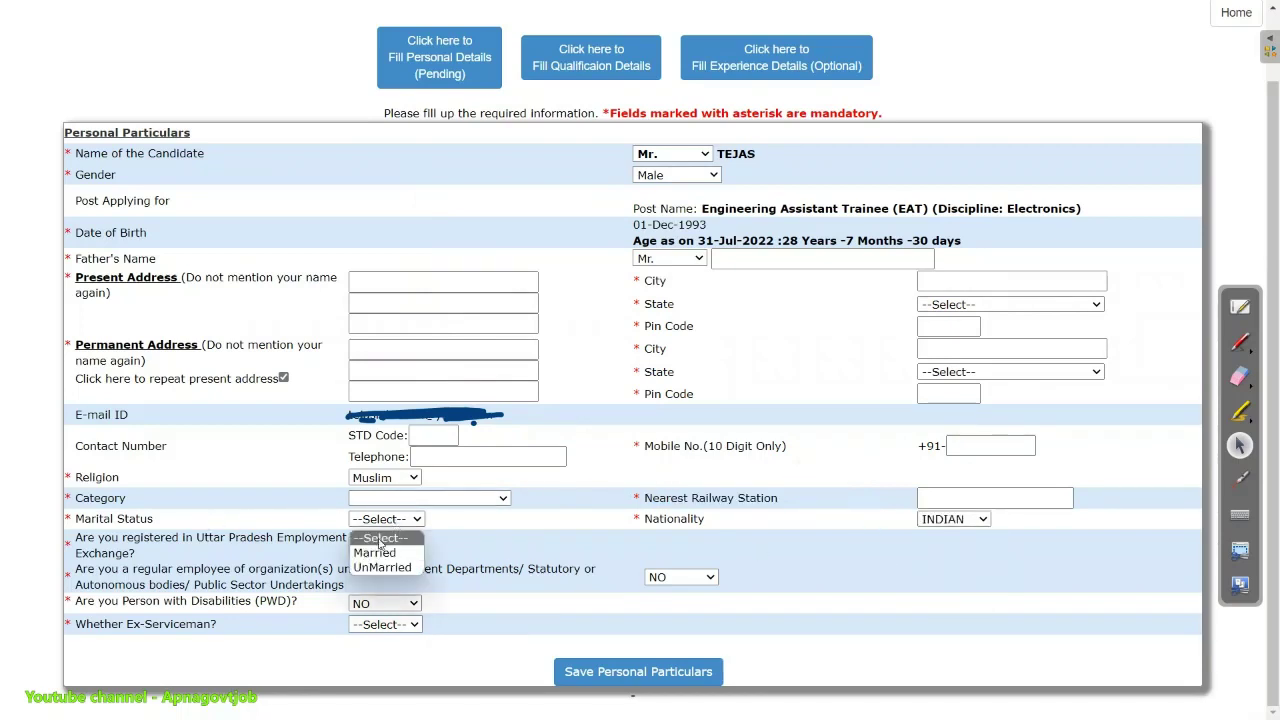
pyautogui.click(390, 551)
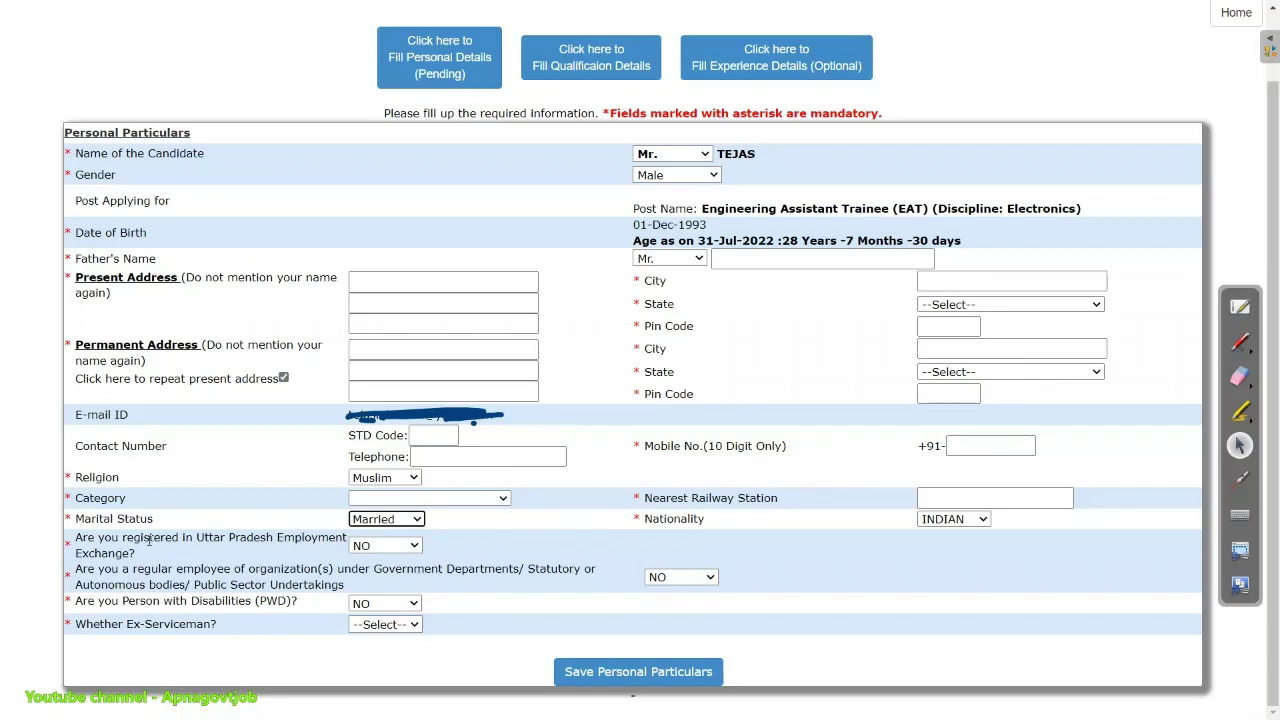
# Step: Answer YES to Employment Exchange registration, valid up to 31-Aug-2022
pyautogui.moveTo(127, 537); pyautogui.dragTo(345, 510)
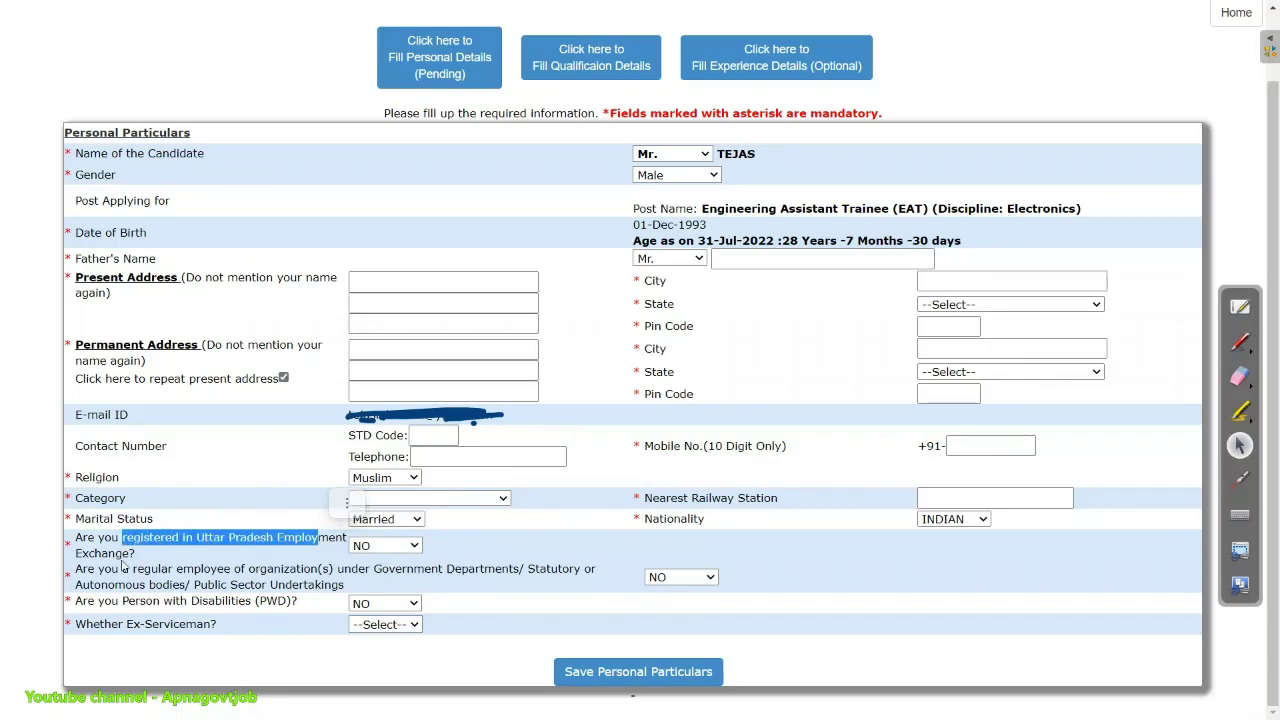
pyautogui.click(72, 563)
pyautogui.moveTo(72, 563); pyautogui.dragTo(147, 538)
pyautogui.click(385, 545)
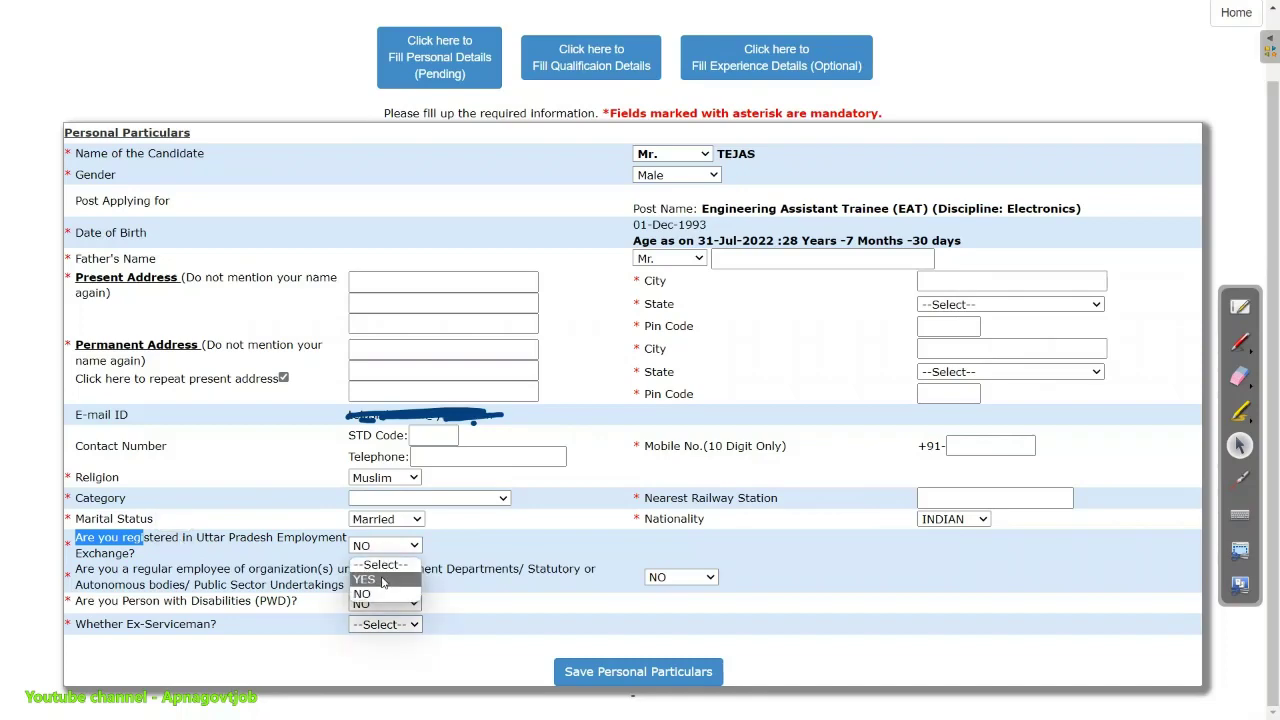
pyautogui.click(352, 590)
pyautogui.click(786, 119)
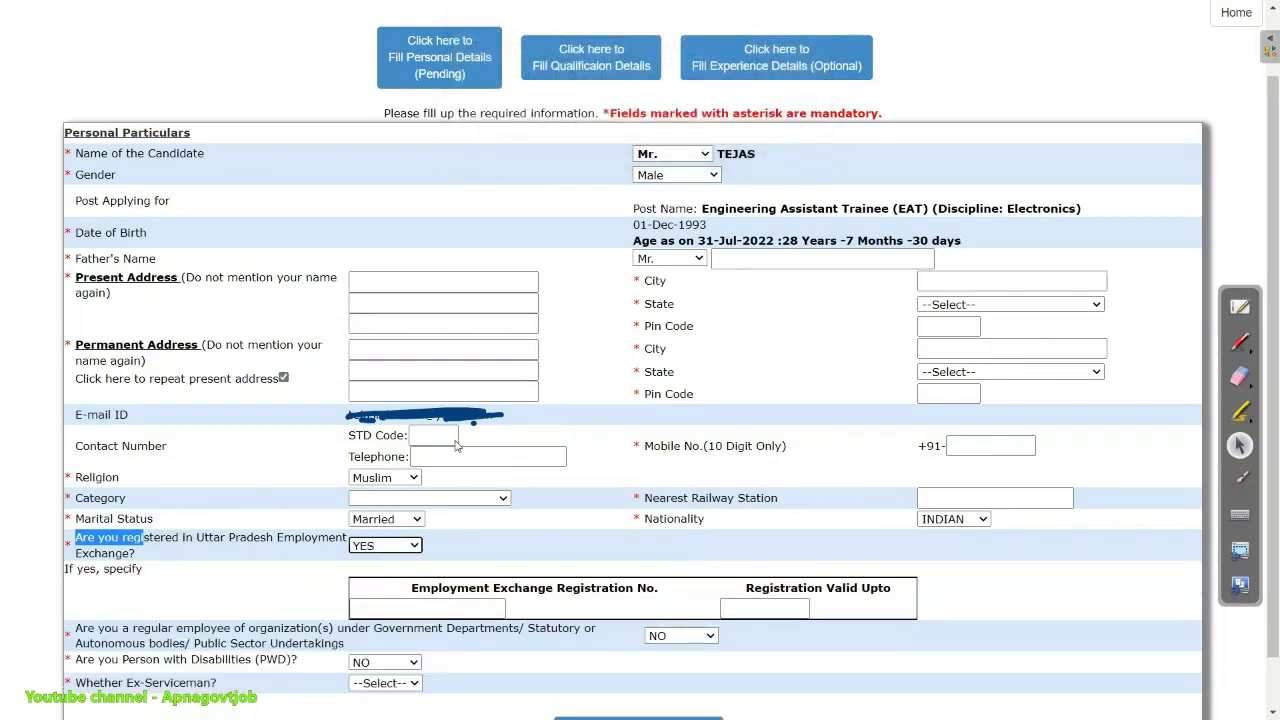
pyautogui.moveTo(414, 588); pyautogui.dragTo(660, 594)
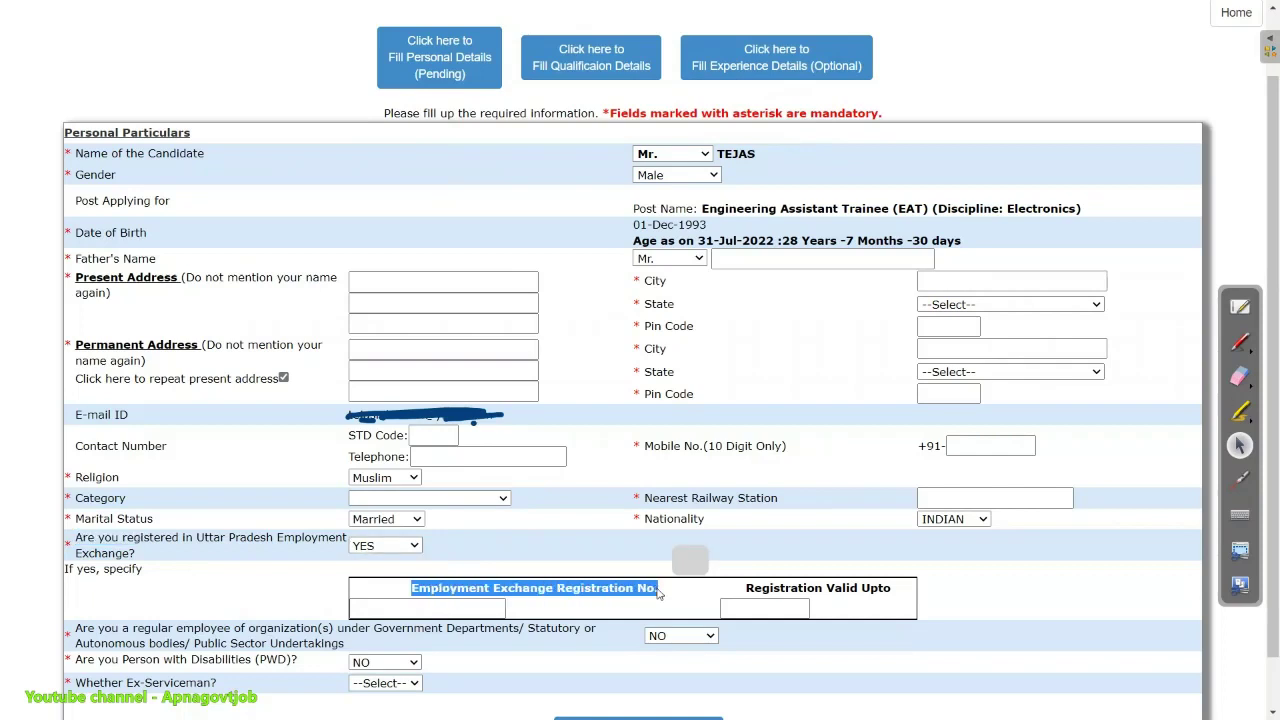
pyautogui.click(636, 587)
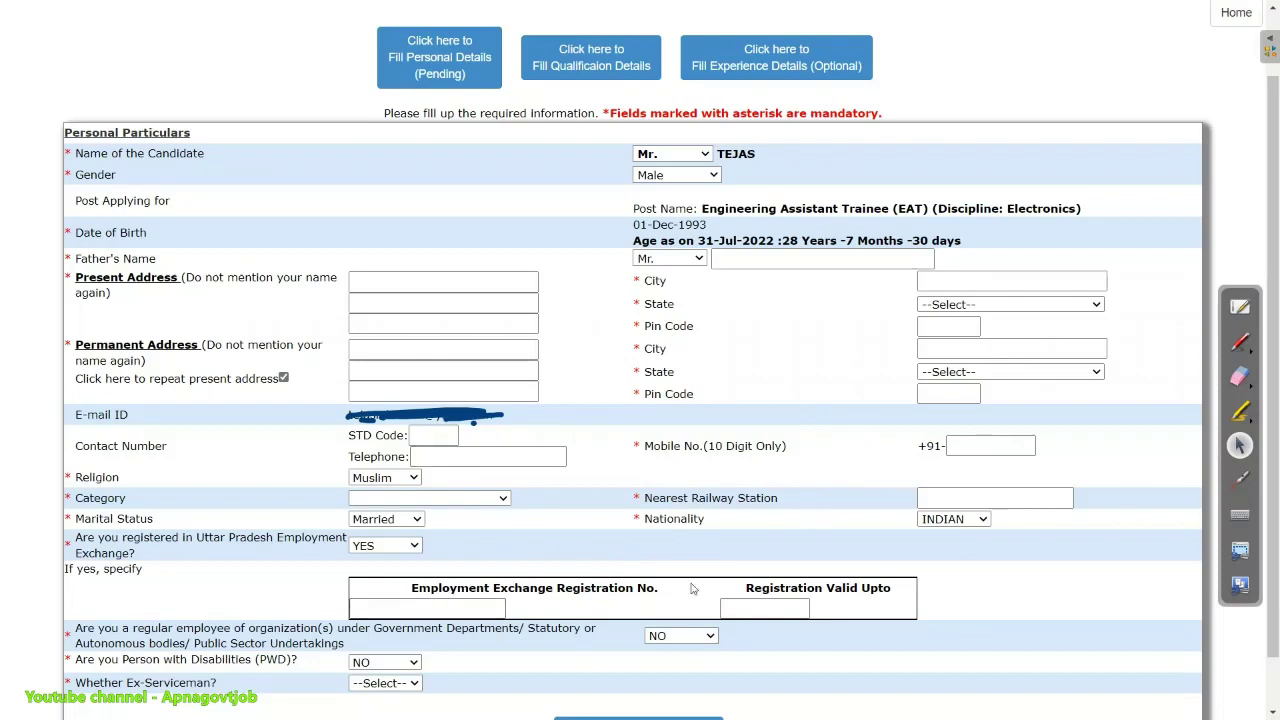
pyautogui.click(765, 608)
pyautogui.scroll(-1, 780, 605)
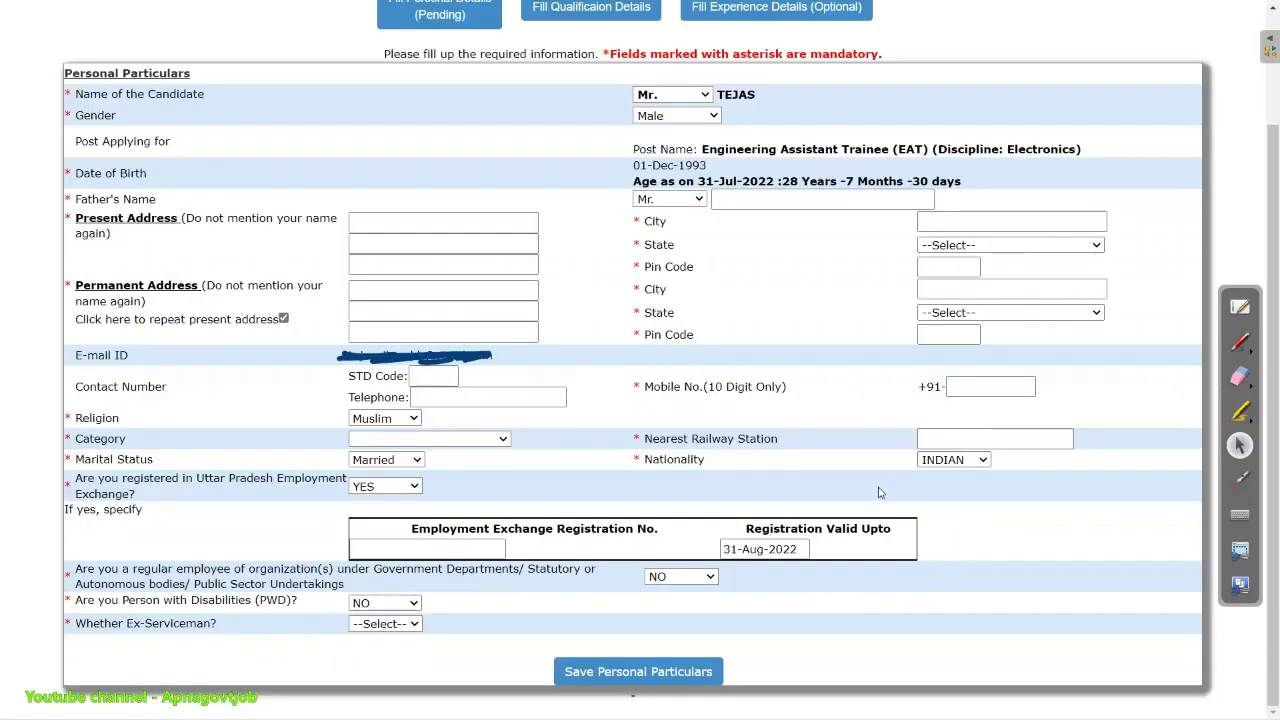
# Step: Mark the candidate as a person with disability and review the disability questions
pyautogui.click(400, 620)
pyautogui.click(403, 603)
pyautogui.click(385, 630)
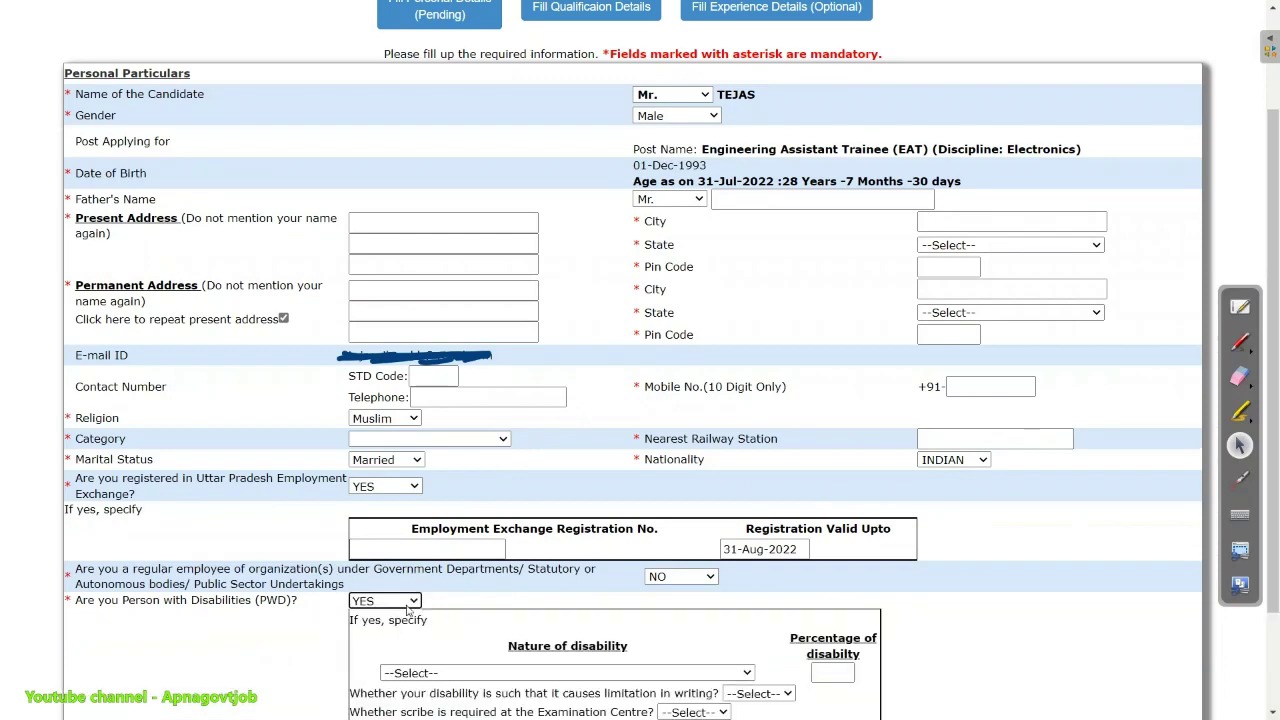
pyautogui.scroll(-2, 1180, 480)
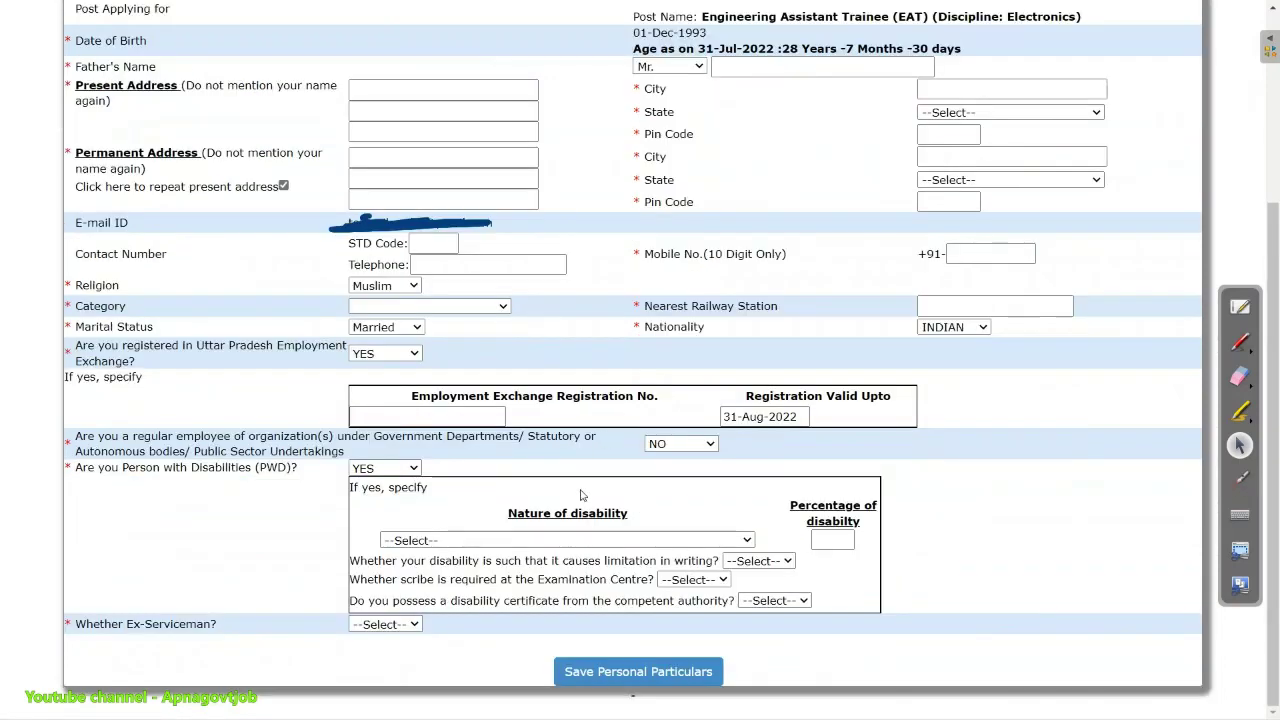
pyautogui.click(543, 541)
pyautogui.click(543, 559)
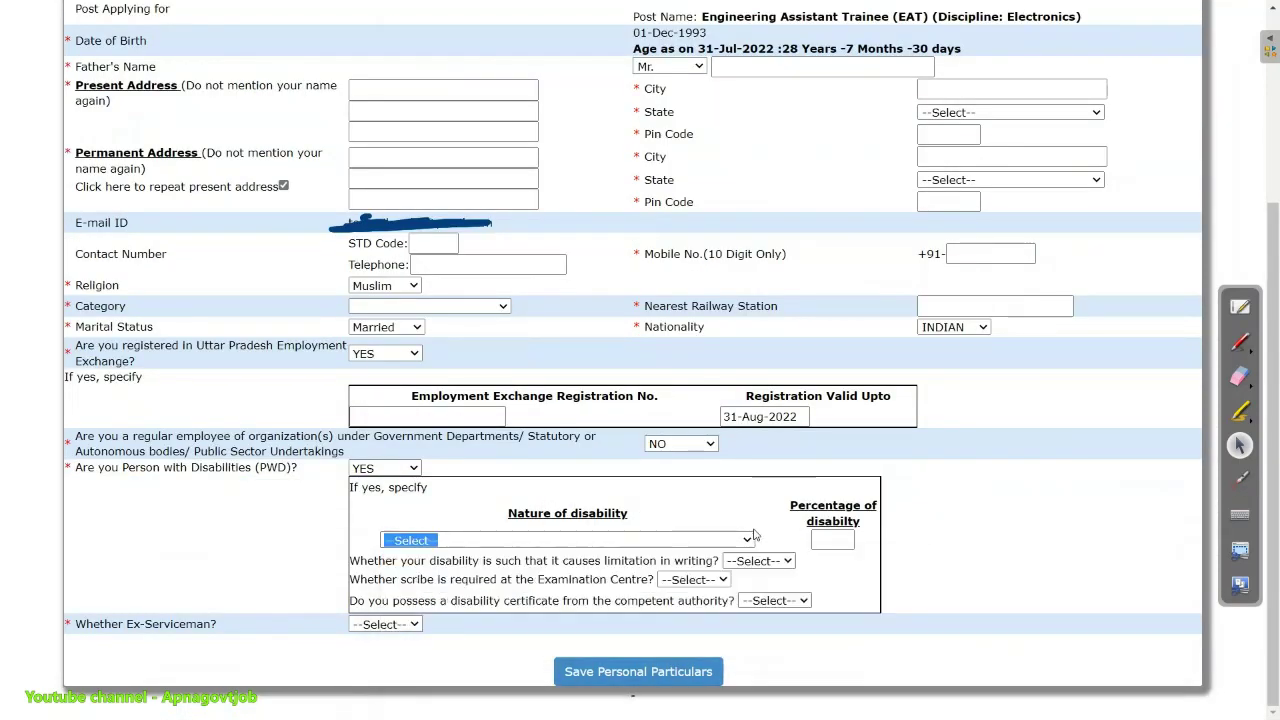
pyautogui.click(789, 546)
pyautogui.moveTo(464, 579); pyautogui.dragTo(670, 562)
pyautogui.click(758, 574)
pyautogui.click(758, 565)
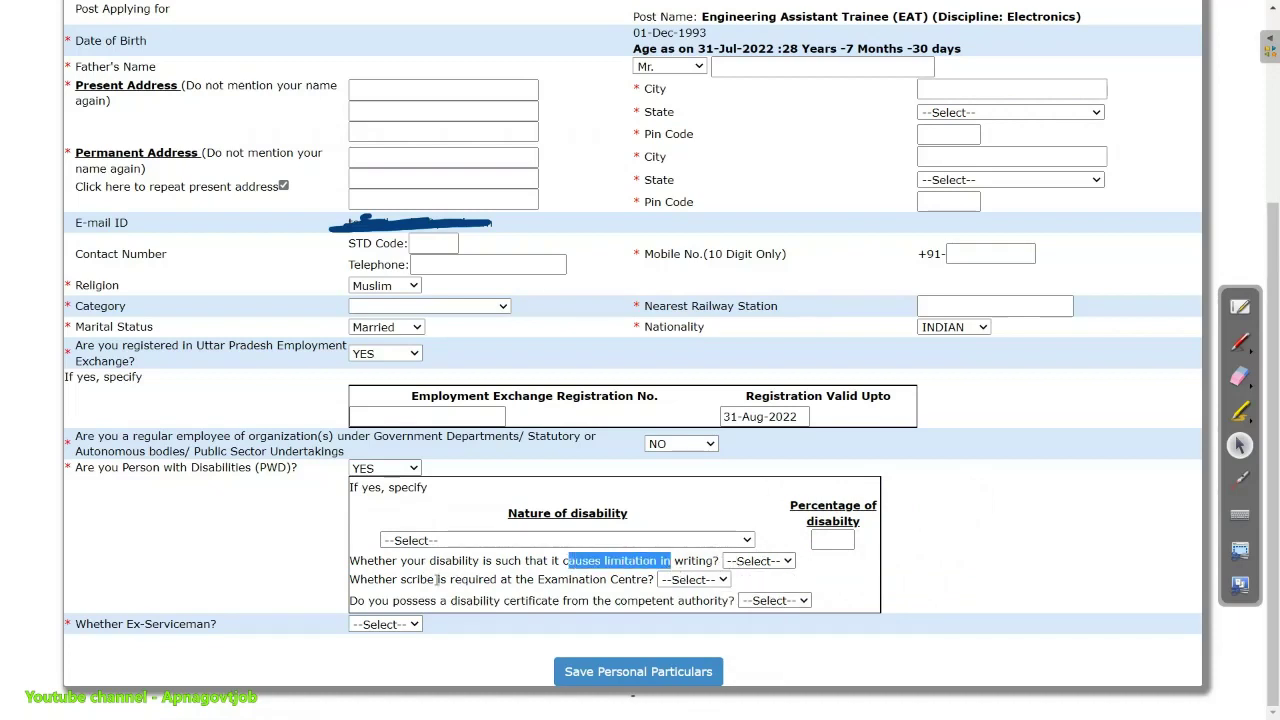
# Step: Set Scribe Required at the examination centre to YES
pyautogui.click(700, 580)
pyautogui.click(702, 610)
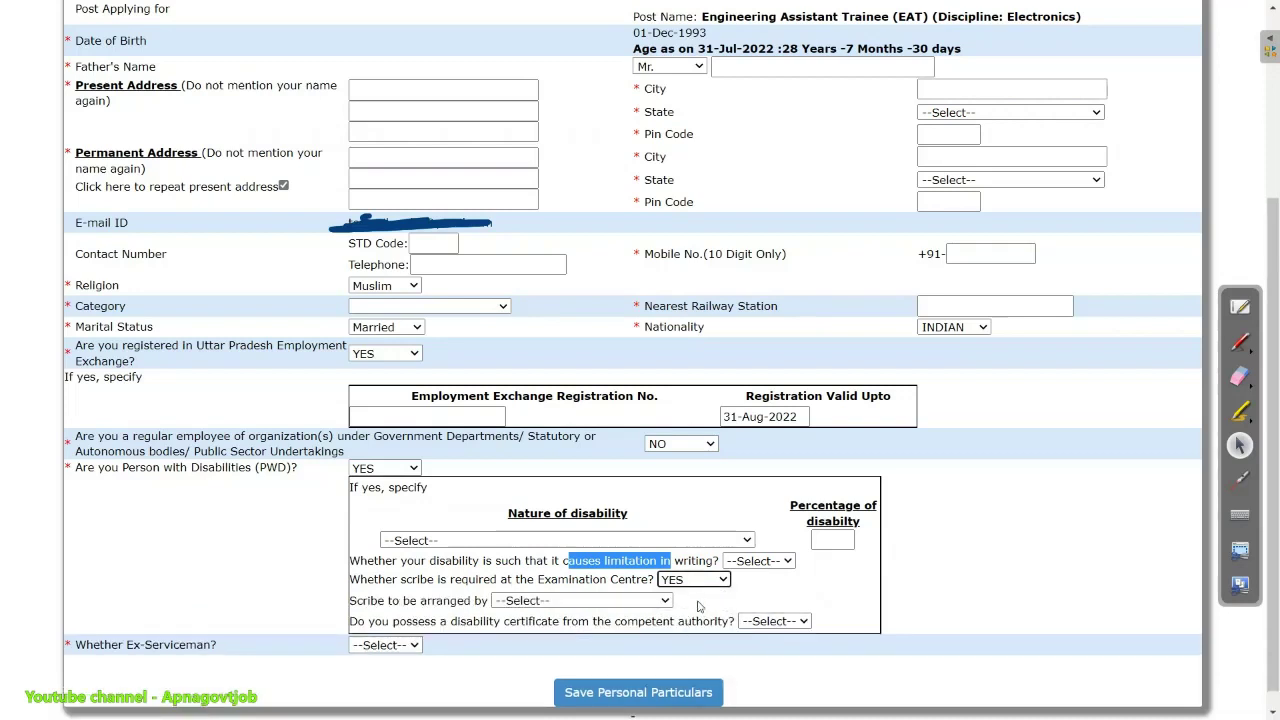
pyautogui.click(692, 588)
pyautogui.click(694, 608)
pyautogui.click(580, 600)
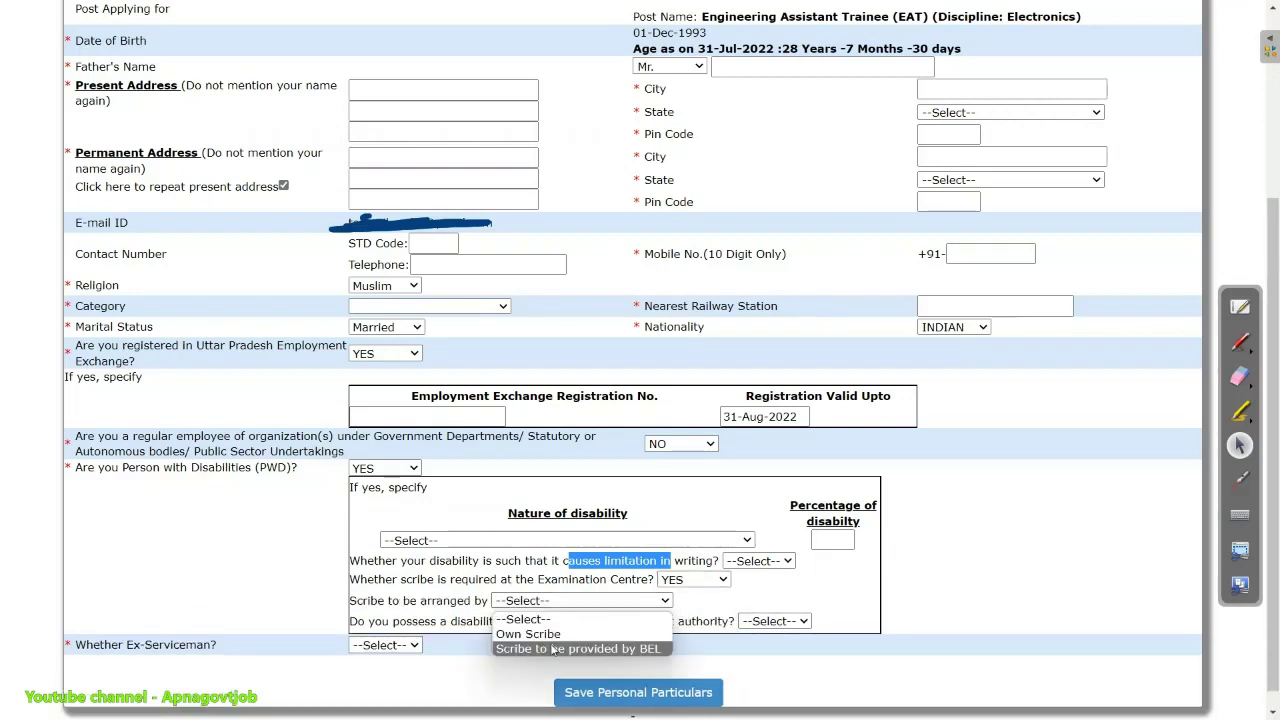
pyautogui.click(530, 600)
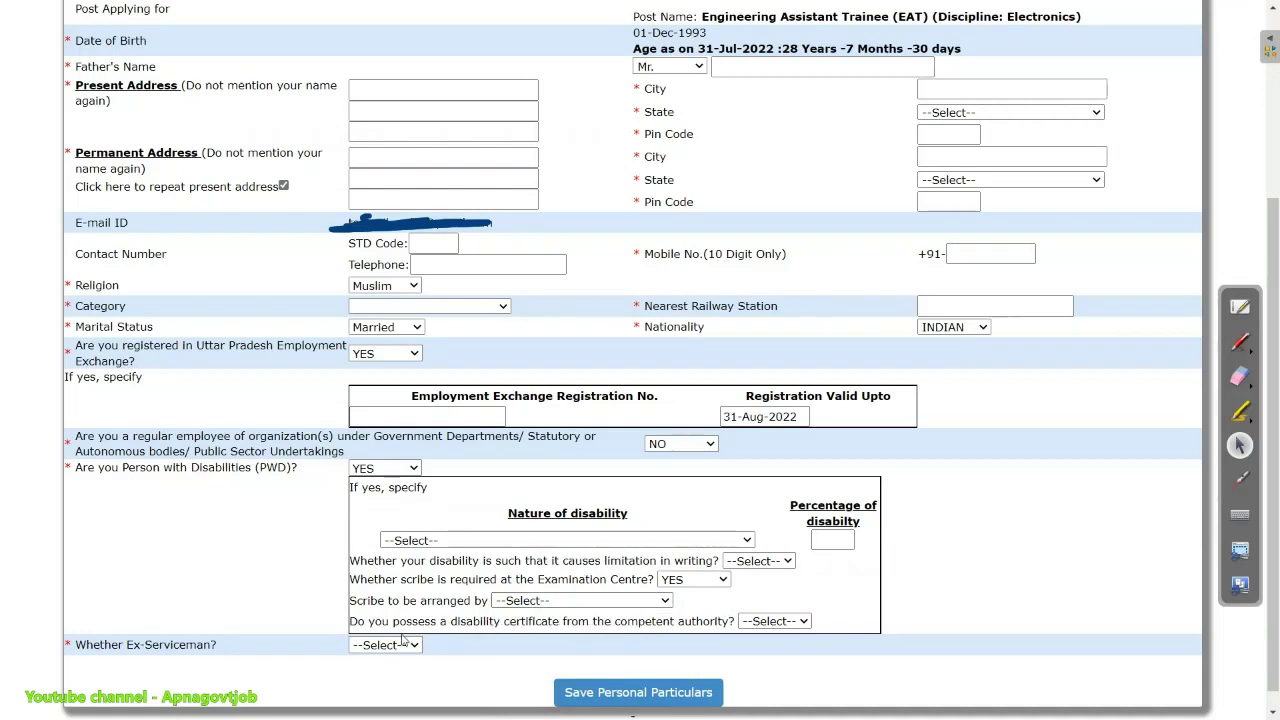
# Step: Answer NO to having a disability certificate
pyautogui.click(775, 622)
pyautogui.click(760, 652)
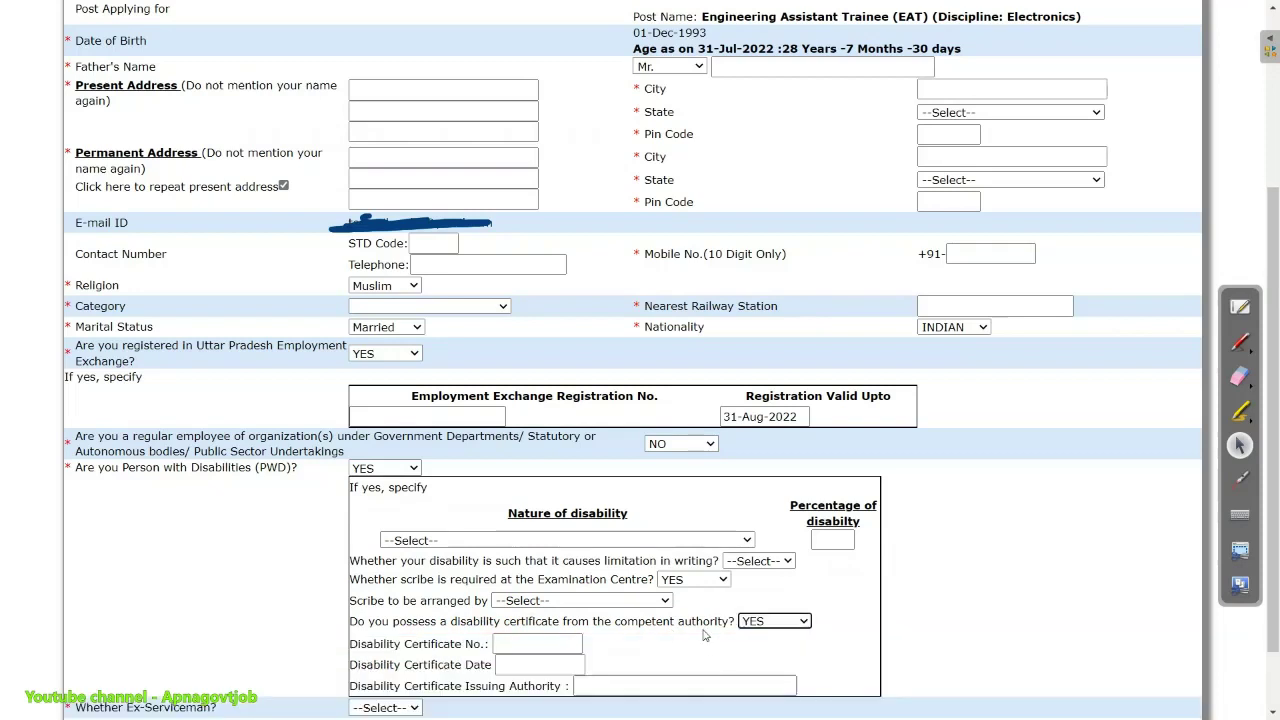
pyautogui.doubleClick(413, 643)
pyautogui.click(755, 621)
pyautogui.click(755, 621)
pyautogui.click(755, 621)
pyautogui.click(751, 669)
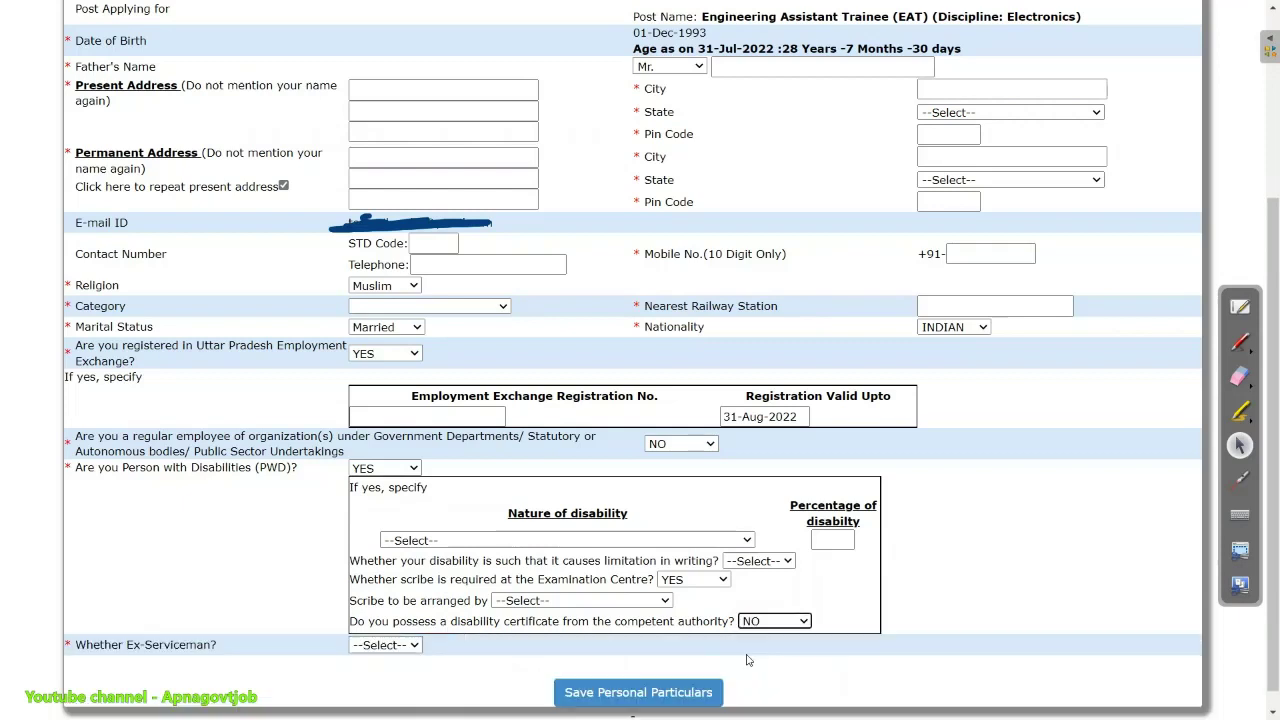
# Step: Change Whether Ex-Serviceman from YES to NO
pyautogui.click(390, 644)
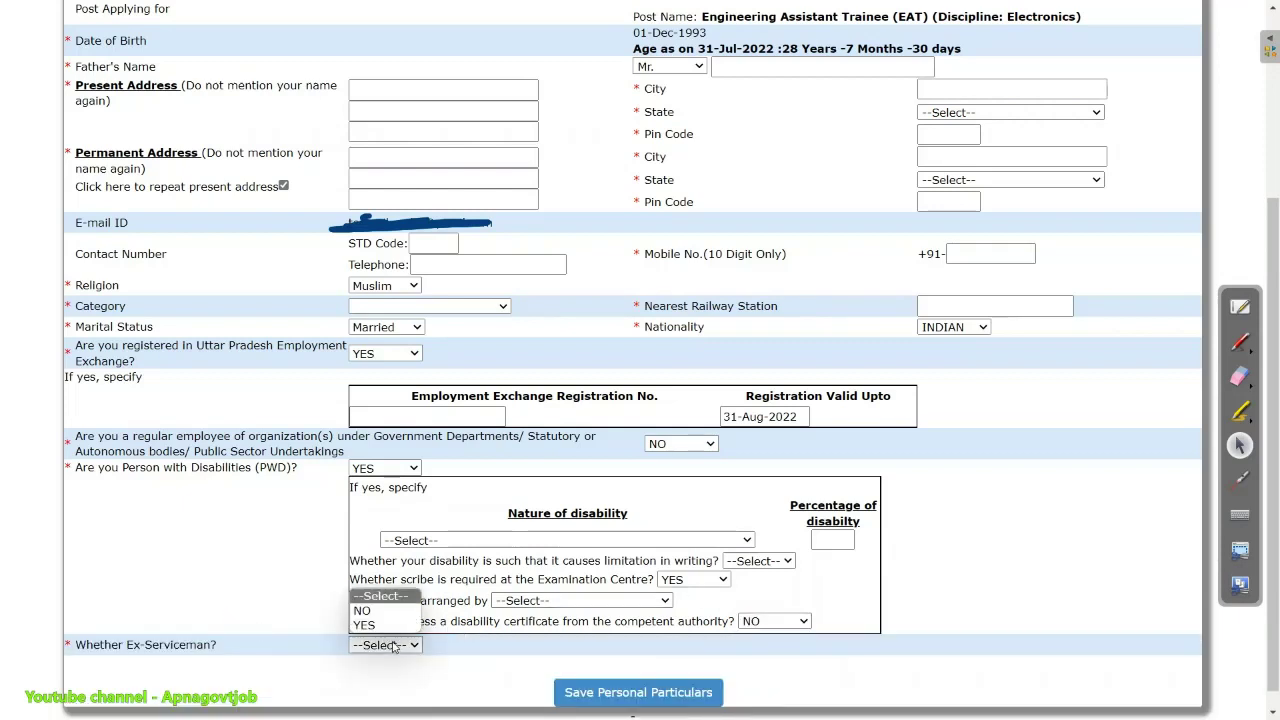
pyautogui.click(368, 624)
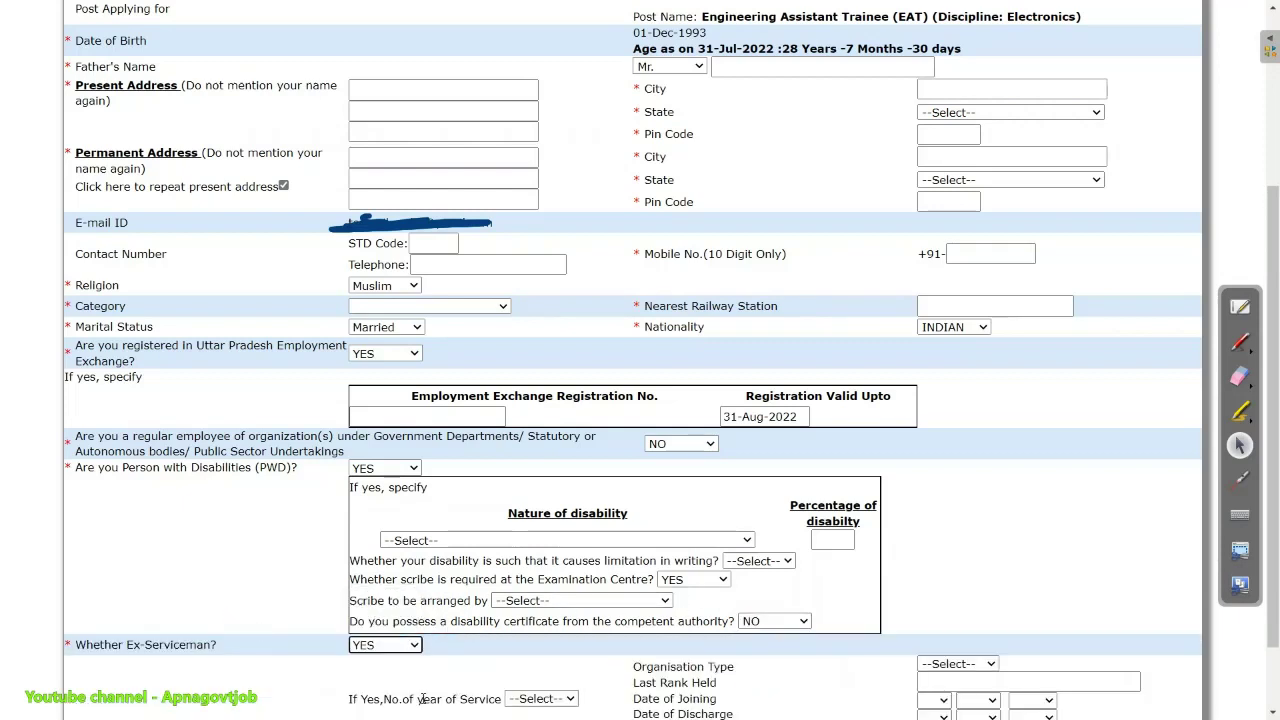
pyautogui.moveTo(421, 699); pyautogui.dragTo(500, 699)
pyautogui.rightClick(505, 699)
pyautogui.click(537, 672)
pyautogui.click(645, 499)
pyautogui.click(418, 646)
pyautogui.click(383, 610)
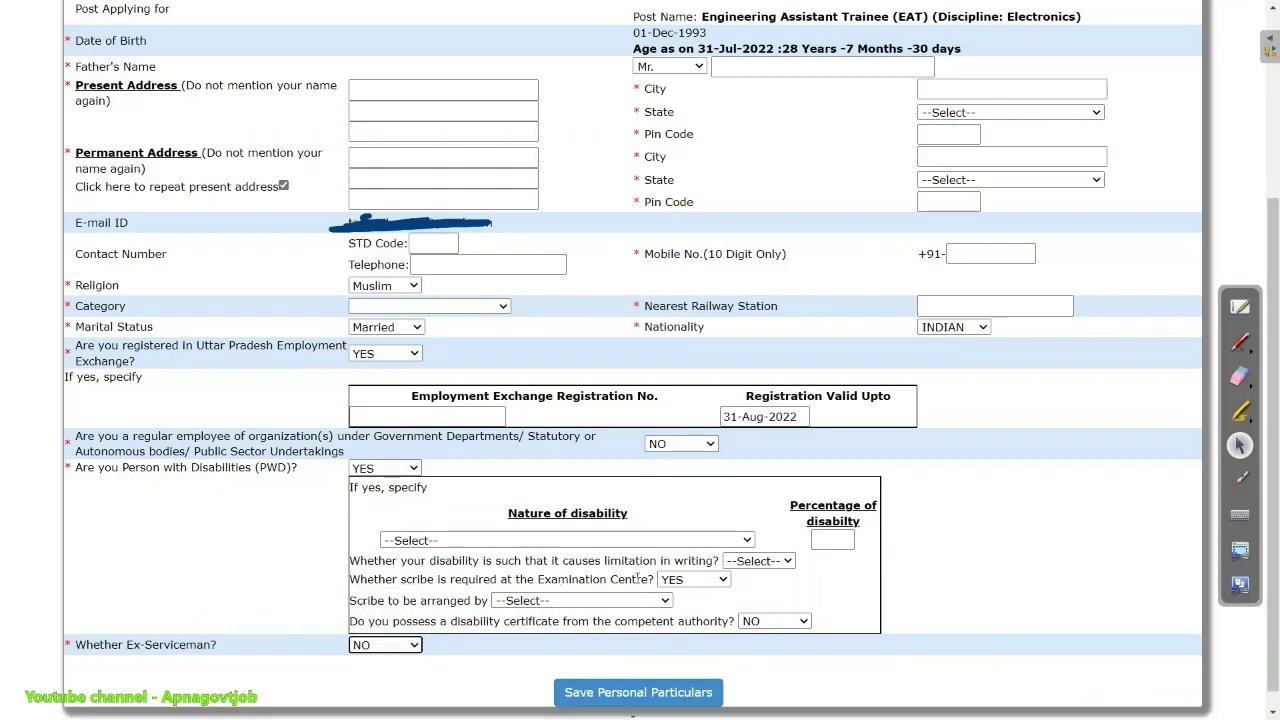
# Step: Save the personal particulars, open qualification details, and dismiss the 10th-not-filled warning
pyautogui.click(707, 694)
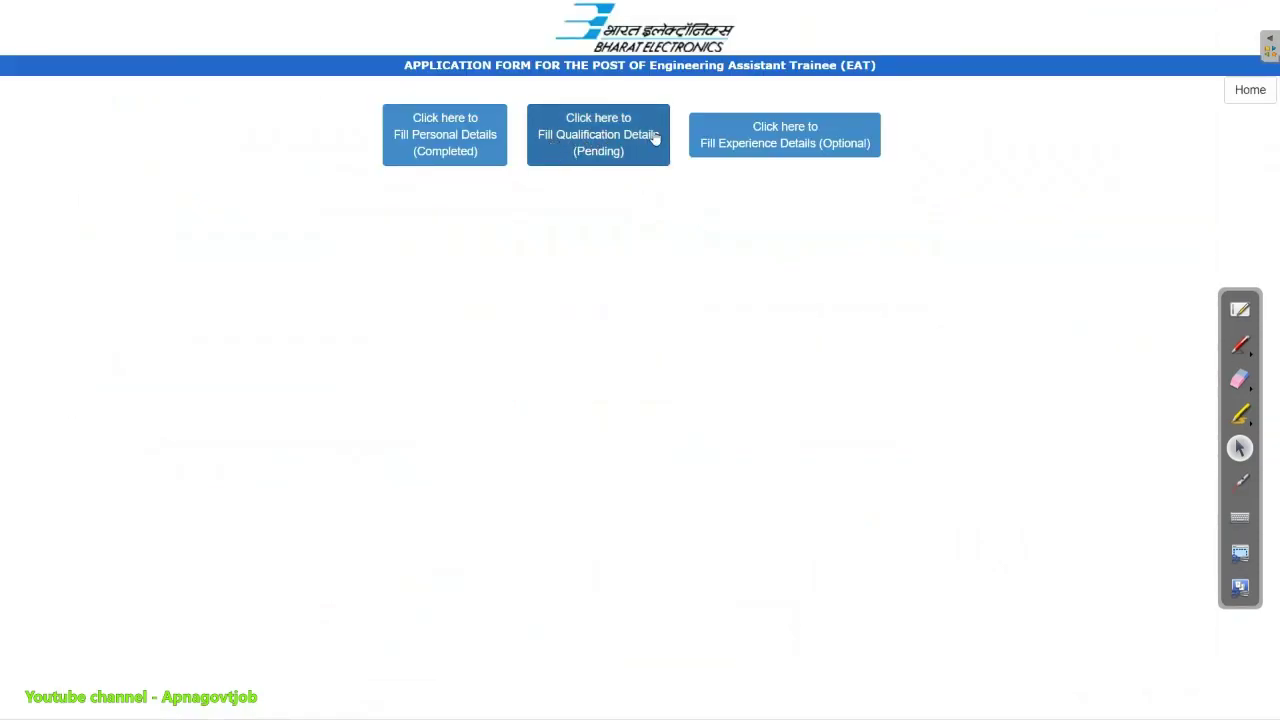
pyautogui.click(608, 146)
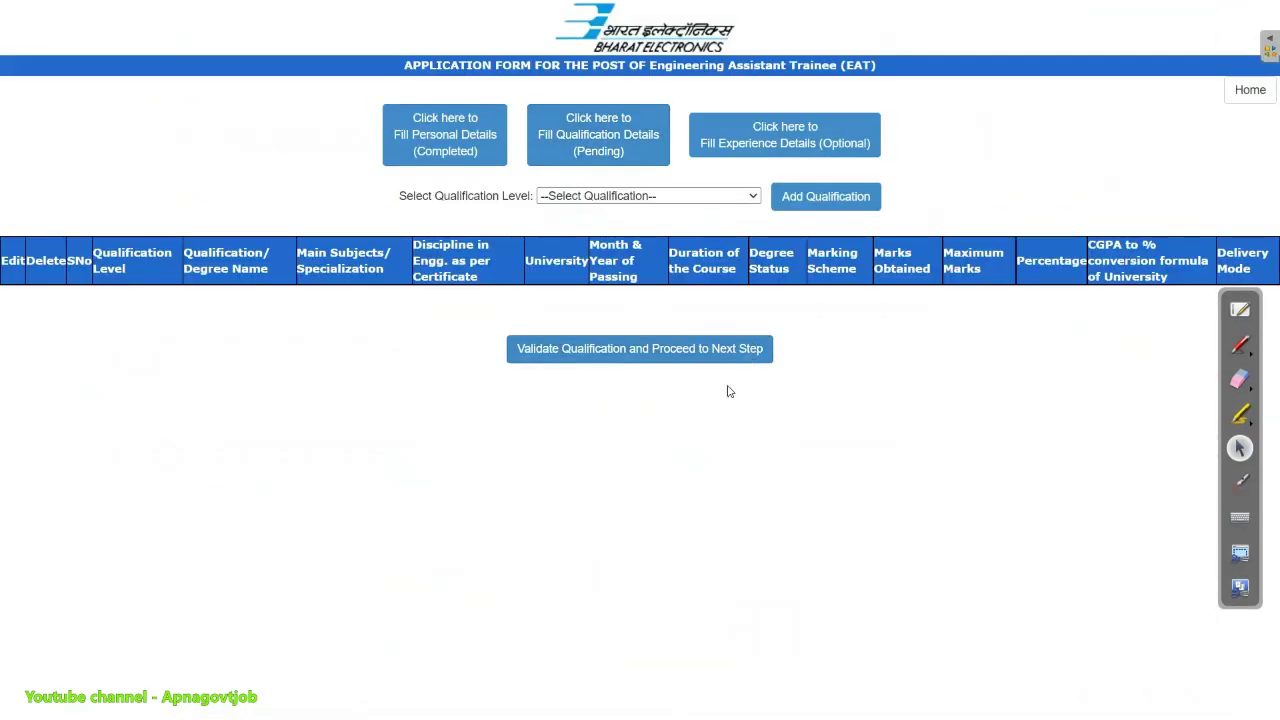
pyautogui.click(534, 346)
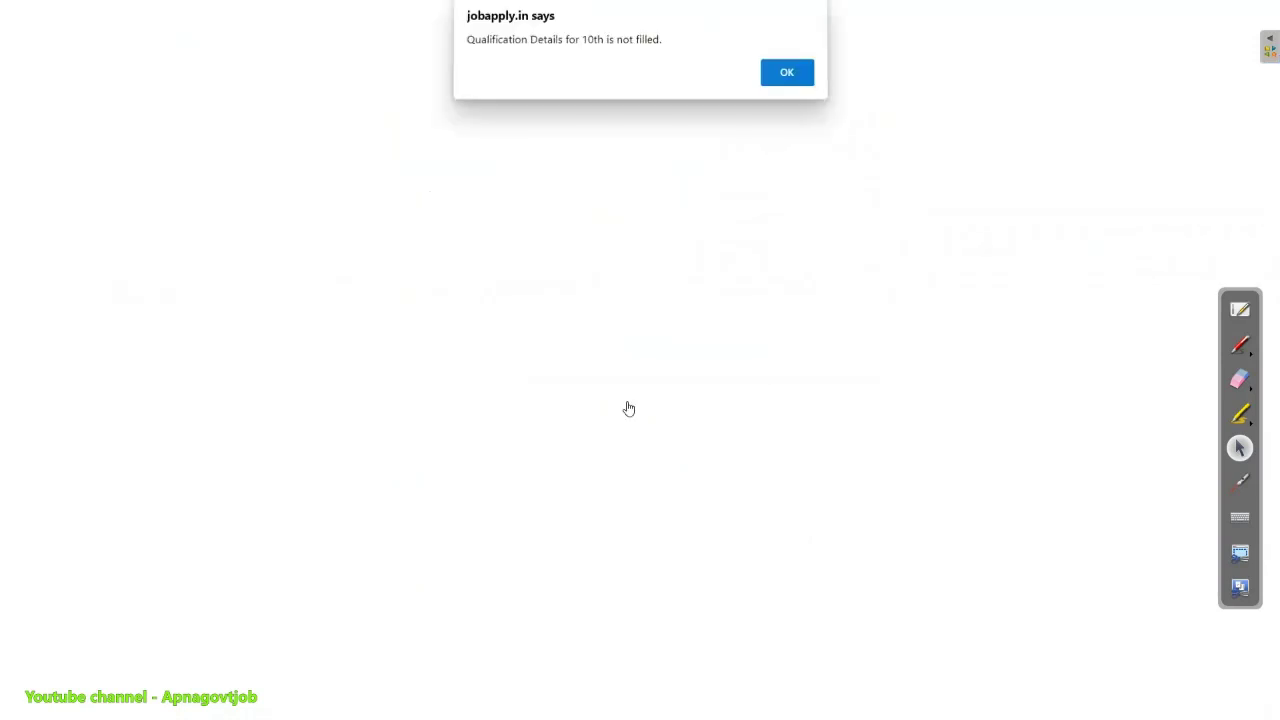
pyautogui.click(789, 79)
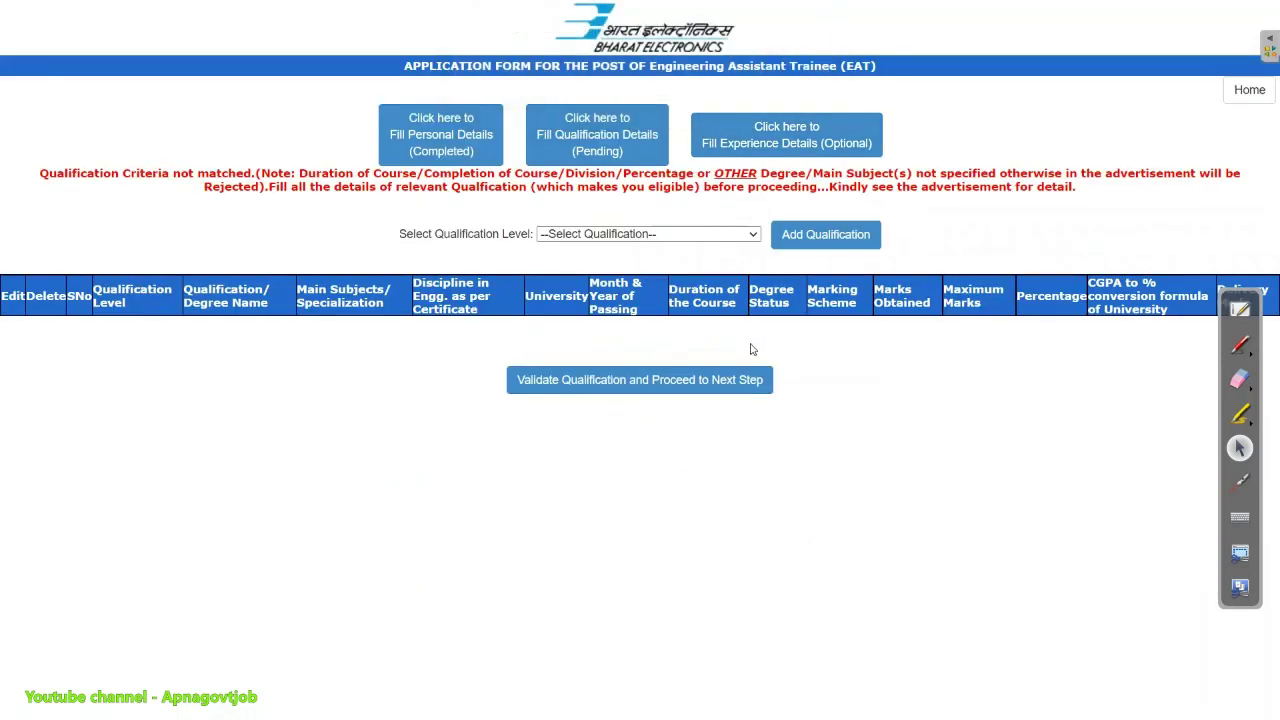
# Step: Select 3 YEARS DIPLOMA IN ENGINEERING as the qualification level
pyautogui.click(650, 233)
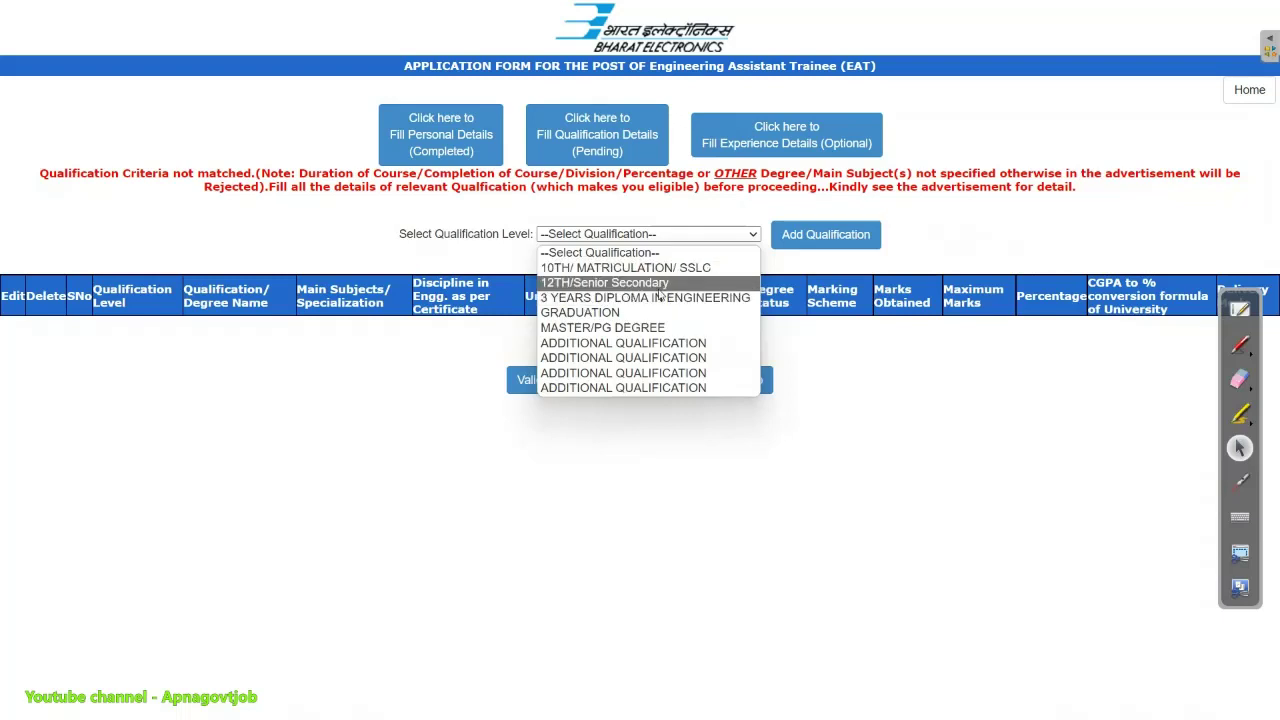
pyautogui.click(605, 282)
pyautogui.click(645, 233)
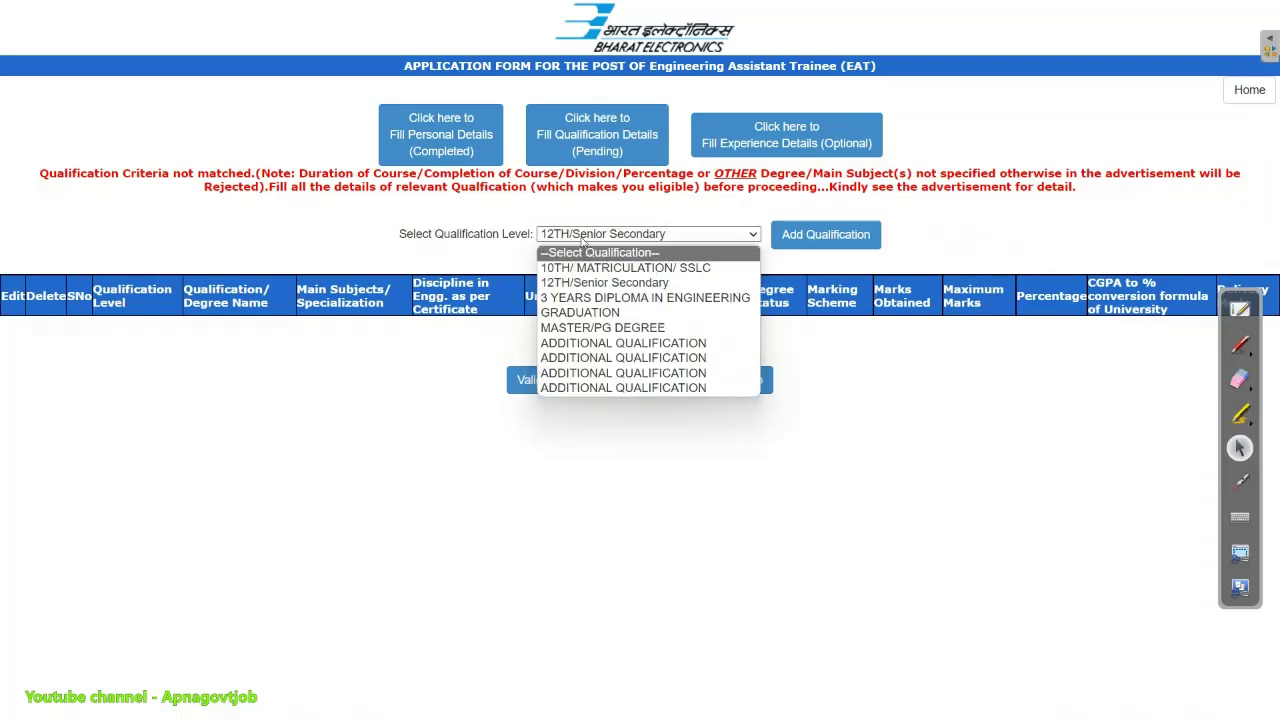
pyautogui.click(621, 298)
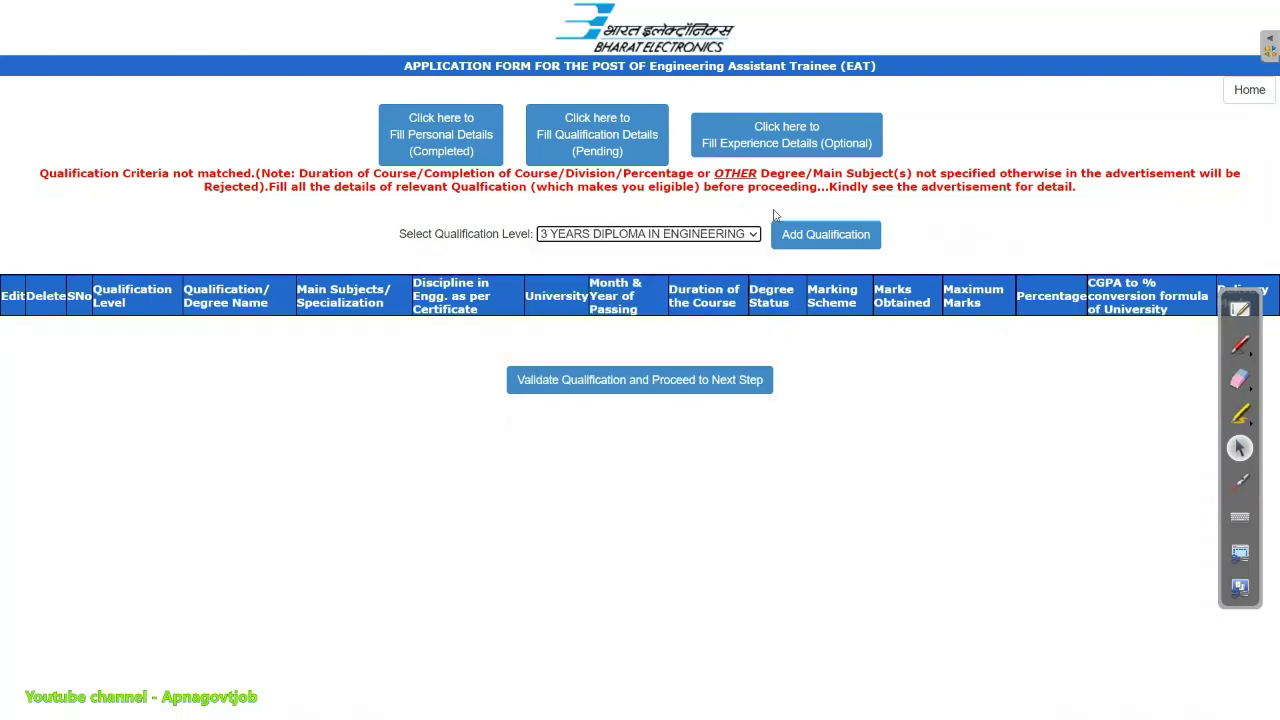
# Step: Add a DIPLOMA qualification with a course duration of 3 years 0 months
pyautogui.click(800, 236)
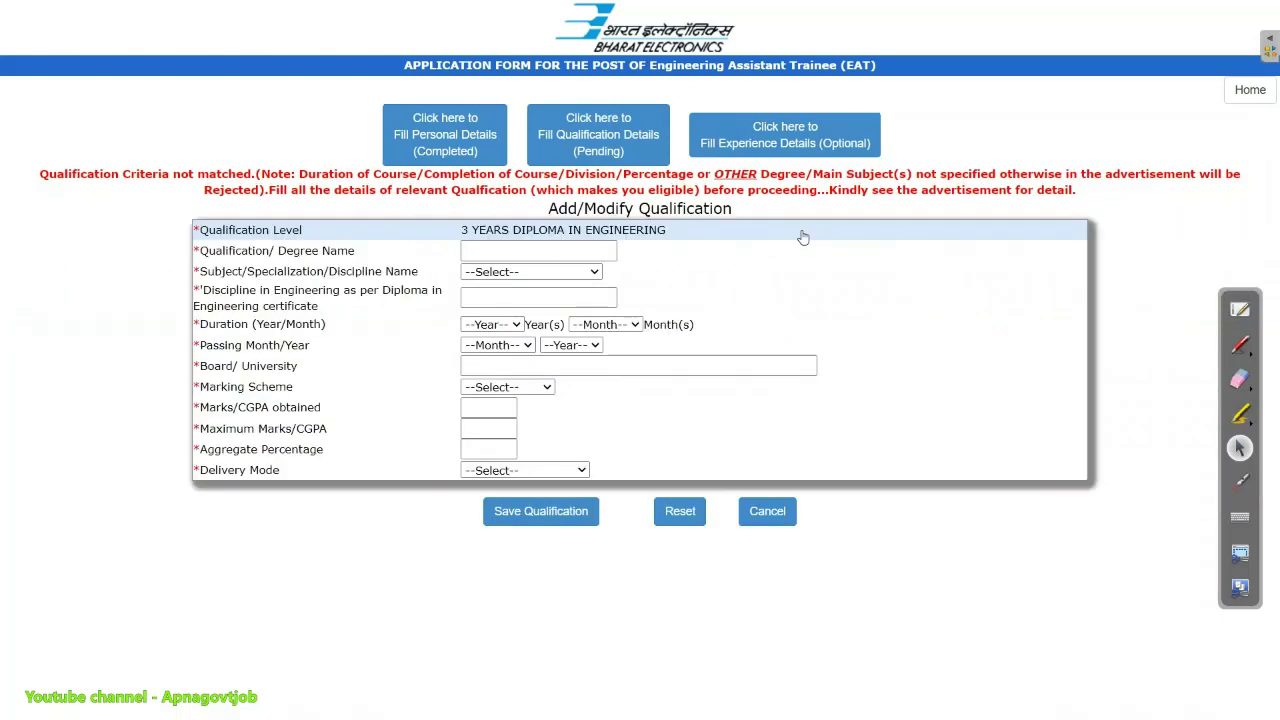
pyautogui.click(508, 252)
pyautogui.write('DIPLOMA')
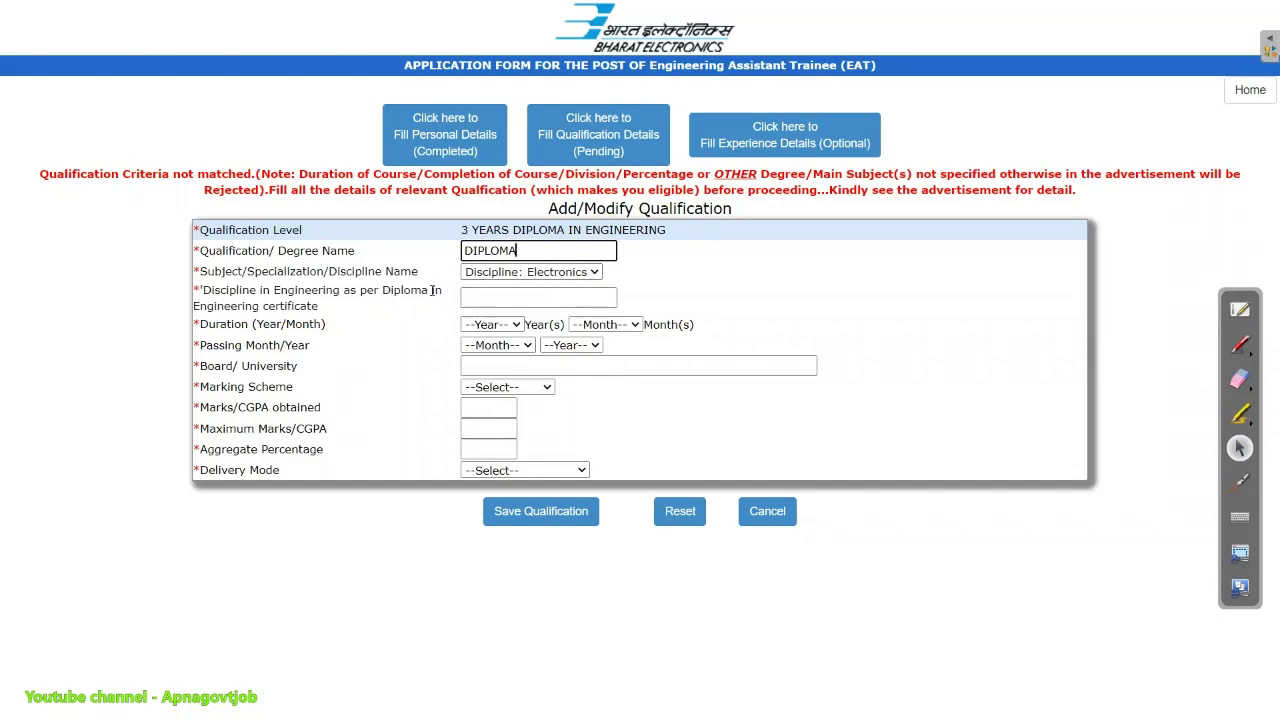
pyautogui.click(490, 324)
pyautogui.click(480, 358)
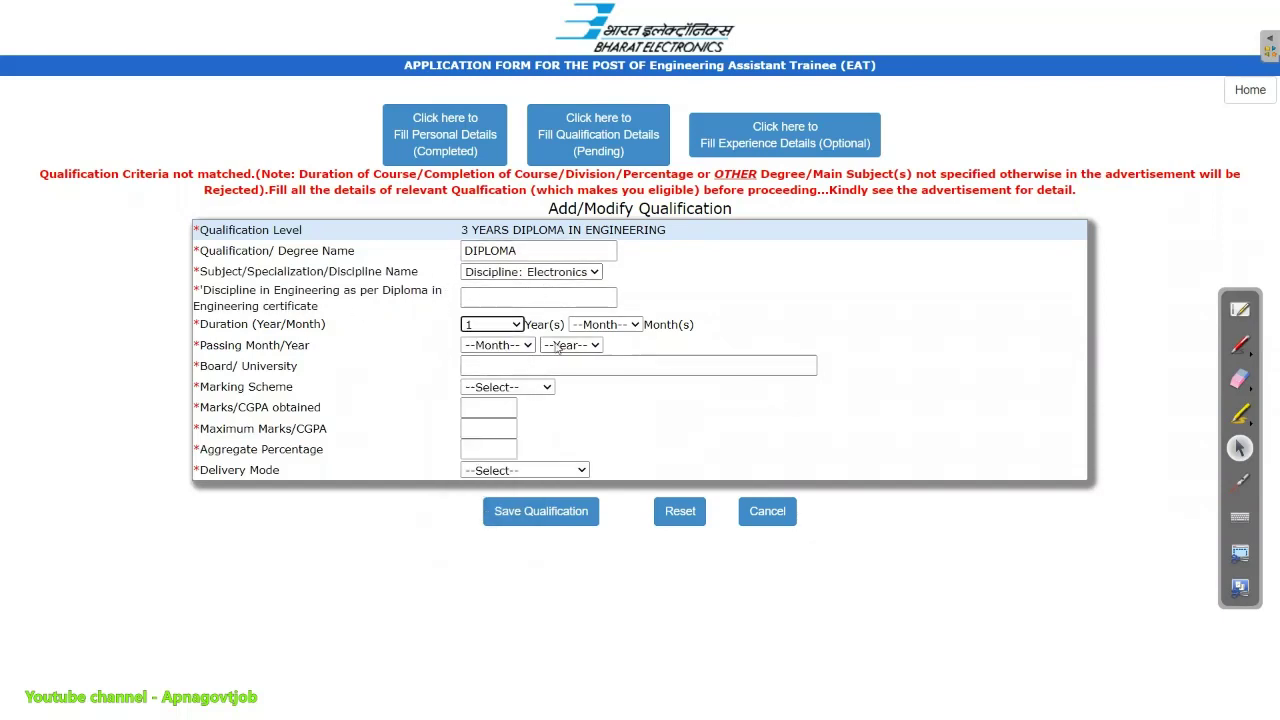
pyautogui.click(590, 325)
pyautogui.click(600, 388)
pyautogui.click(490, 324)
pyautogui.click(496, 402)
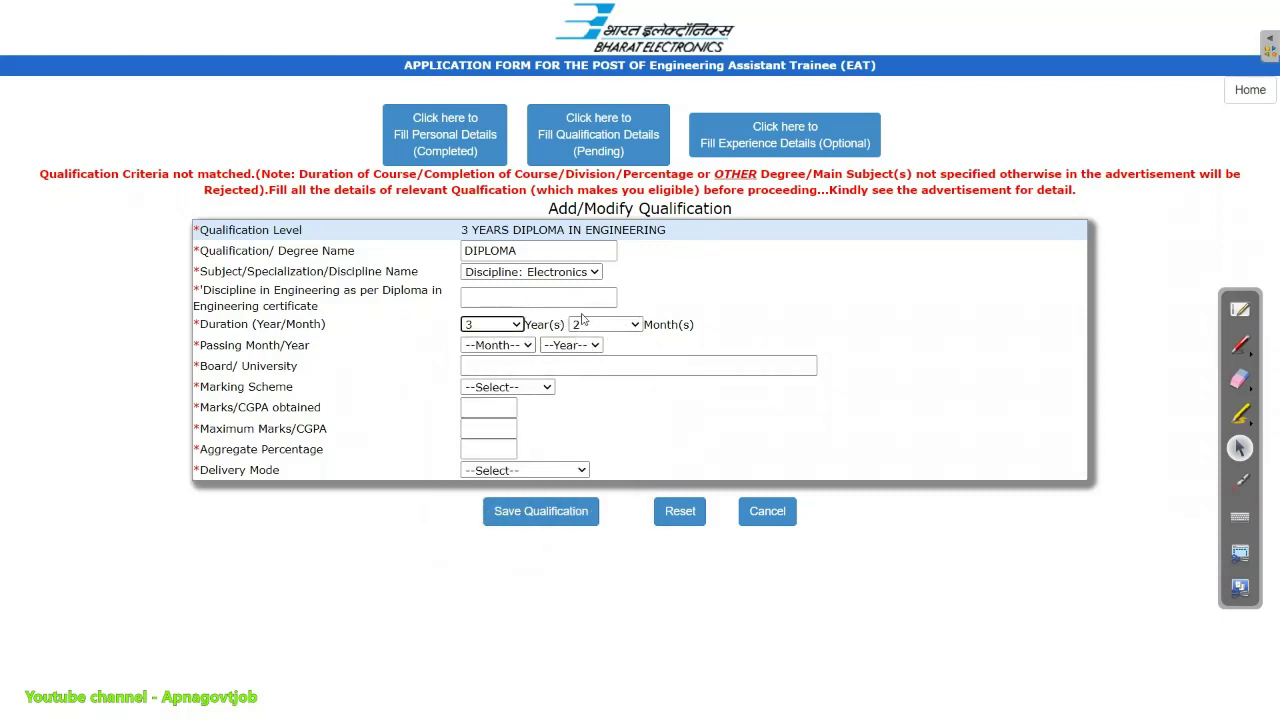
pyautogui.click(603, 324)
pyautogui.click(596, 357)
# Step: Set the diploma's passing date to Mar 2006 and the board to MSBTE
pyautogui.click(498, 345)
pyautogui.click(498, 400)
pyautogui.click(570, 345)
pyautogui.click(556, 420)
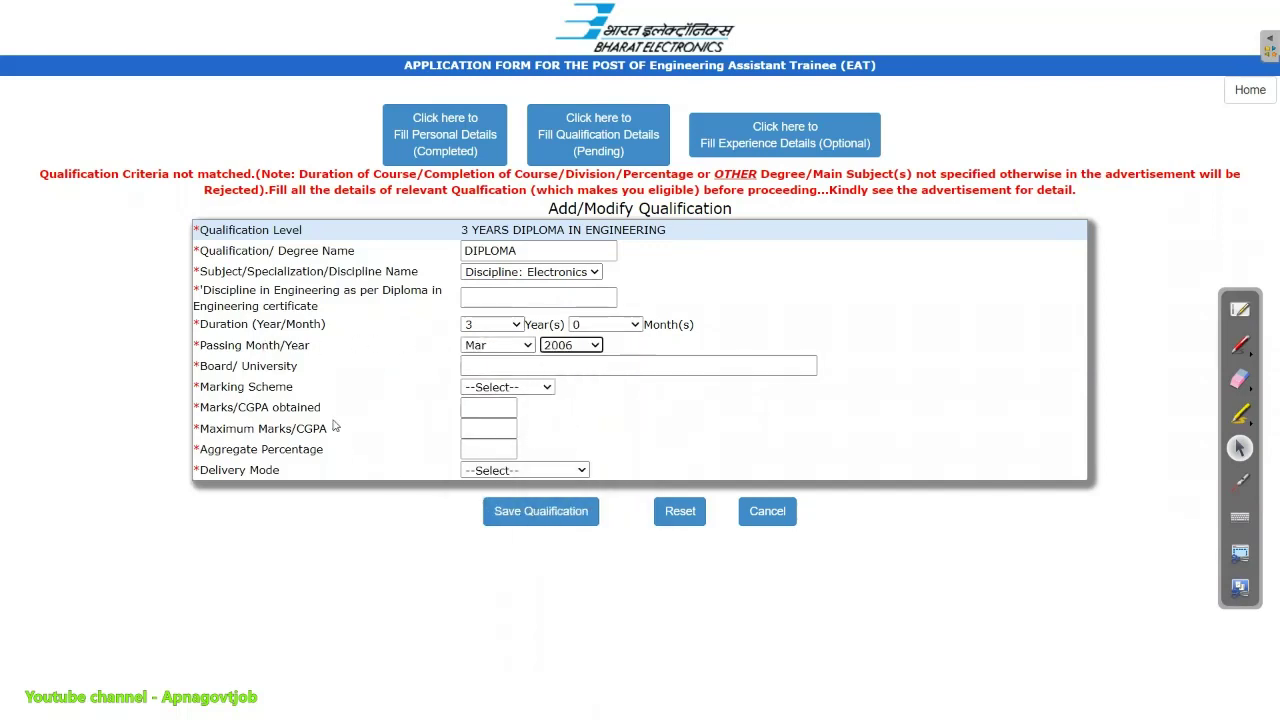
pyautogui.click(505, 365)
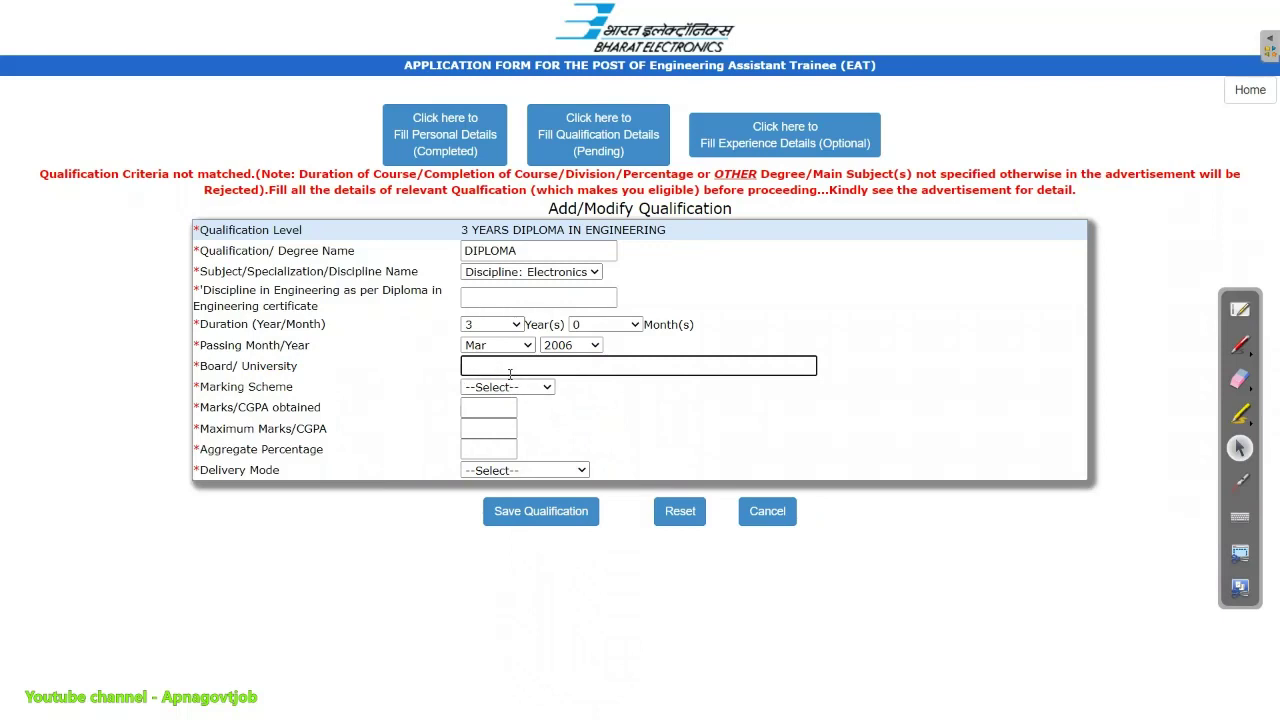
pyautogui.write('MSBTE')
# Step: Choose the Marks scheme with 78 of 78 marks and FULL TIME delivery mode
pyautogui.click(520, 390)
pyautogui.click(512, 422)
pyautogui.click(494, 409)
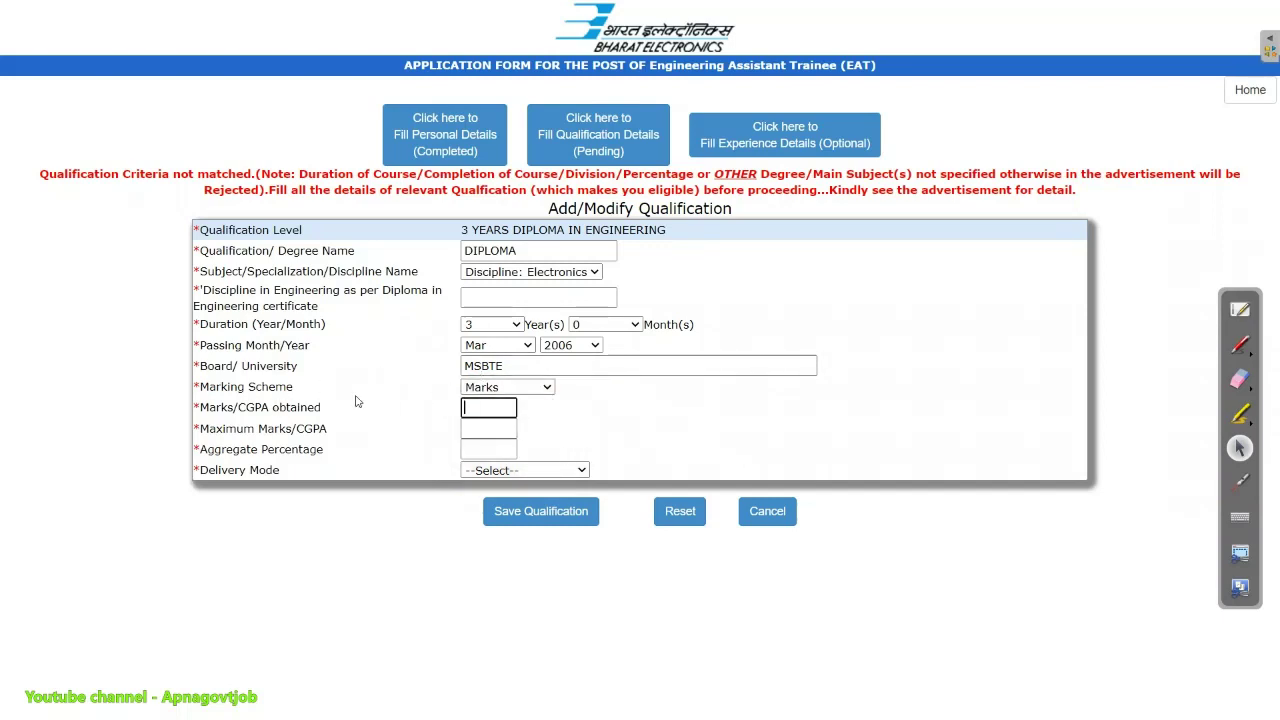
pyautogui.click(482, 391)
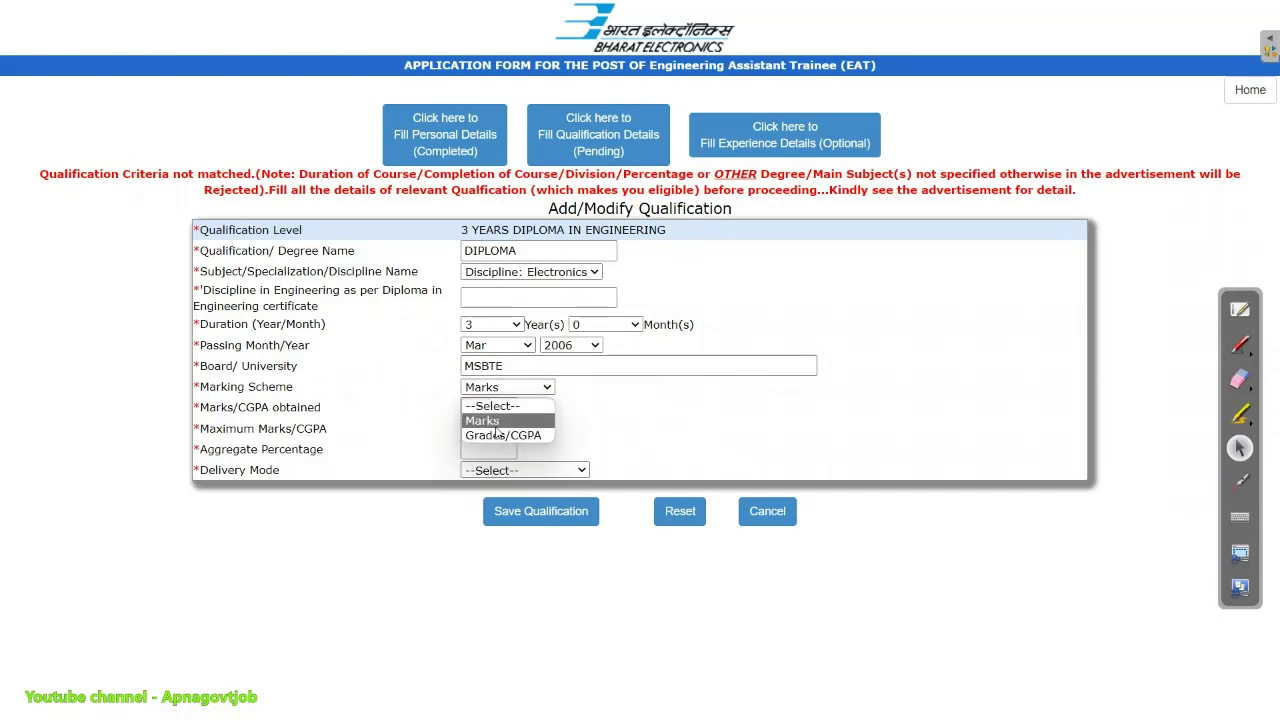
pyautogui.click(494, 421)
pyautogui.click(500, 409)
pyautogui.write('78')
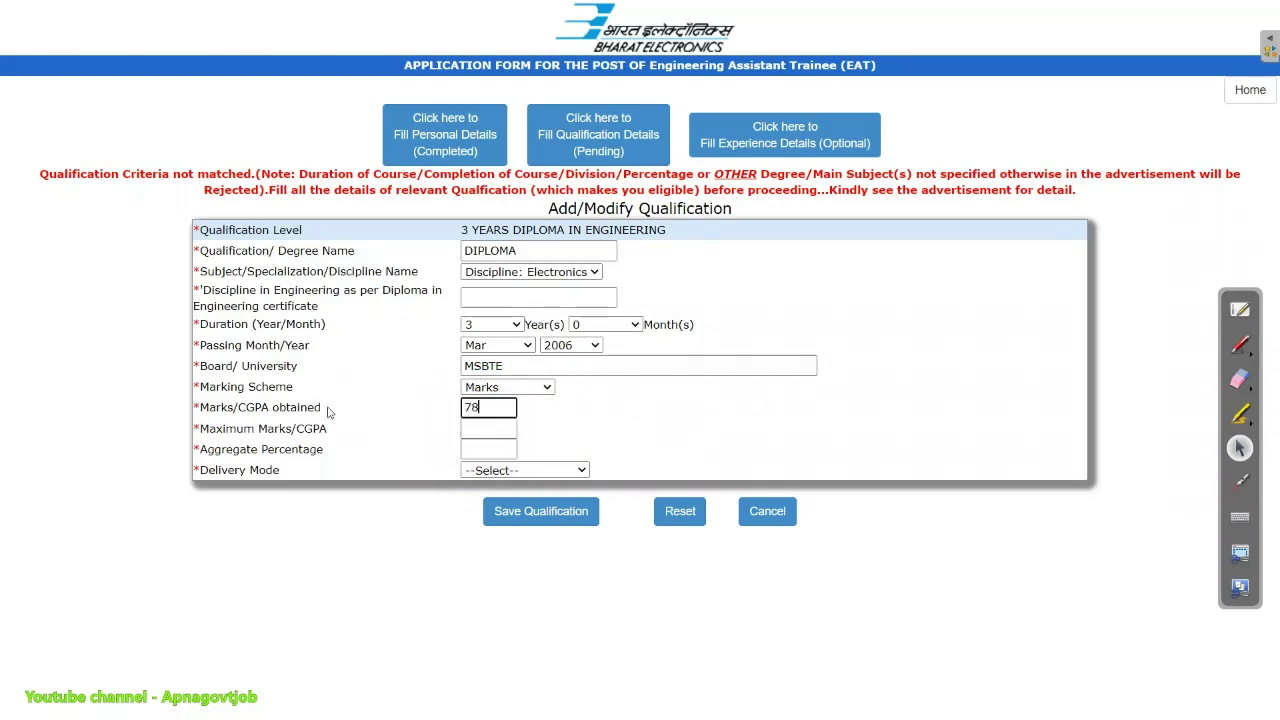
pyautogui.click(490, 431)
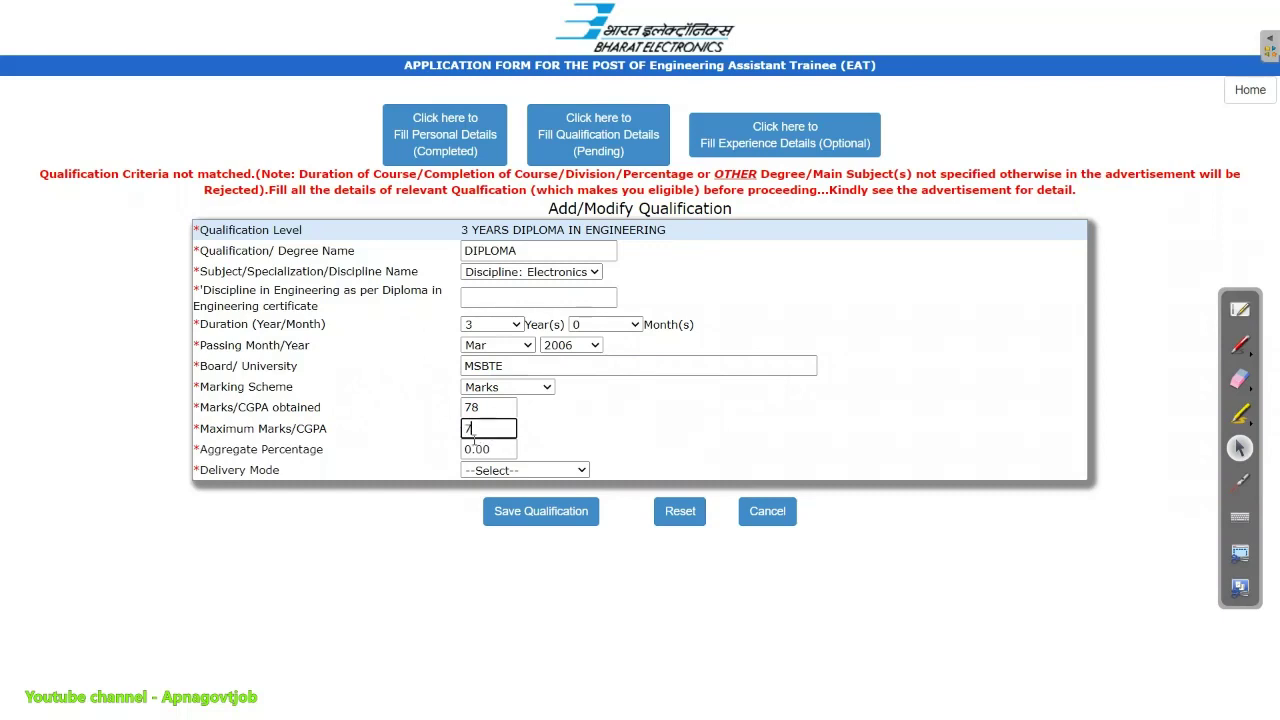
pyautogui.write('78')
pyautogui.click(484, 450)
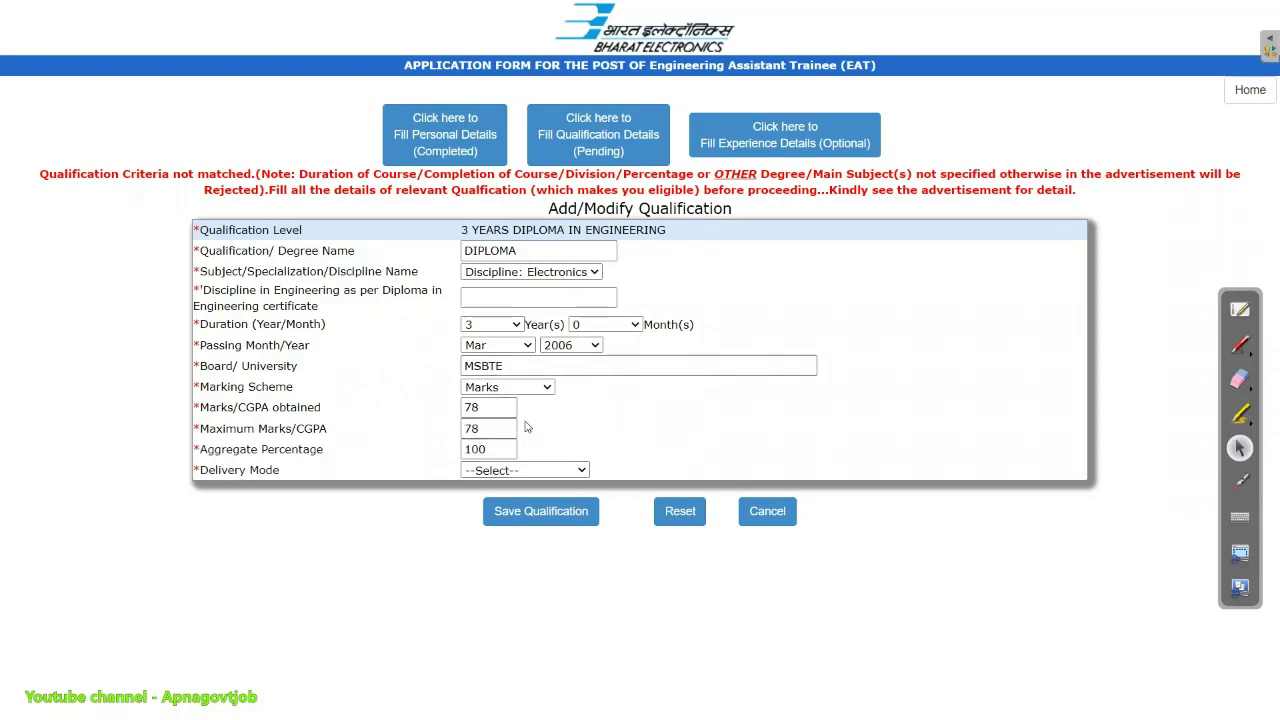
pyautogui.click(530, 470)
pyautogui.click(554, 502)
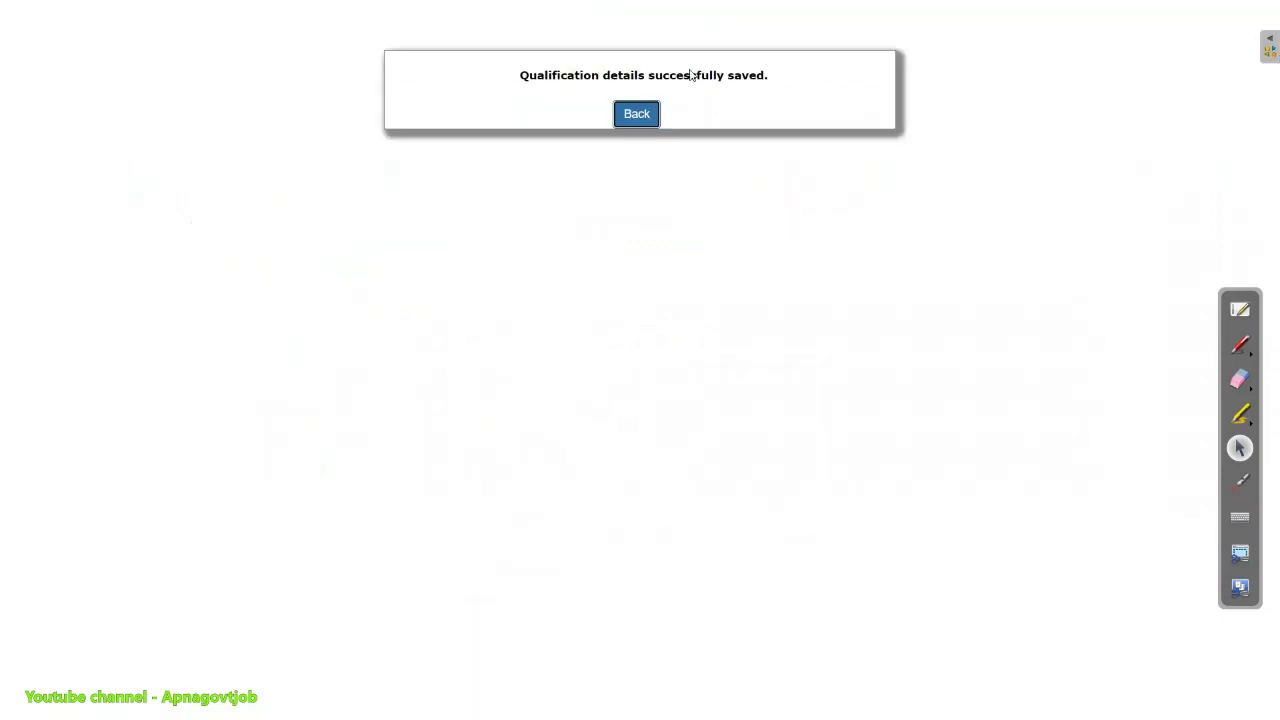
# Step: Save the diploma qualification and go to the Experience Details section
pyautogui.click(637, 114)
pyautogui.click(648, 196)
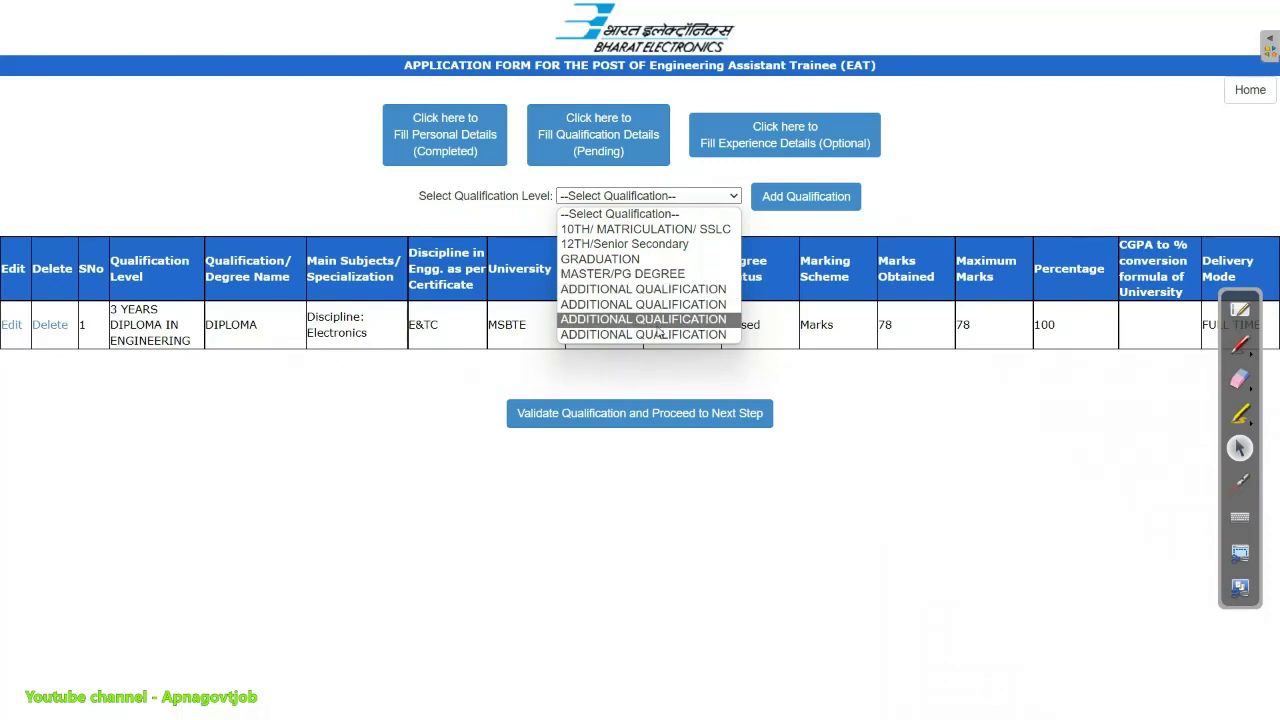
pyautogui.click(829, 145)
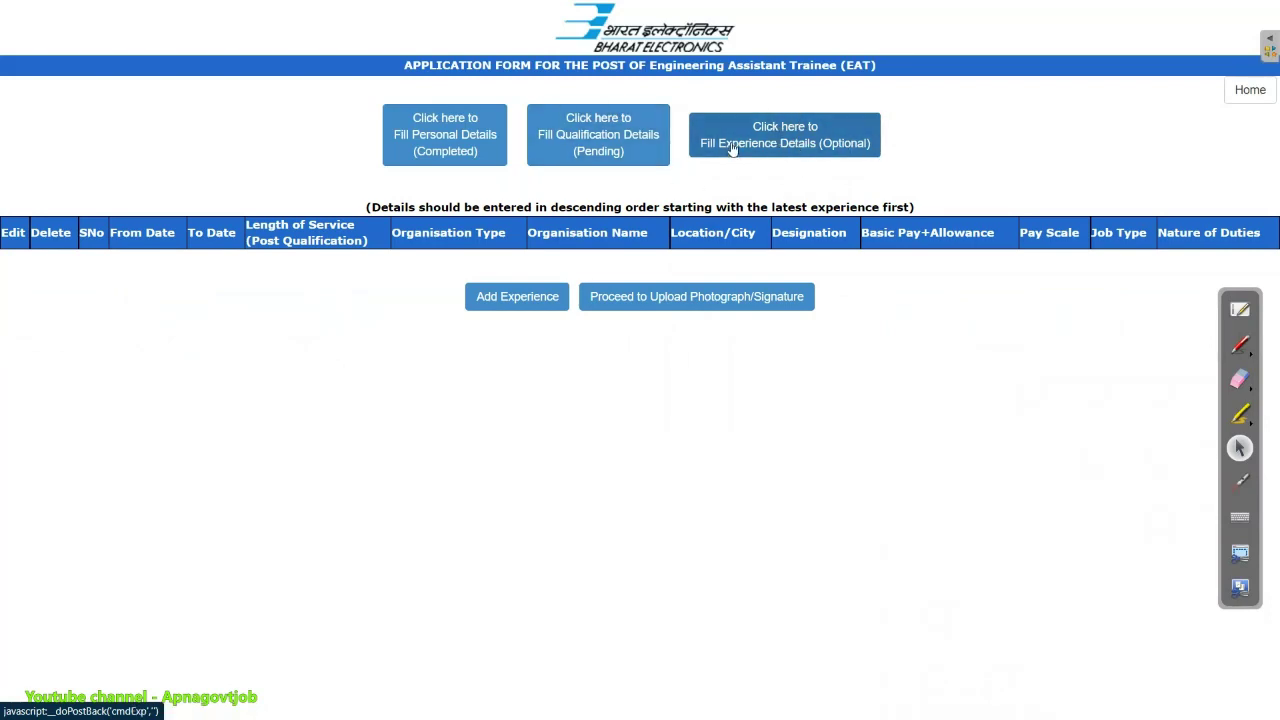
# Step: Start a new experience row and review the Type of Organisation and Job Type options without choosing any
pyautogui.click(539, 305)
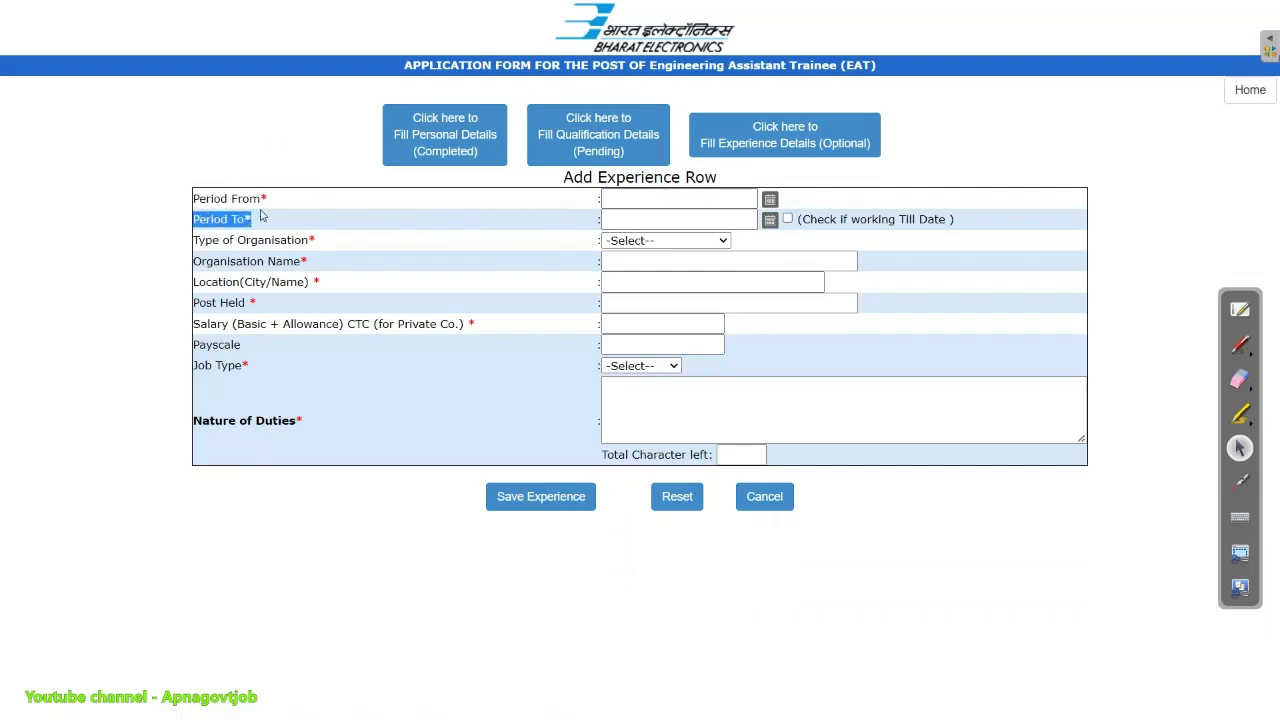
pyautogui.click(641, 239)
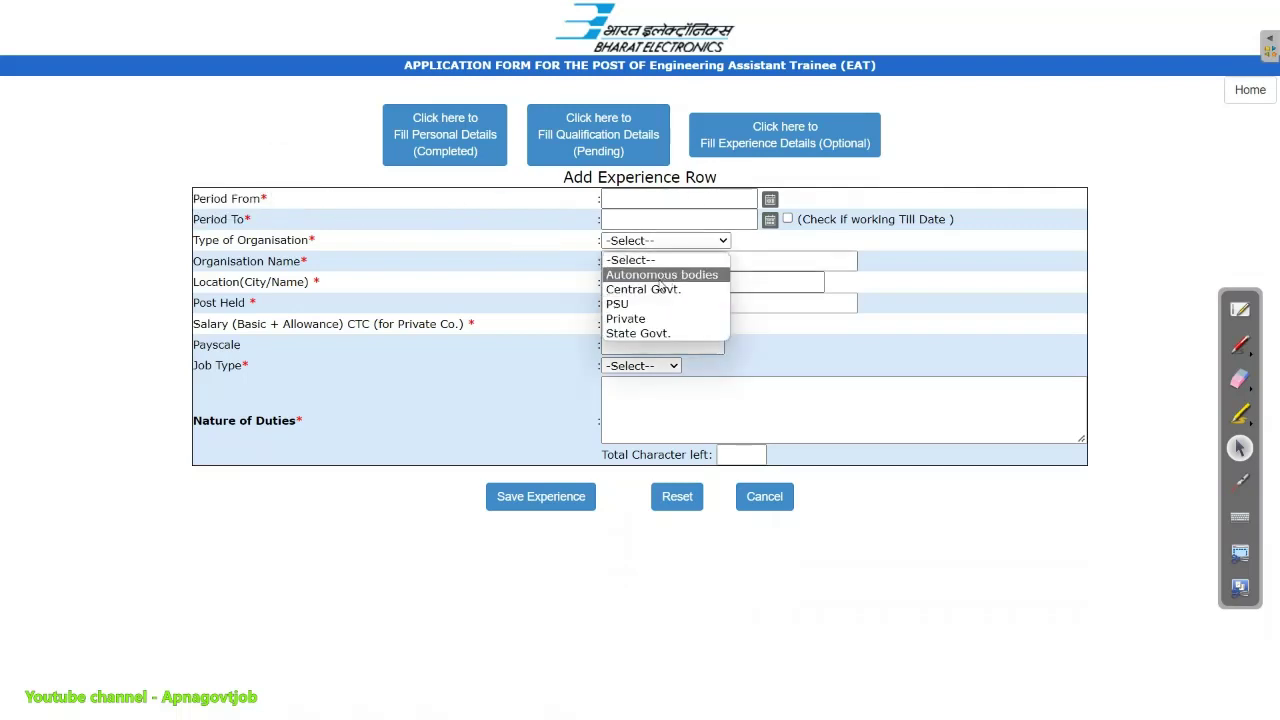
pyautogui.click(550, 265)
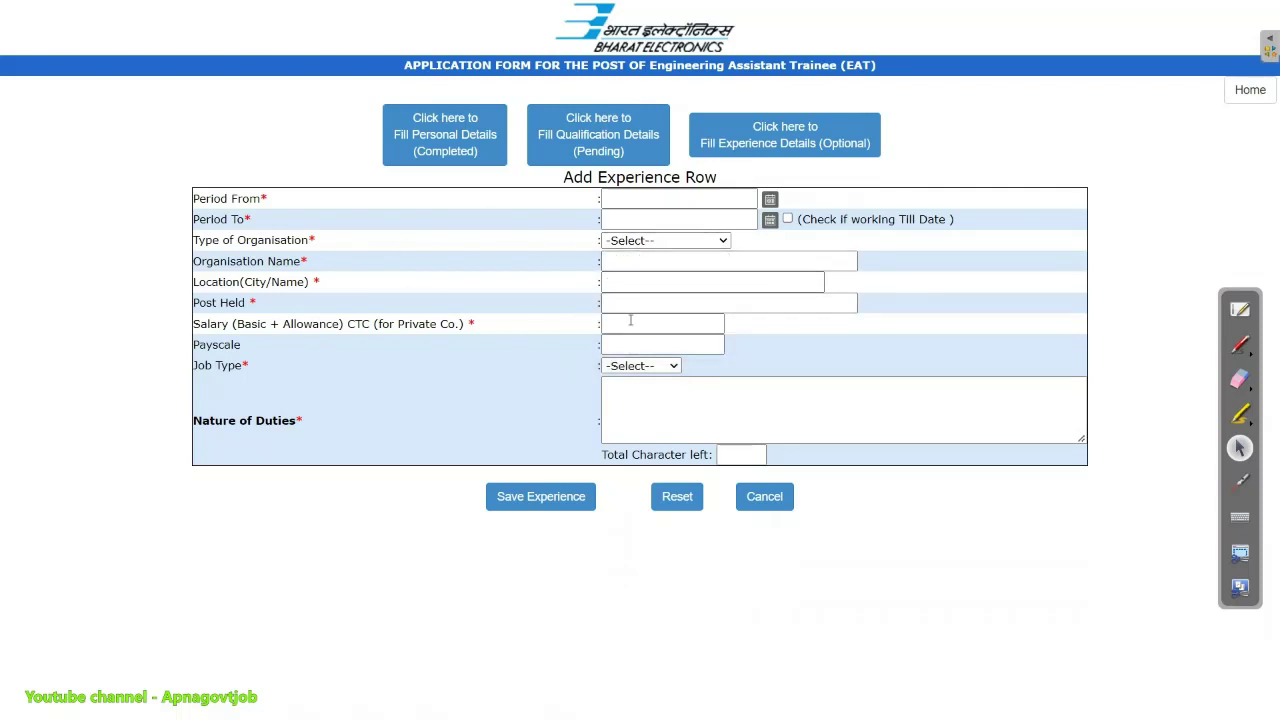
pyautogui.moveTo(347, 324); pyautogui.dragTo(383, 324)
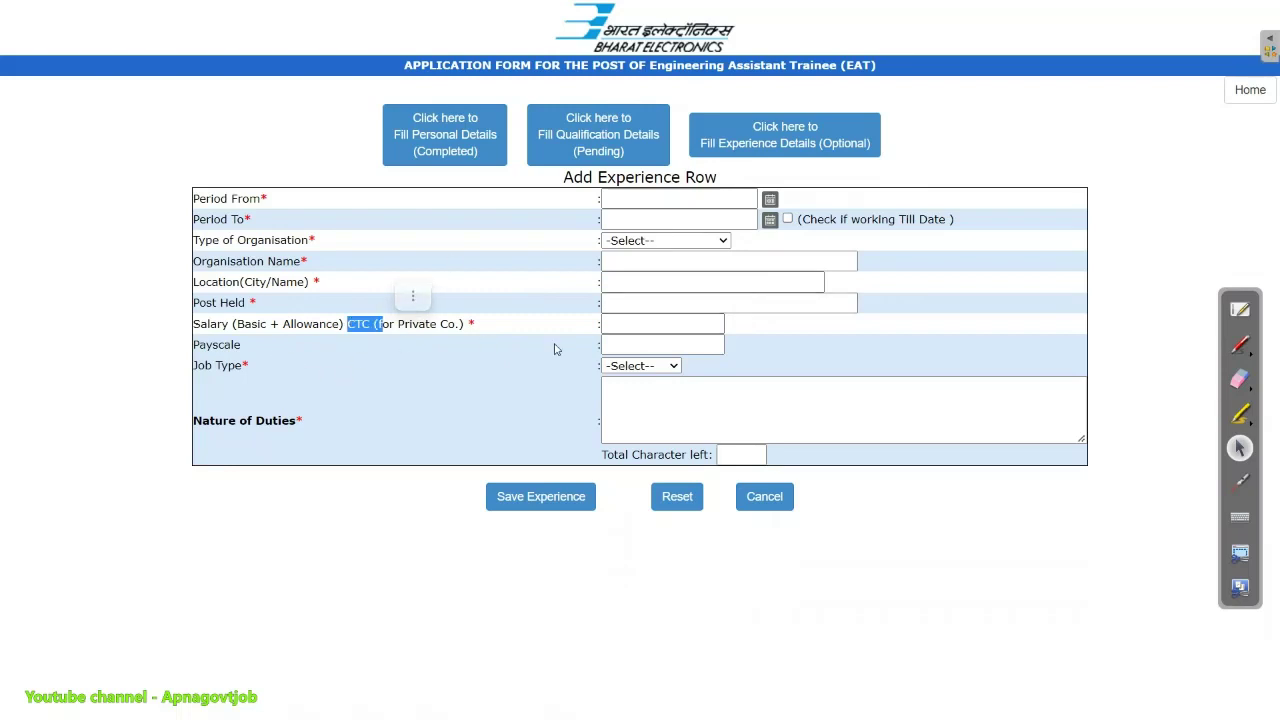
pyautogui.click(335, 372)
pyautogui.click(660, 366)
pyautogui.click(479, 404)
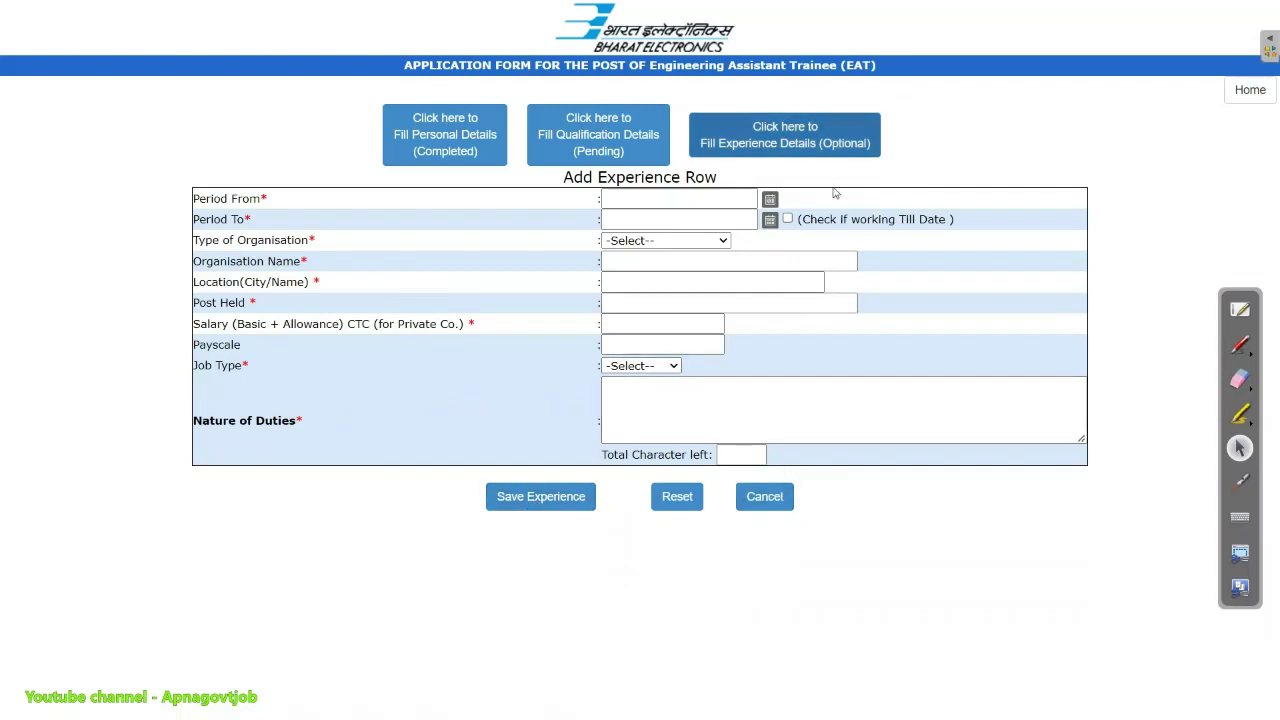
# Step: Cancel the experience entry, validate qualifications and dismiss the missing-10th alert
pyautogui.click(784, 506)
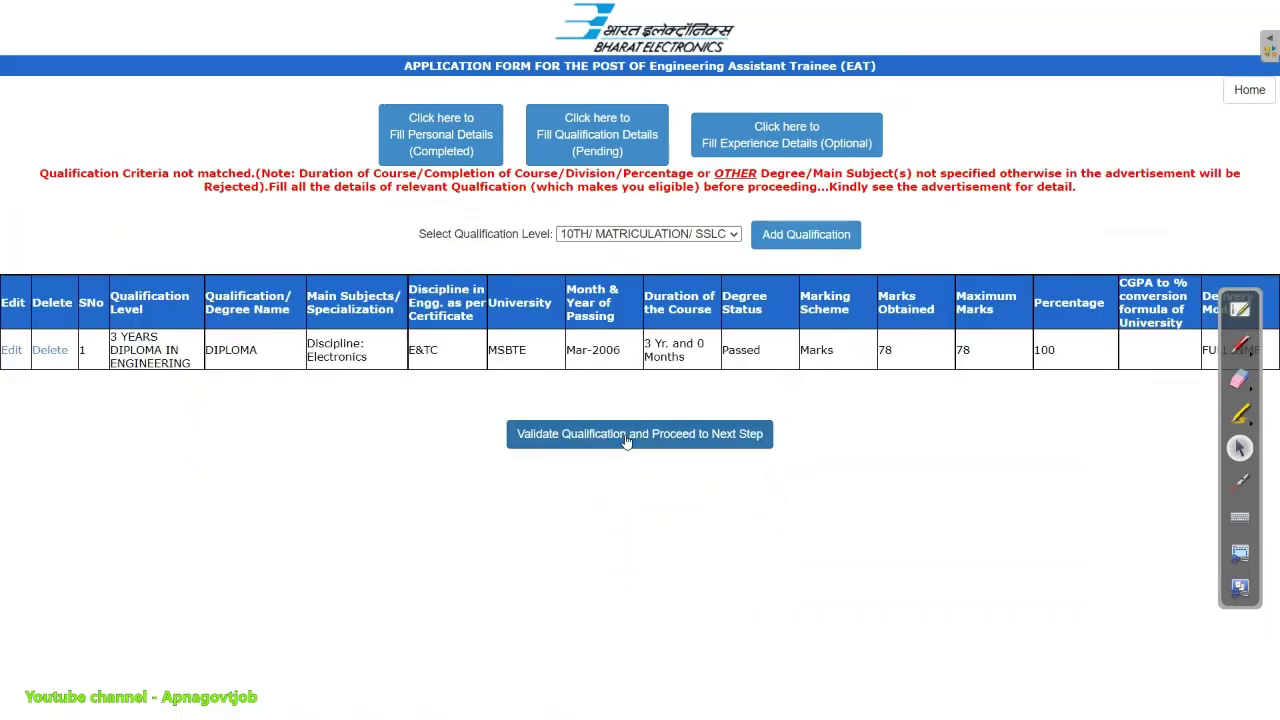
pyautogui.click(628, 440)
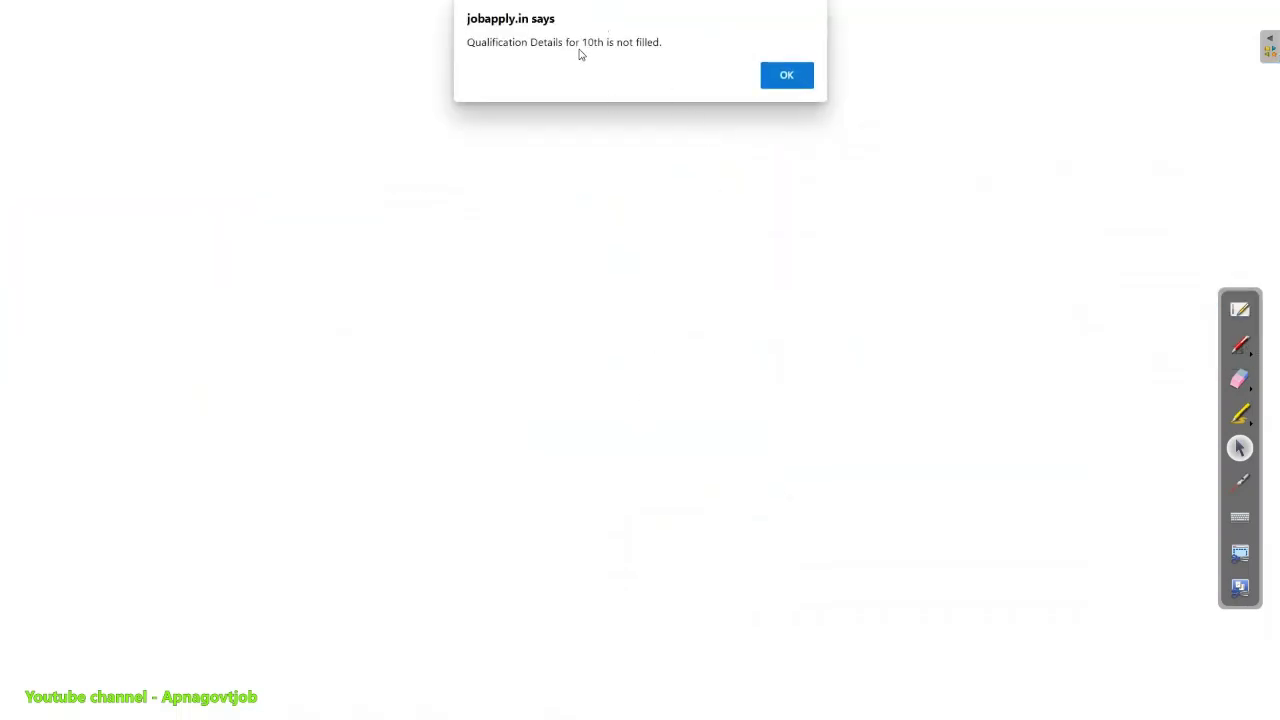
pyautogui.moveTo(590, 39); pyautogui.dragTo(628, 66)
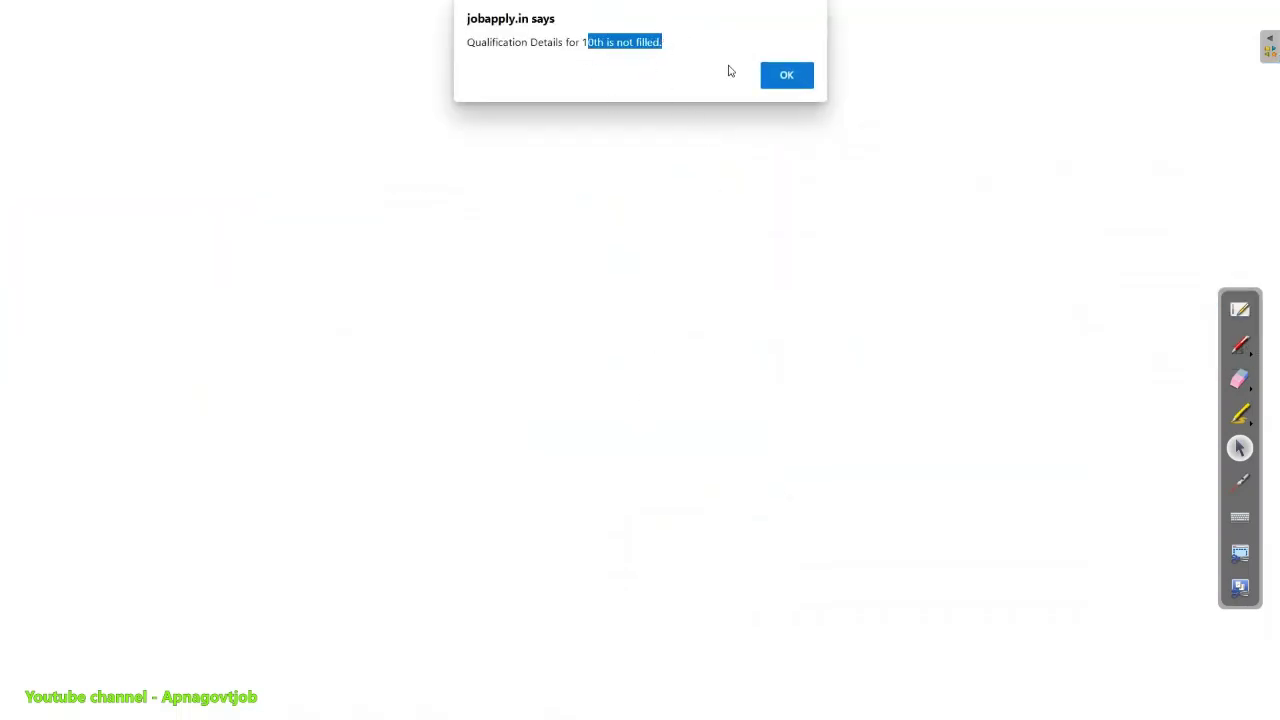
pyautogui.press('Return')
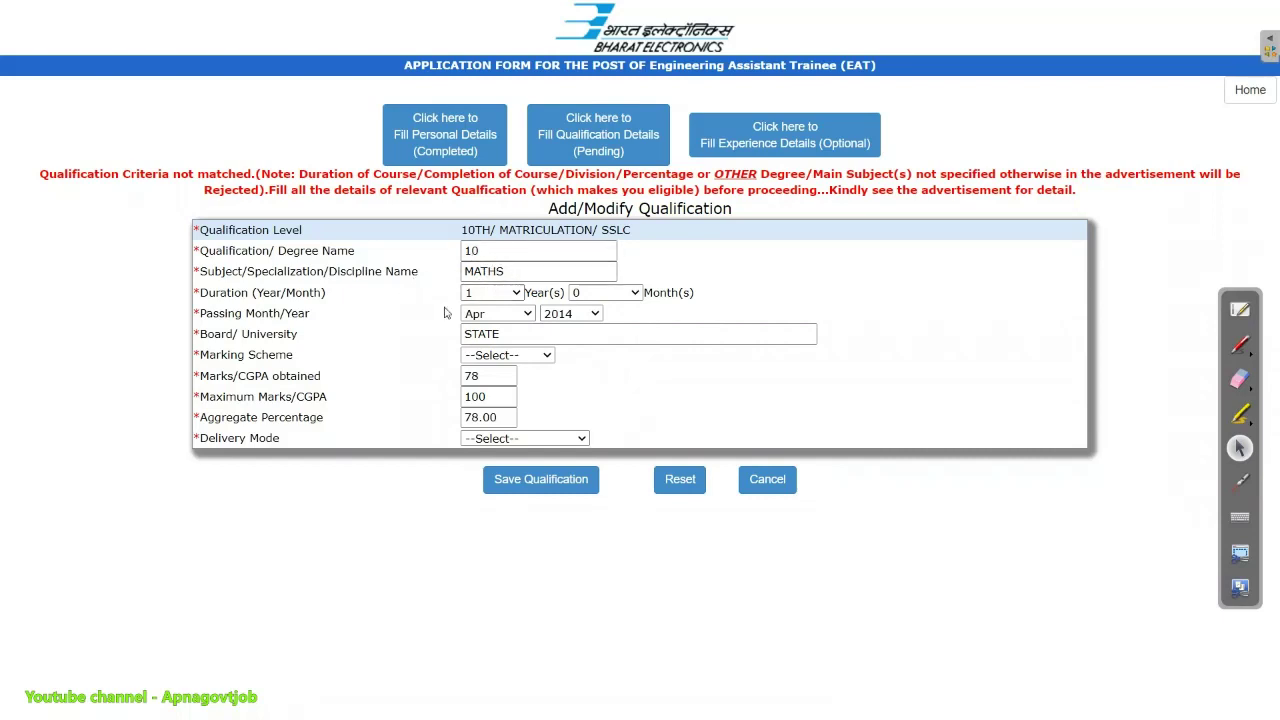
pyautogui.moveTo(213, 316); pyautogui.dragTo(299, 316)
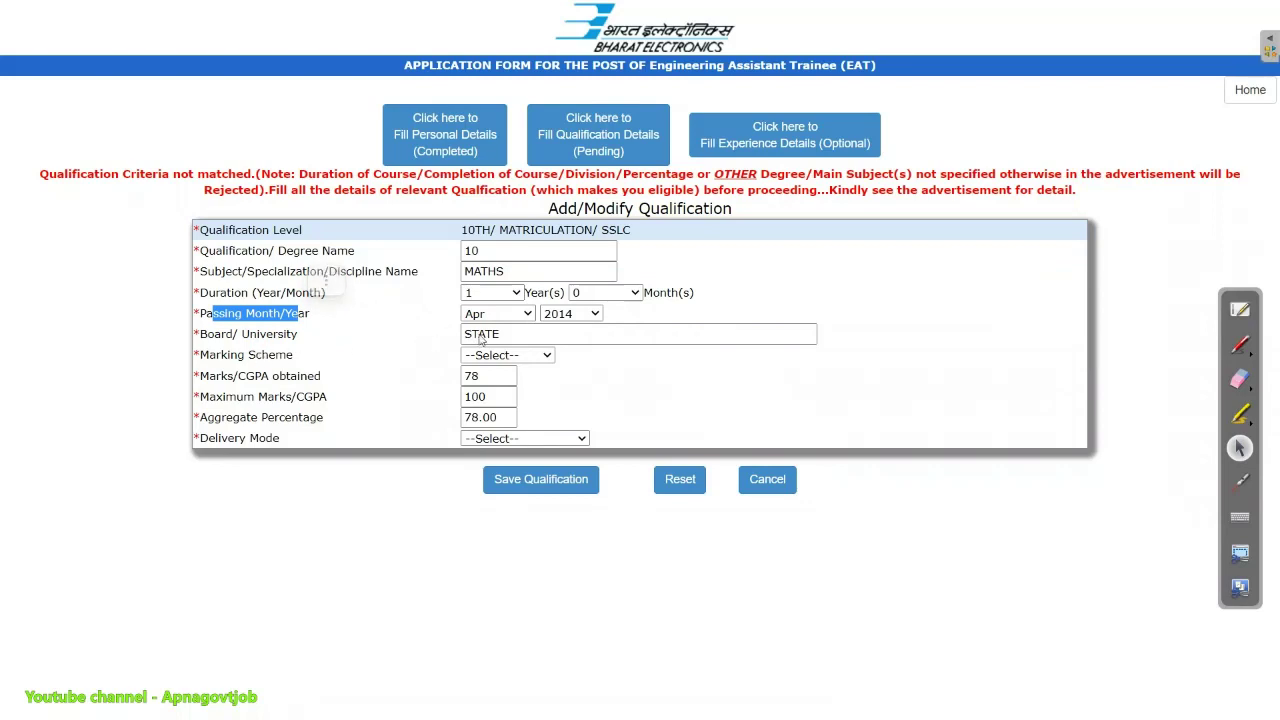
# Step: Save the 10th qualification with Marks scheme and FULL TIME, then validate and proceed
pyautogui.click(510, 356)
pyautogui.click(494, 381)
pyautogui.moveTo(269, 377); pyautogui.dragTo(322, 418)
pyautogui.click(416, 407)
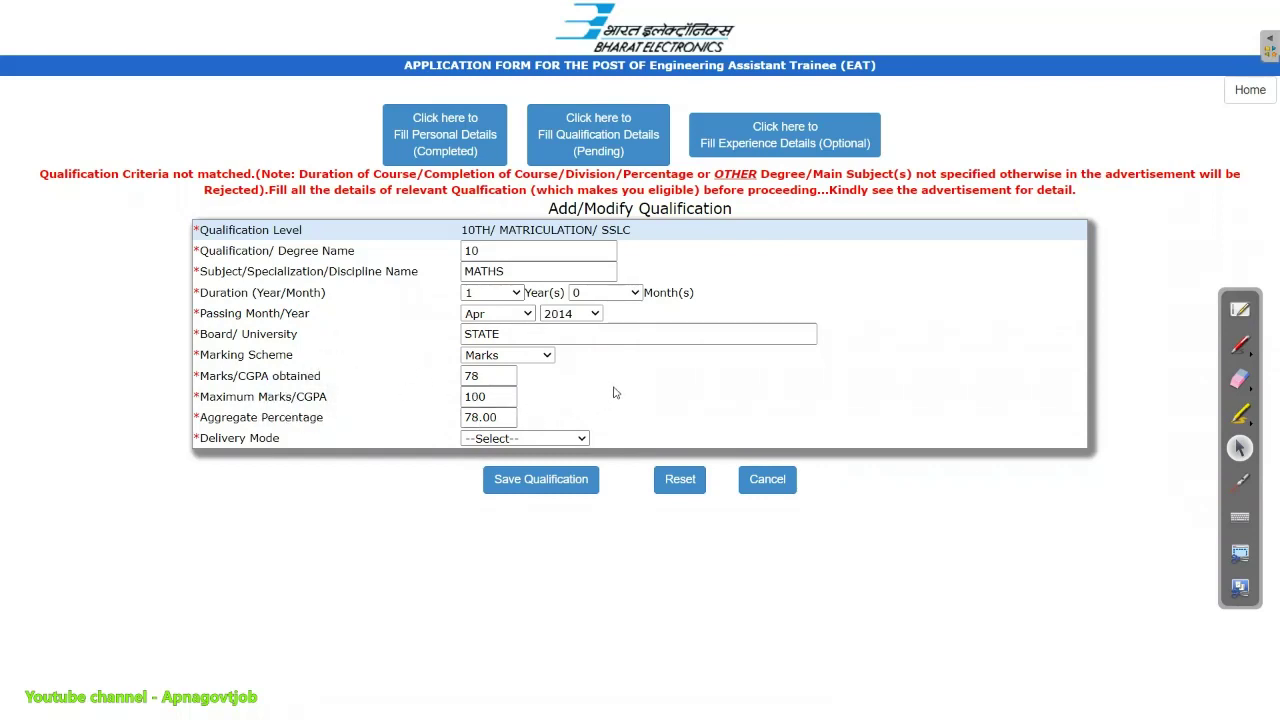
pyautogui.click(516, 438)
pyautogui.click(514, 475)
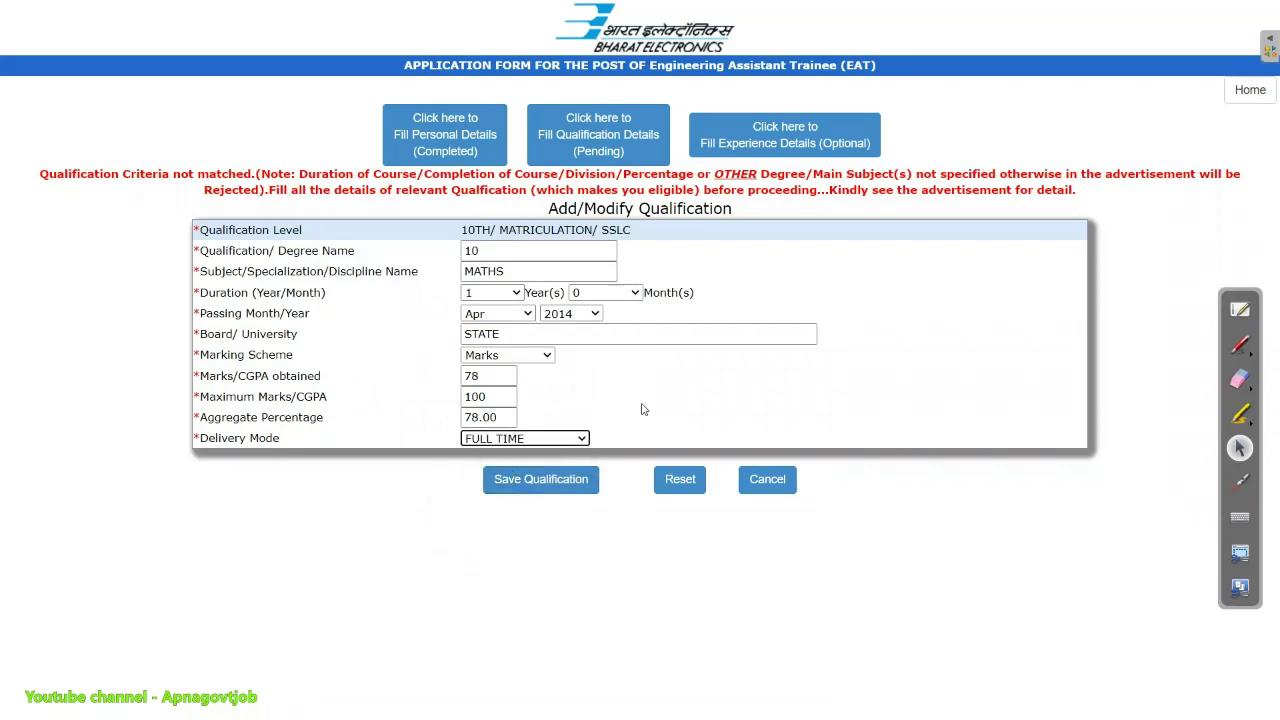
pyautogui.click(558, 484)
pyautogui.click(634, 118)
pyautogui.click(655, 446)
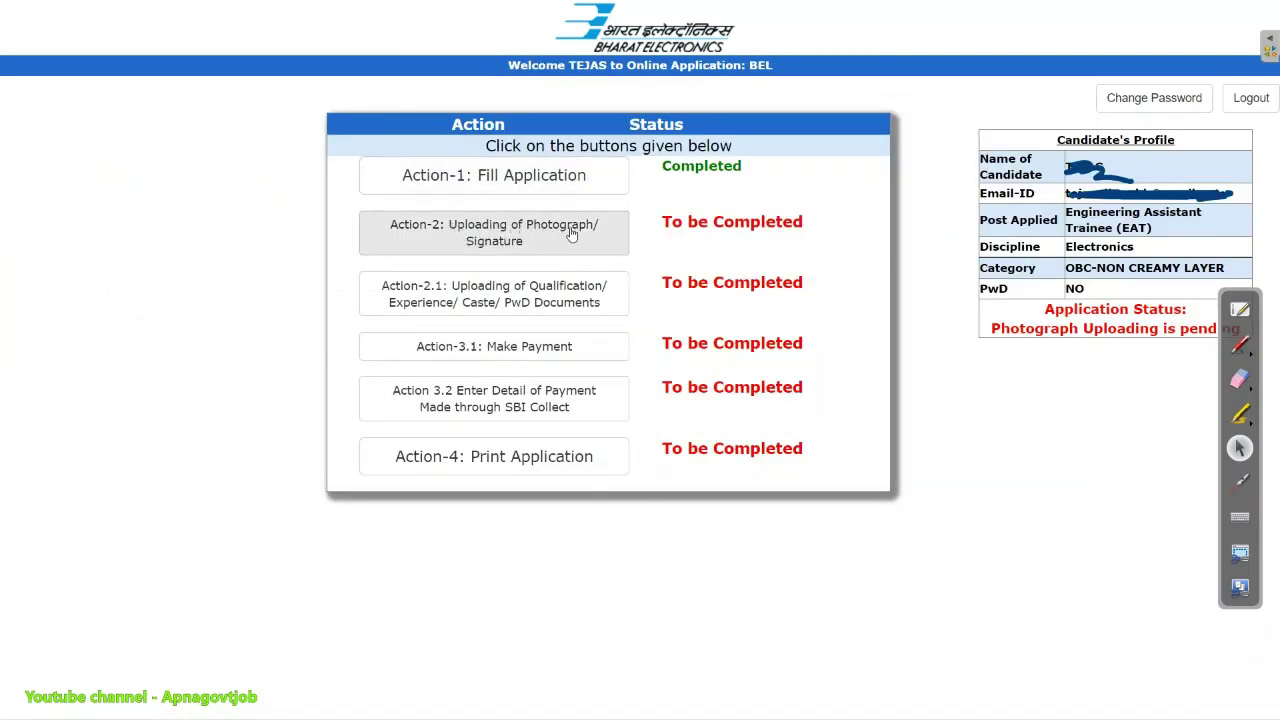
# Step: Check the uploaded photograph and signature and continue to certificate uploads
pyautogui.click(512, 244)
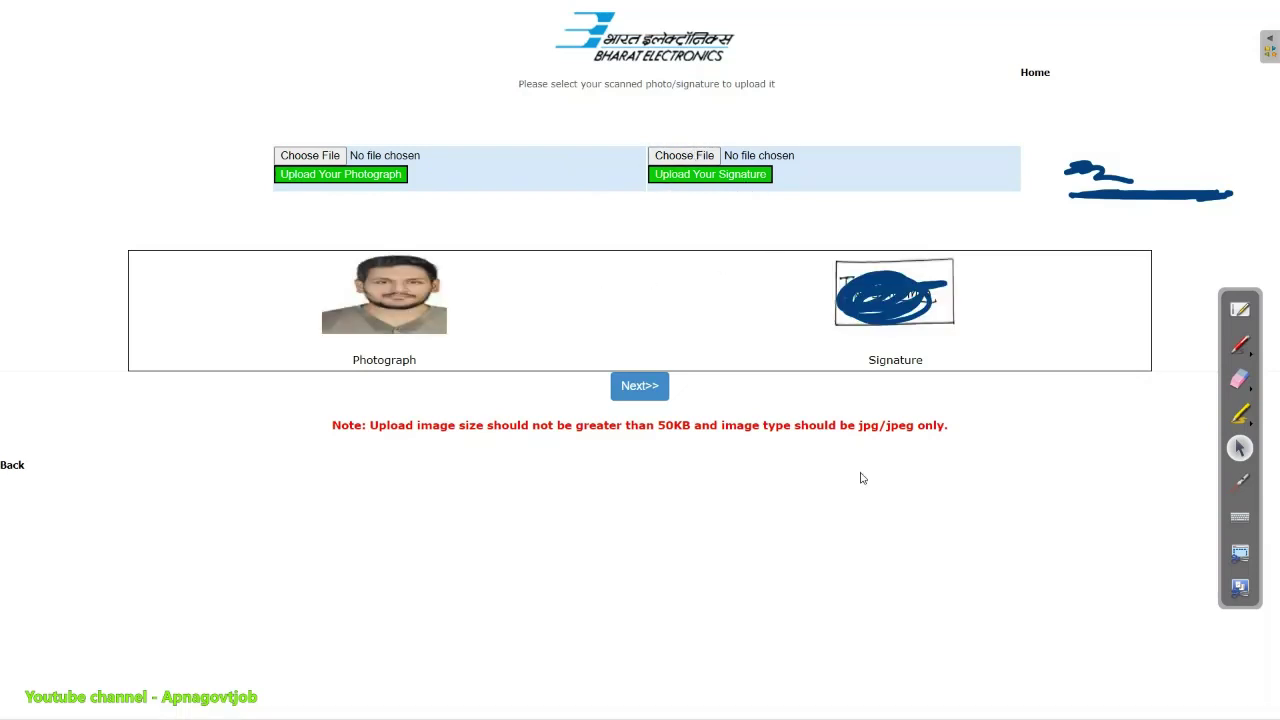
pyautogui.click(653, 390)
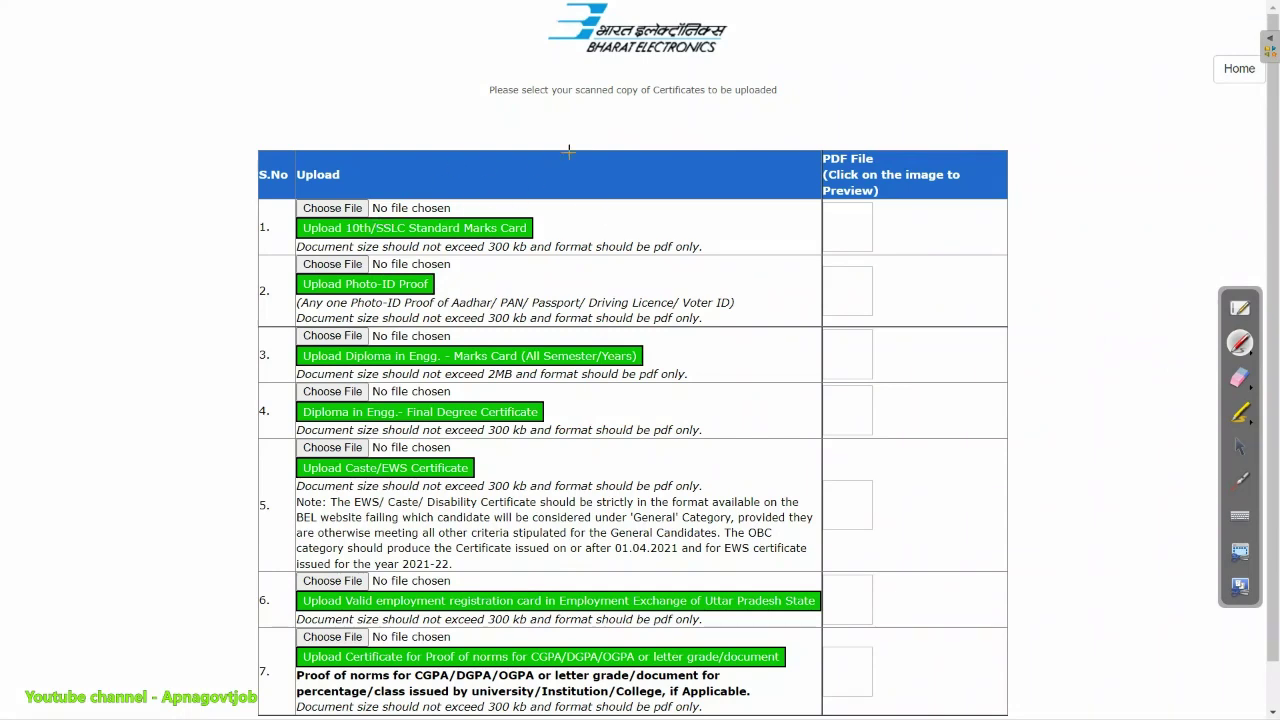
# Step: Review the seven PDF certificate uploads and Save & Proceed to submit the application
pyautogui.moveTo(543, 222); pyautogui.dragTo(688, 165)
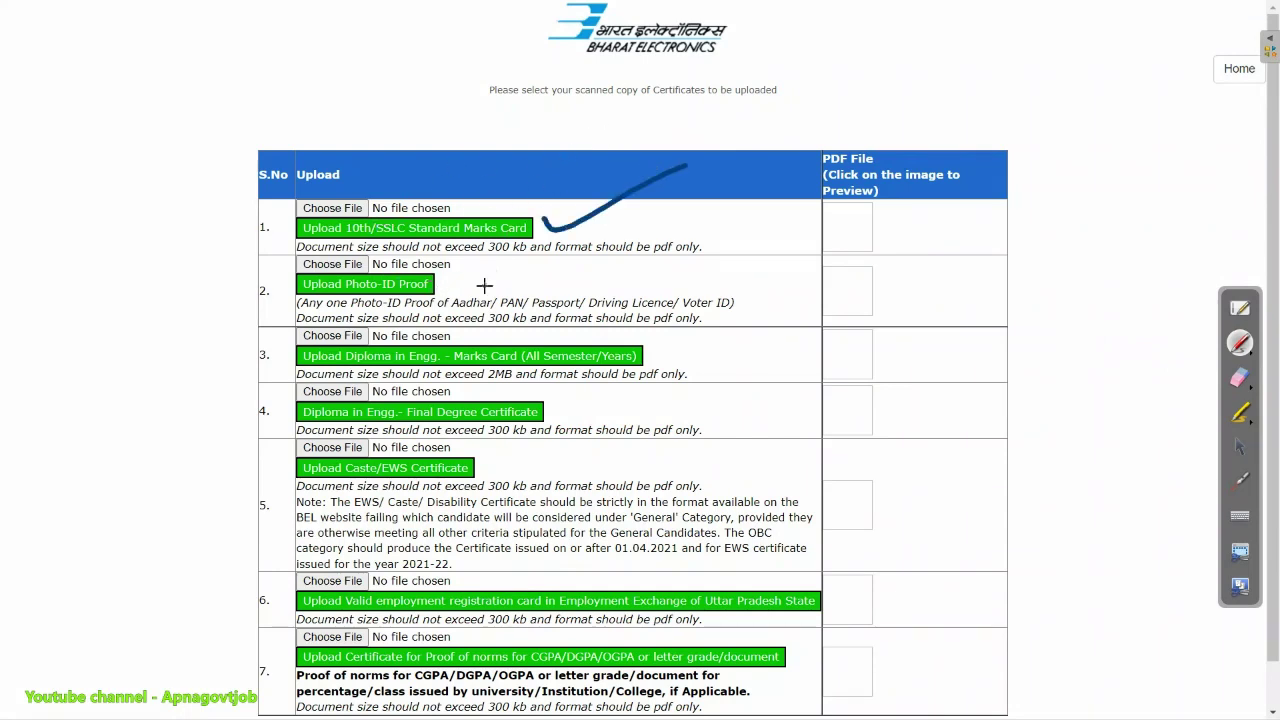
pyautogui.moveTo(524, 314)
pyautogui.mouseDown()
pyautogui.moveTo(458, 322)
pyautogui.moveTo(556, 263)
pyautogui.mouseUp()
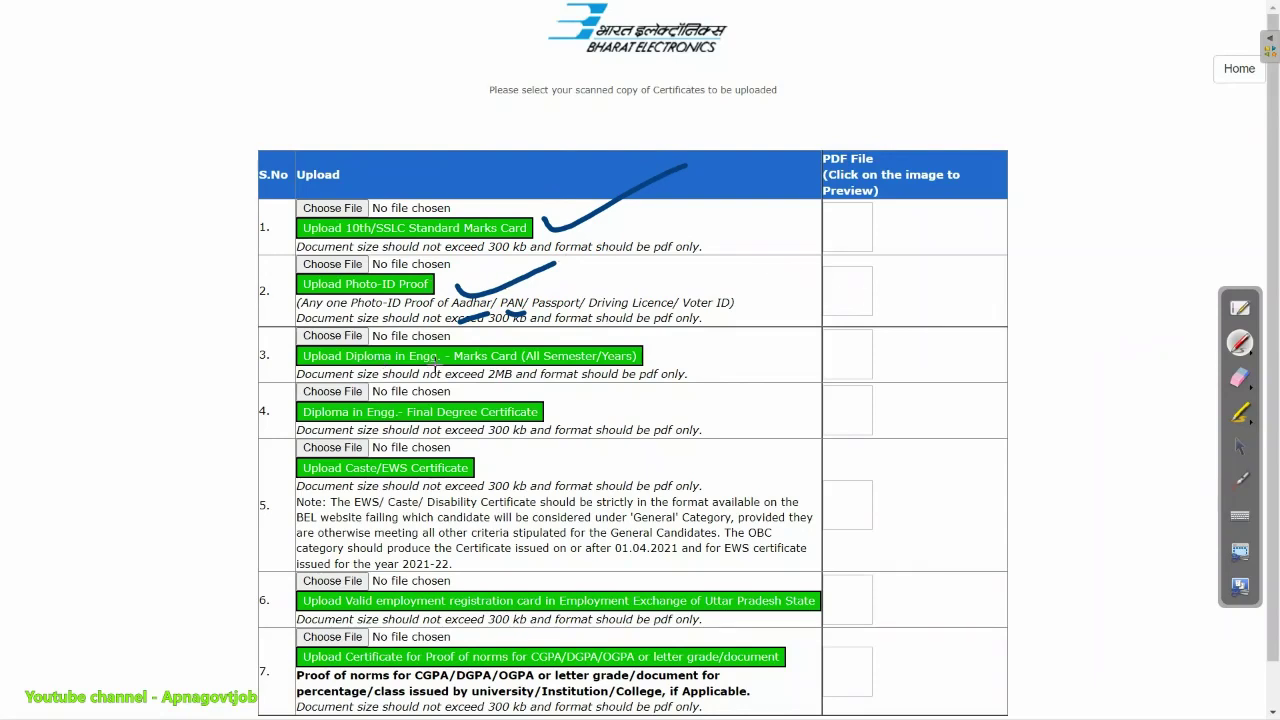
pyautogui.moveTo(454, 365); pyautogui.dragTo(548, 367)
pyautogui.moveTo(481, 385); pyautogui.dragTo(514, 388)
pyautogui.moveTo(127, 361)
pyautogui.mouseDown()
pyautogui.moveTo(160, 375)
pyautogui.moveTo(248, 340)
pyautogui.mouseUp()
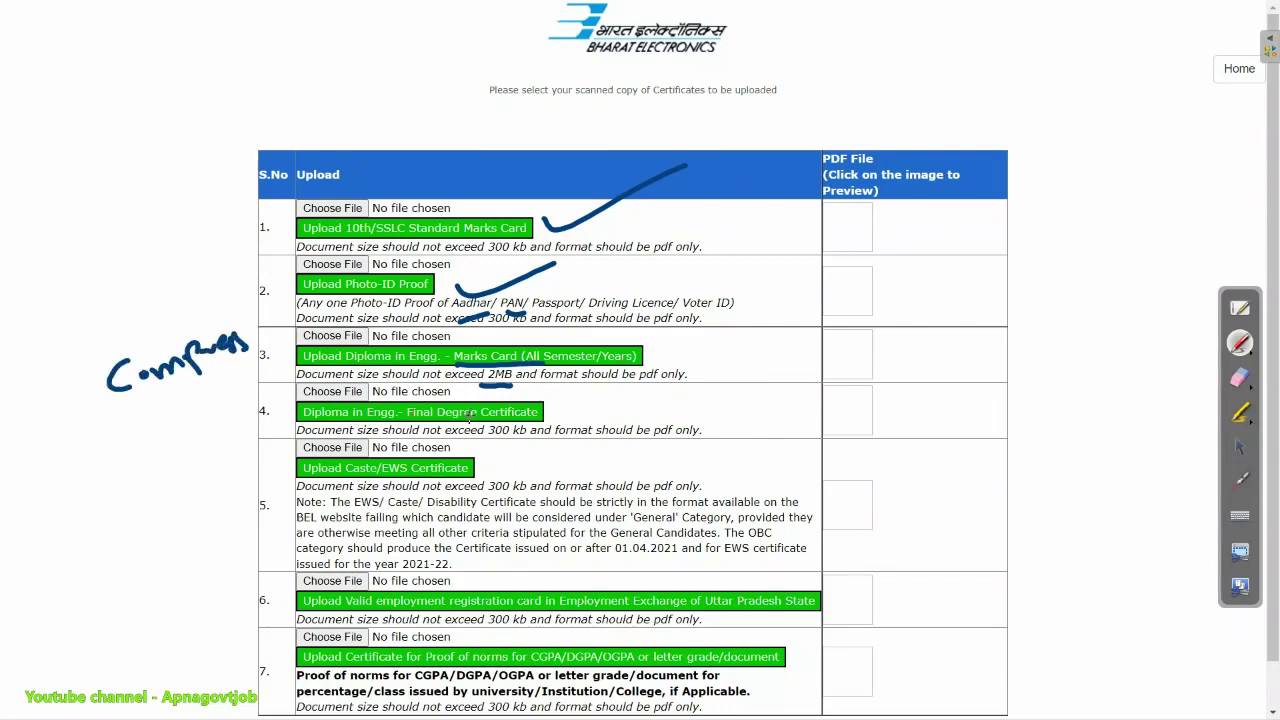
pyautogui.moveTo(553, 414); pyautogui.dragTo(634, 393)
pyautogui.moveTo(486, 470); pyautogui.dragTo(576, 432)
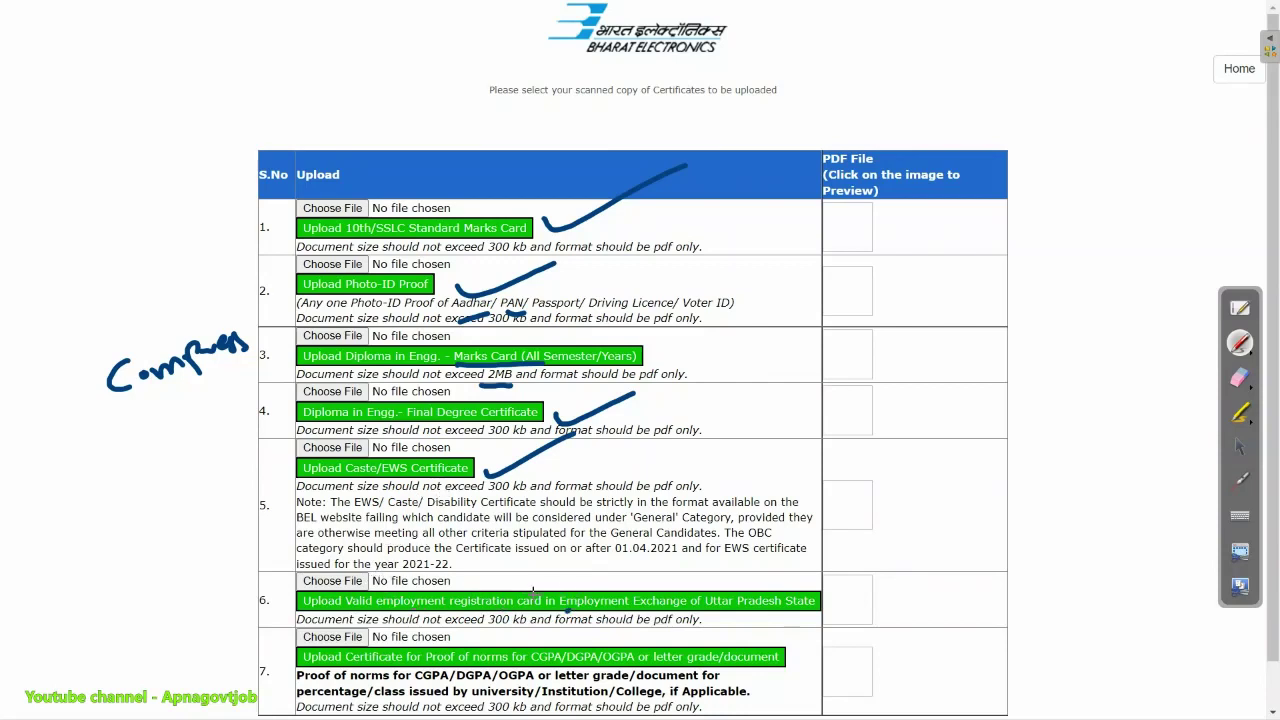
pyautogui.moveTo(437, 584); pyautogui.dragTo(540, 550)
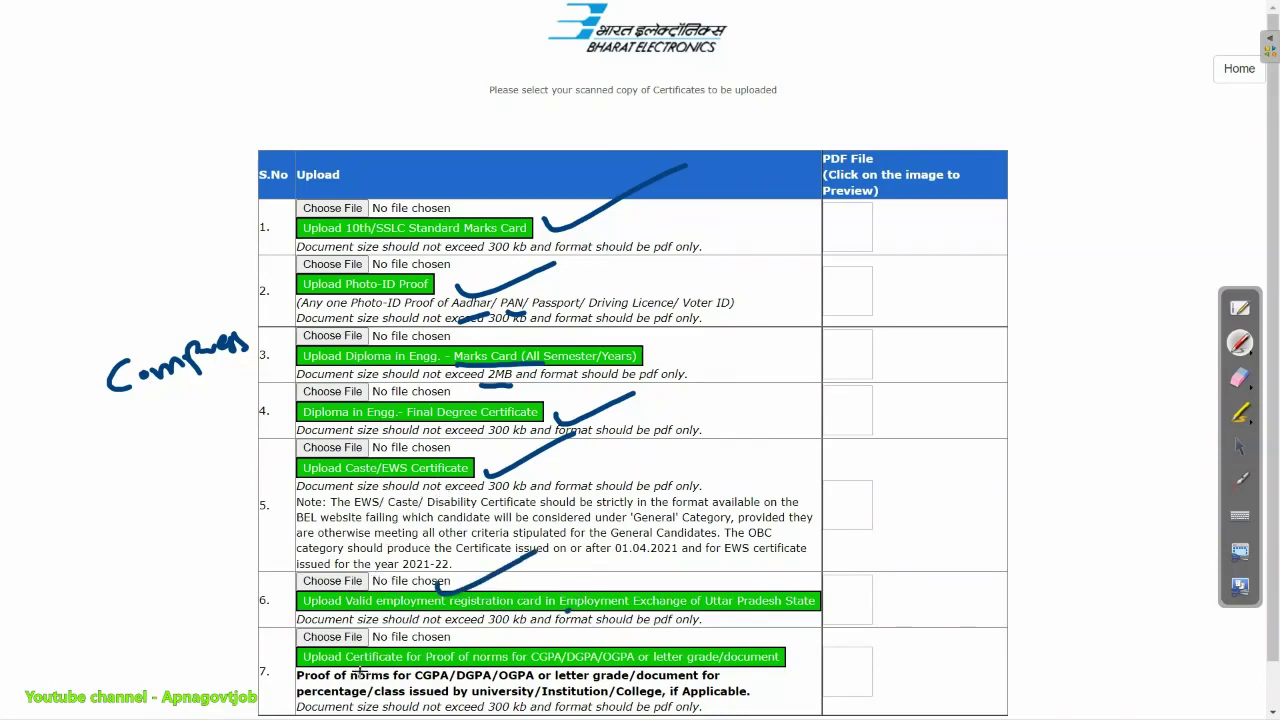
pyautogui.scroll(-1, 632, 566)
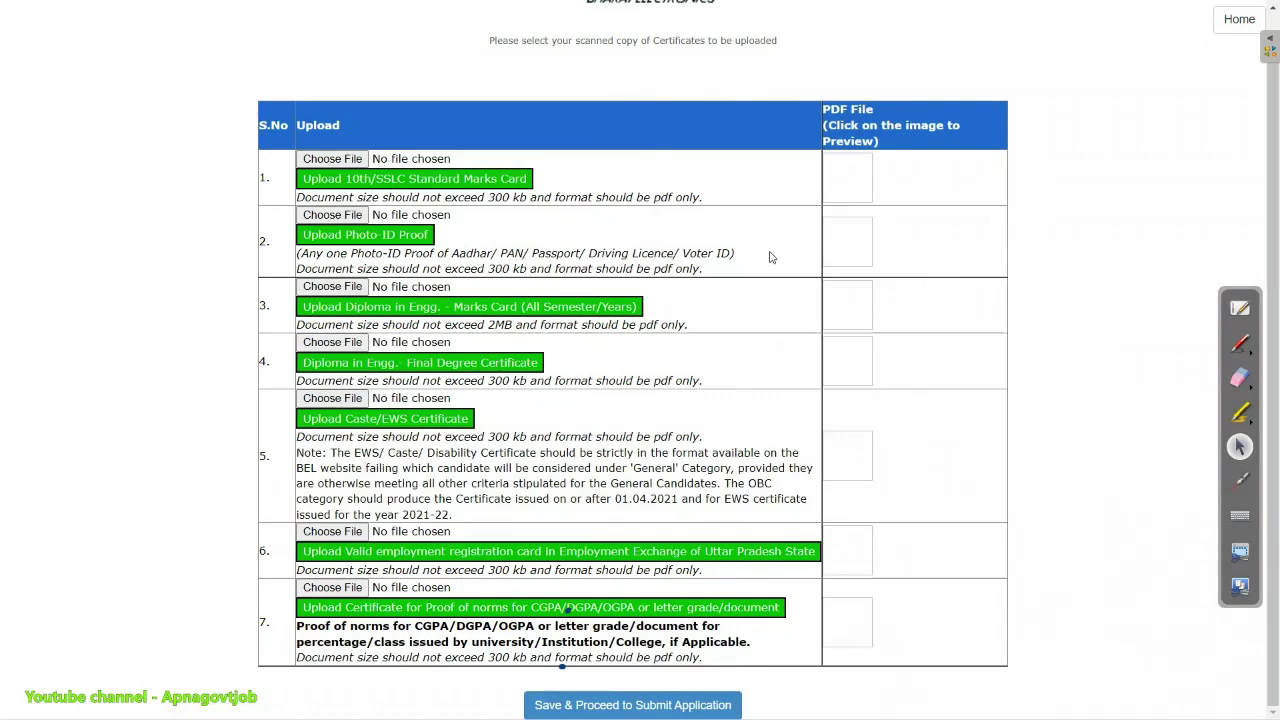
pyautogui.click(590, 705)
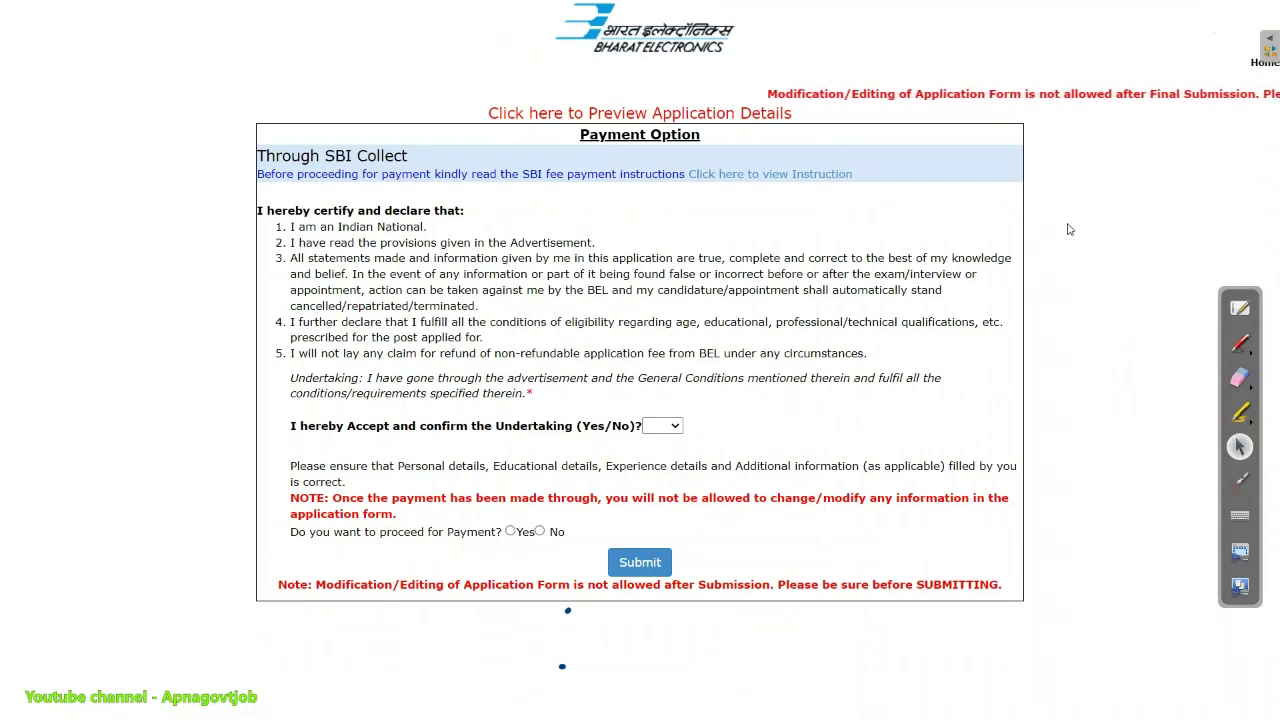
# Step: Accept the undertaking with YES, choose Yes for payment, and submit the application
pyautogui.click(663, 426)
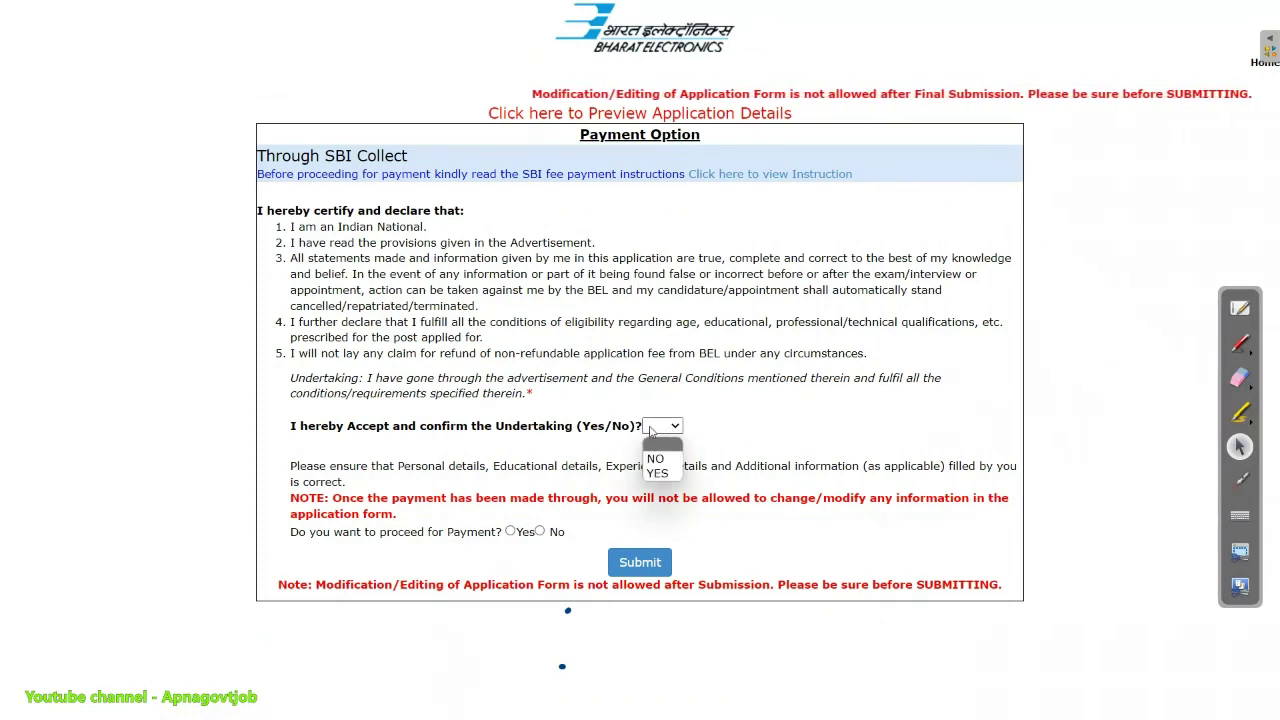
pyautogui.click(657, 473)
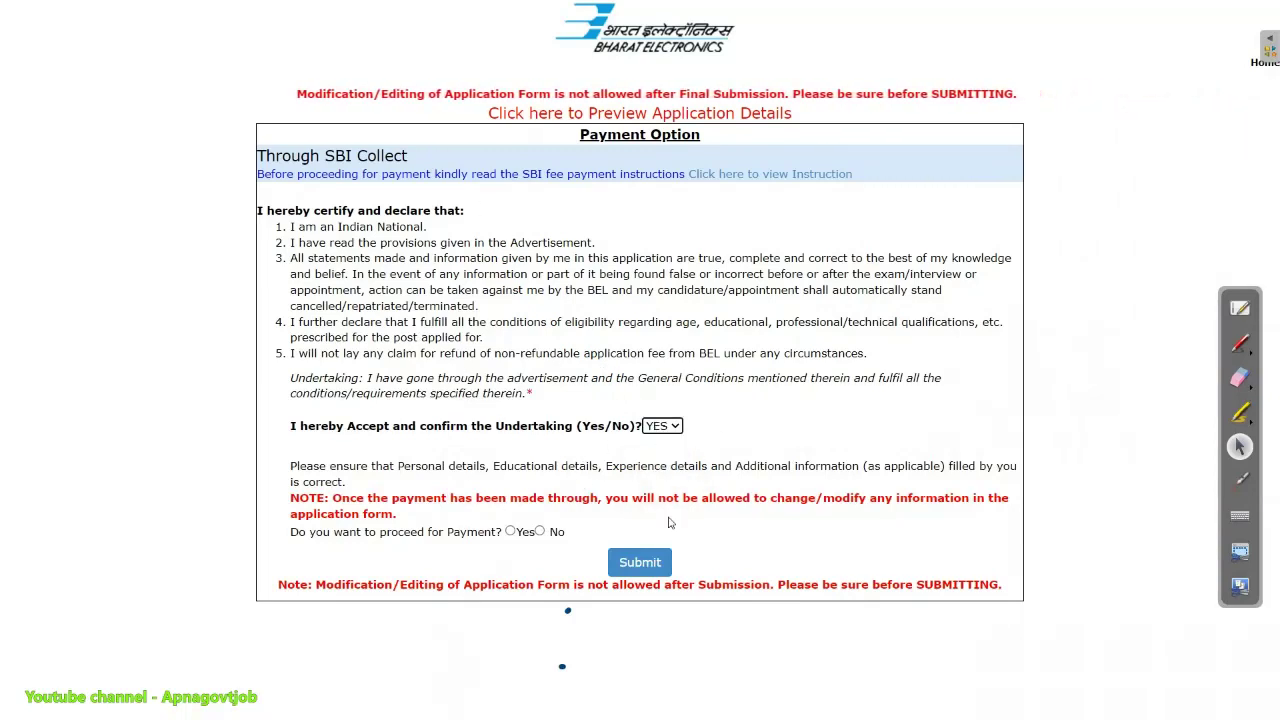
pyautogui.click(511, 531)
pyautogui.click(640, 562)
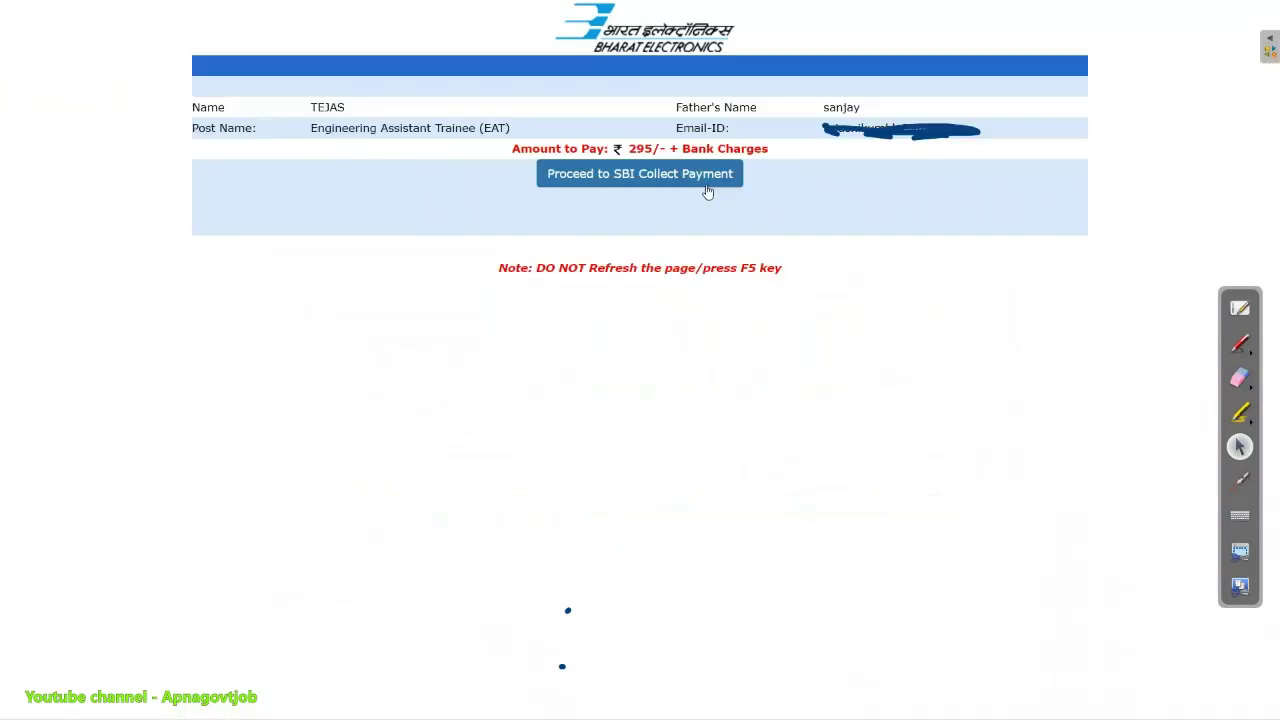
# Step: Proceed to SBI Collect, accept its terms, and reach the payment details form
pyautogui.click(660, 190)
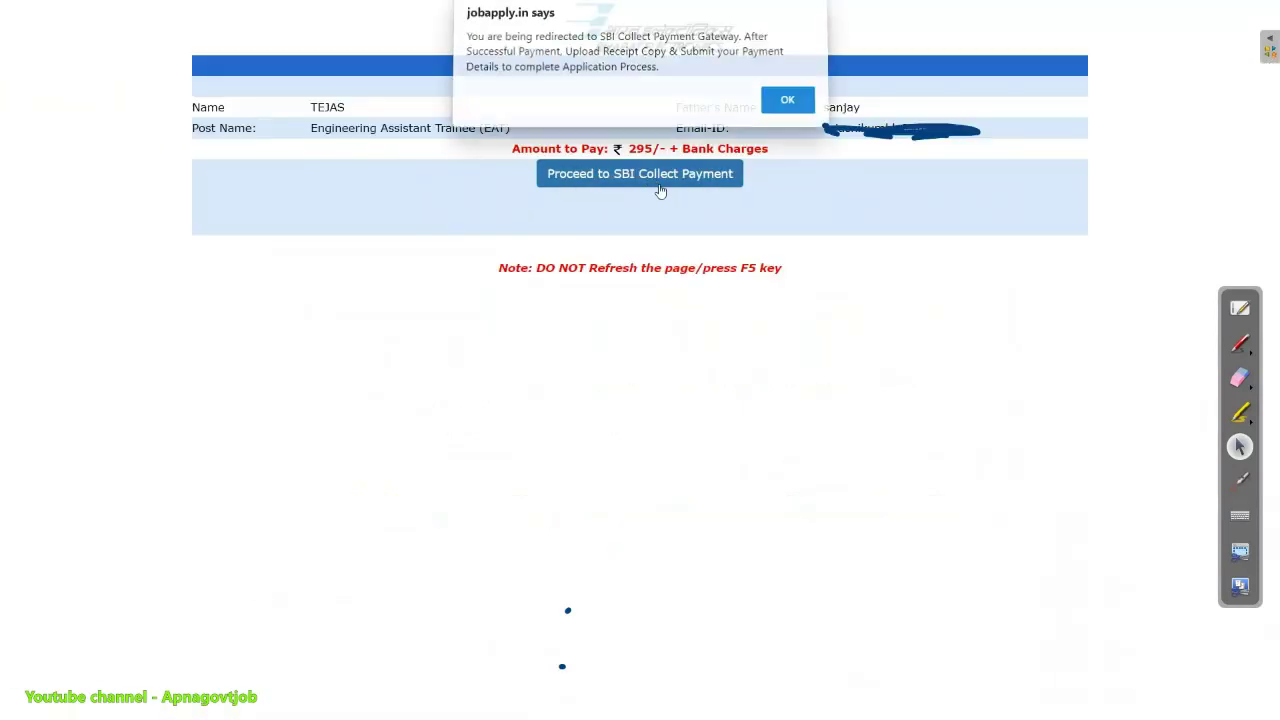
pyautogui.click(781, 104)
pyautogui.click(310, 456)
pyautogui.click(658, 497)
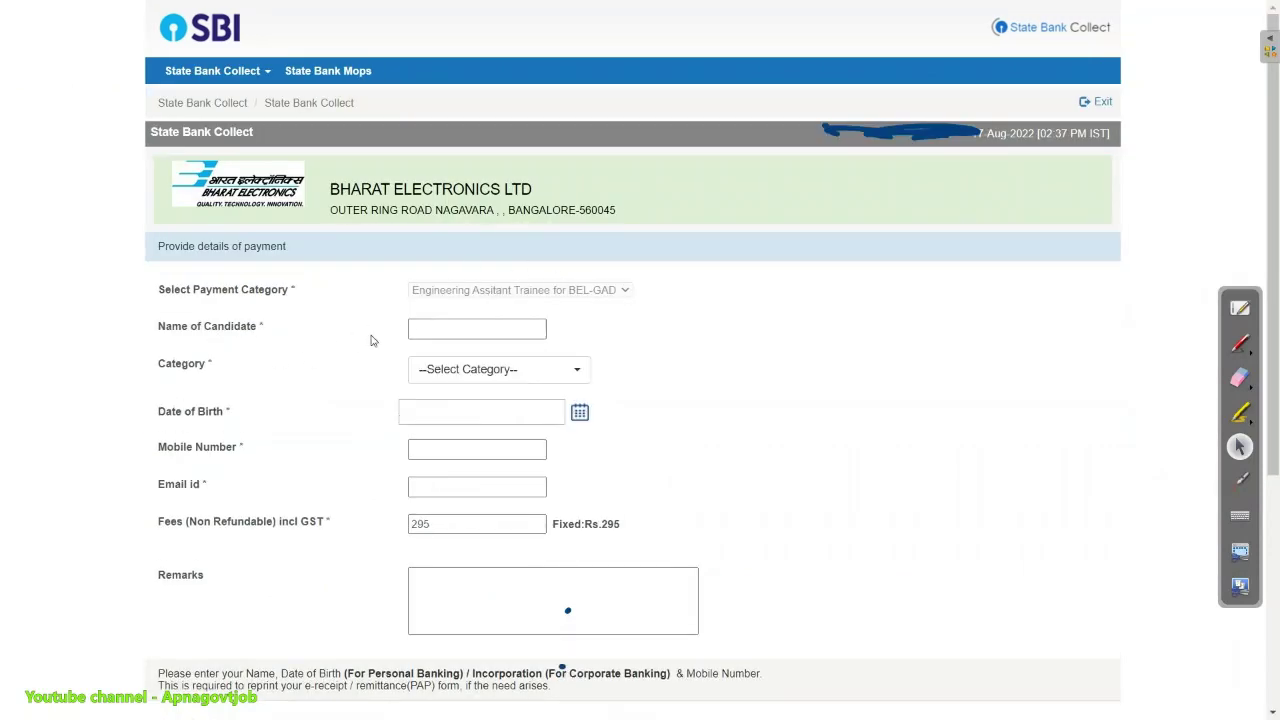
pyautogui.click(434, 370)
pyautogui.click(260, 405)
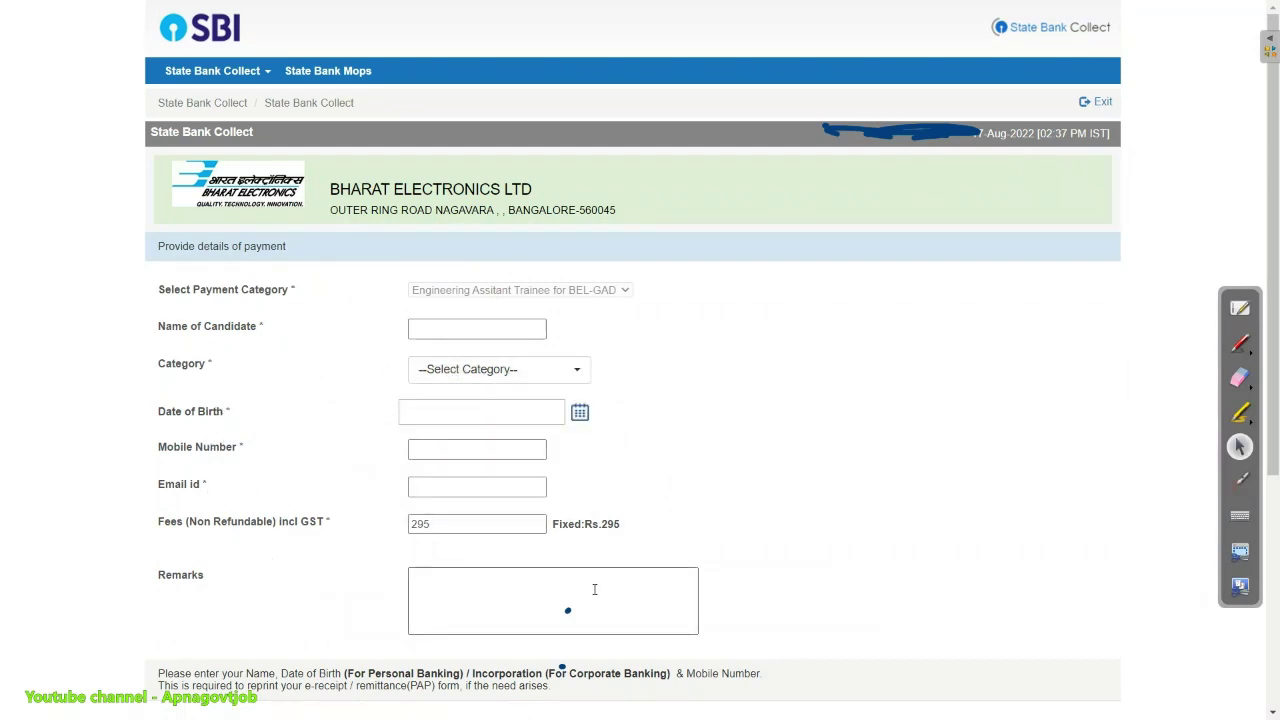
pyautogui.moveTo(1267, 469); pyautogui.dragTo(1267, 591)
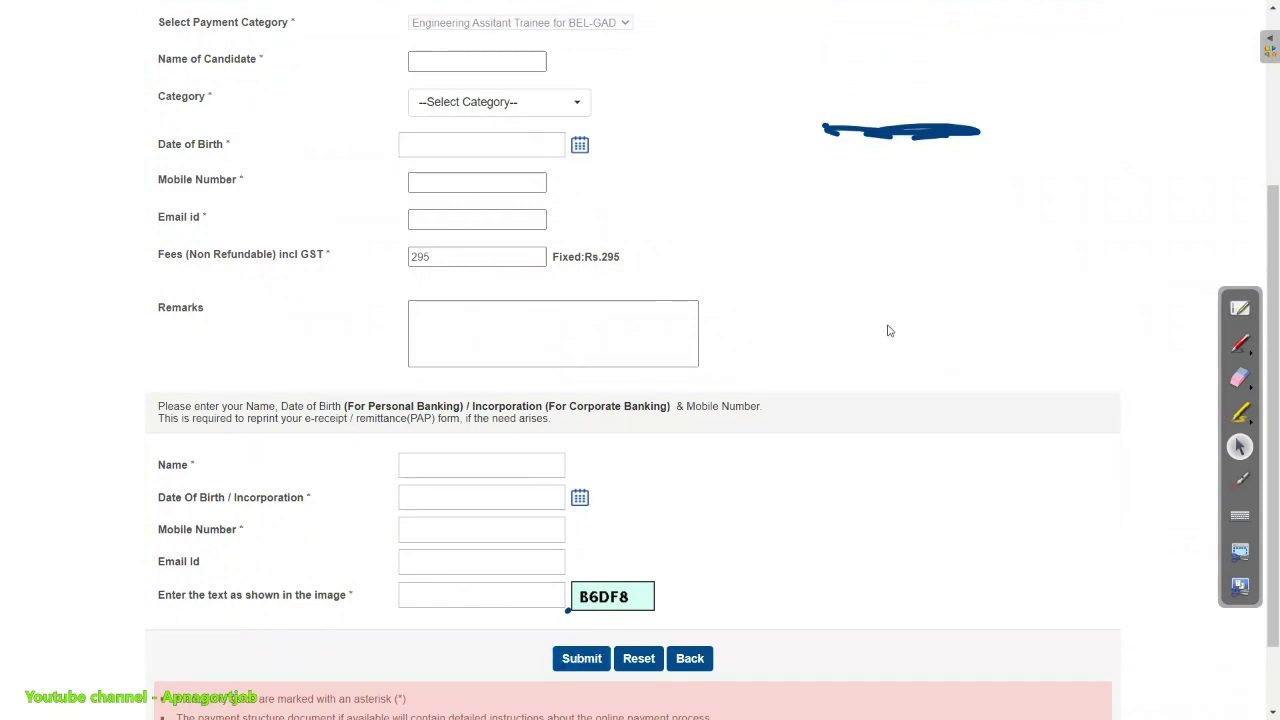
pyautogui.tripleClick(1262, 320)
pyautogui.moveTo(1271, 215); pyautogui.dragTo(1220, 65)
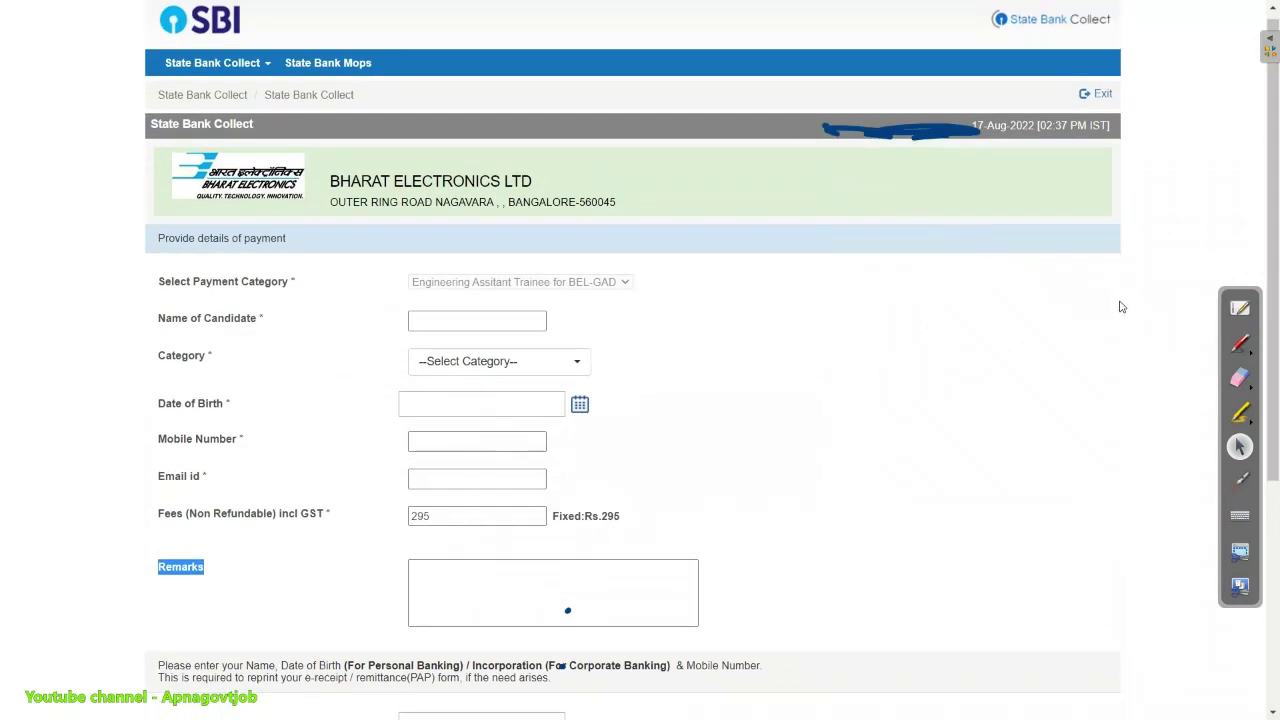
pyautogui.click(1240, 377)
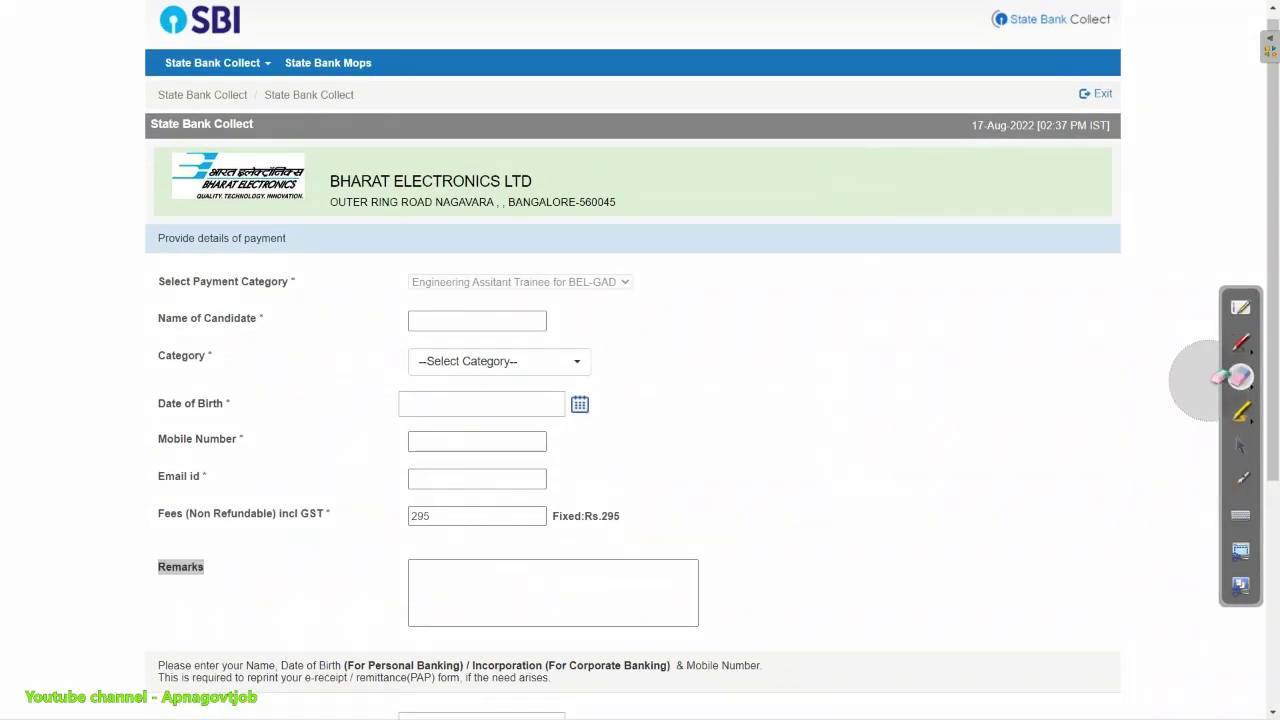
pyautogui.click(1240, 342)
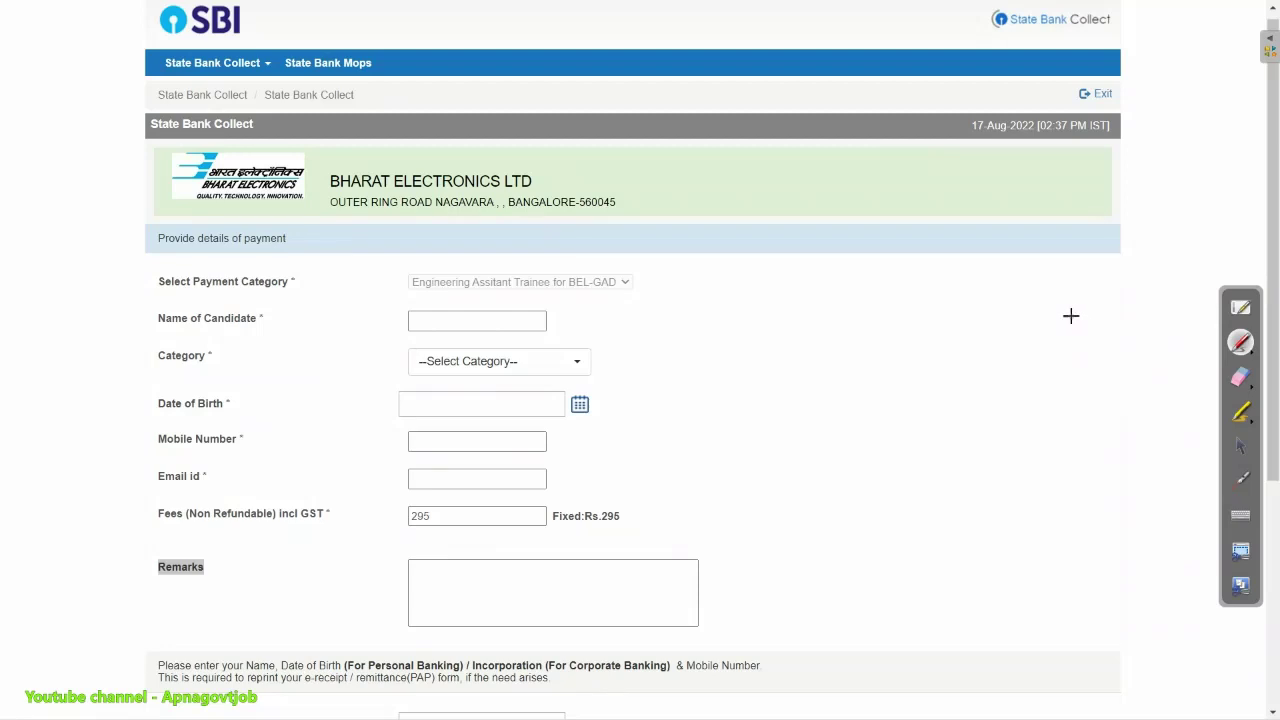